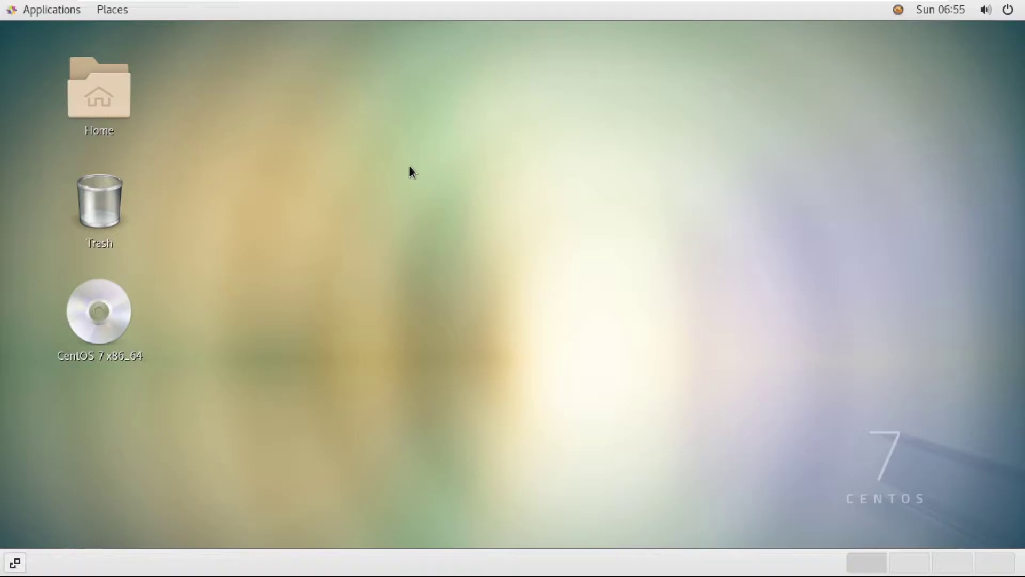
Step: Open and dismiss the desktop right-click menu three times
right_click(406, 159)
left_click(632, 141)
right_click(421, 163)
left_click(379, 210)
right_click(422, 163)
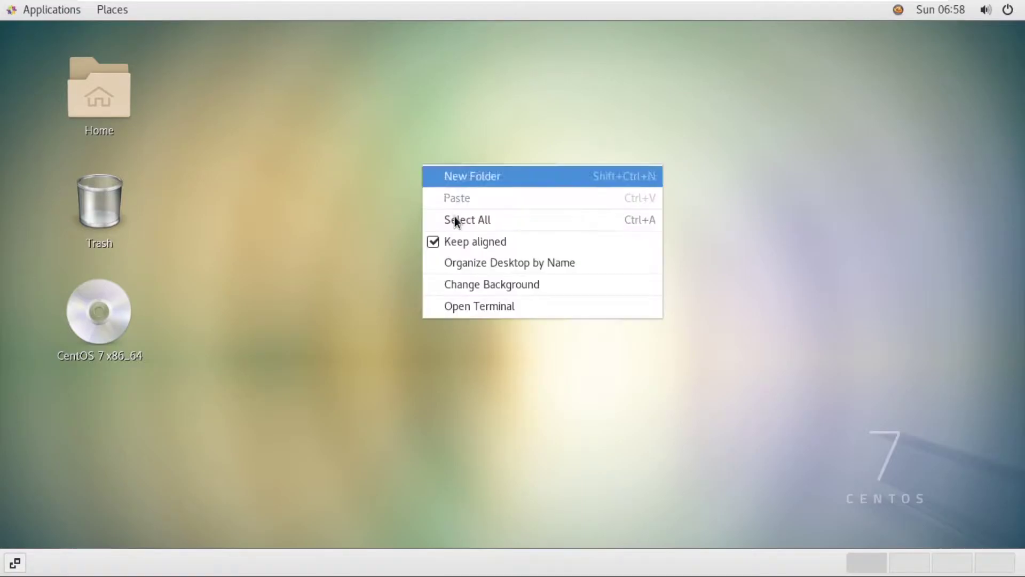
left_click(379, 208)
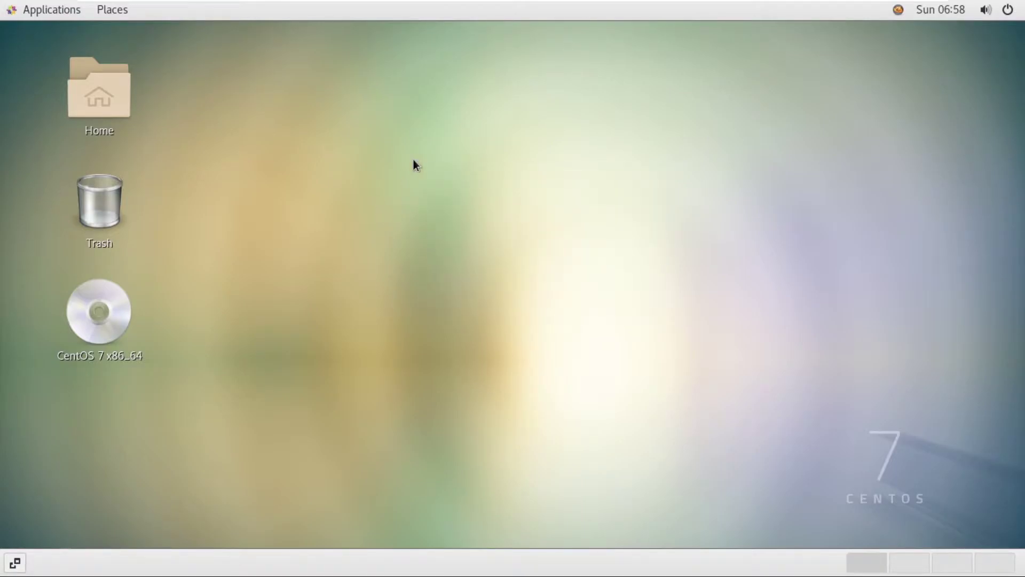
Step: From the status menu's Wired Settings, switch the wired connection on so it reads Connected - 1000 Mb/s
left_click(1012, 11)
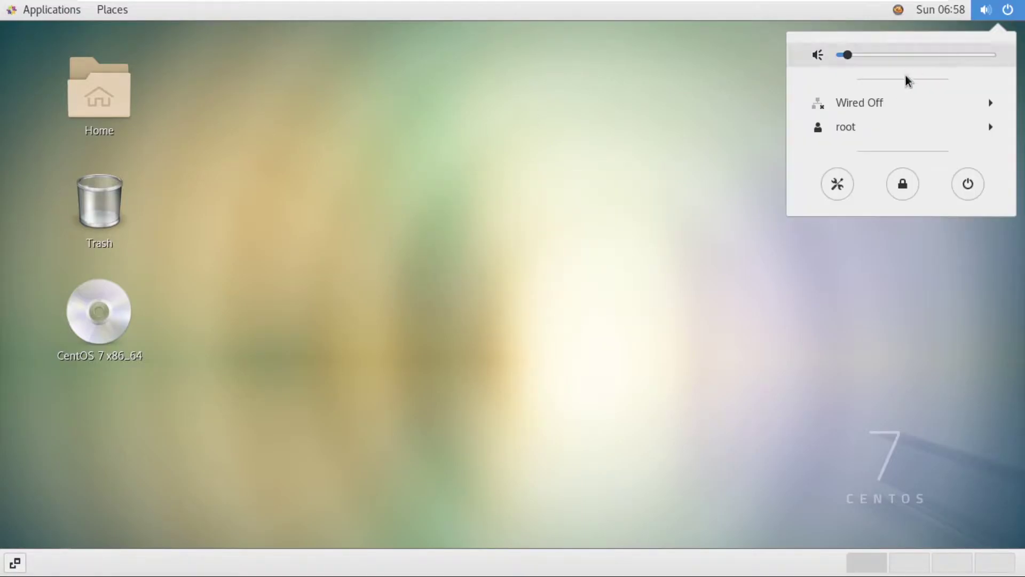
left_click(868, 103)
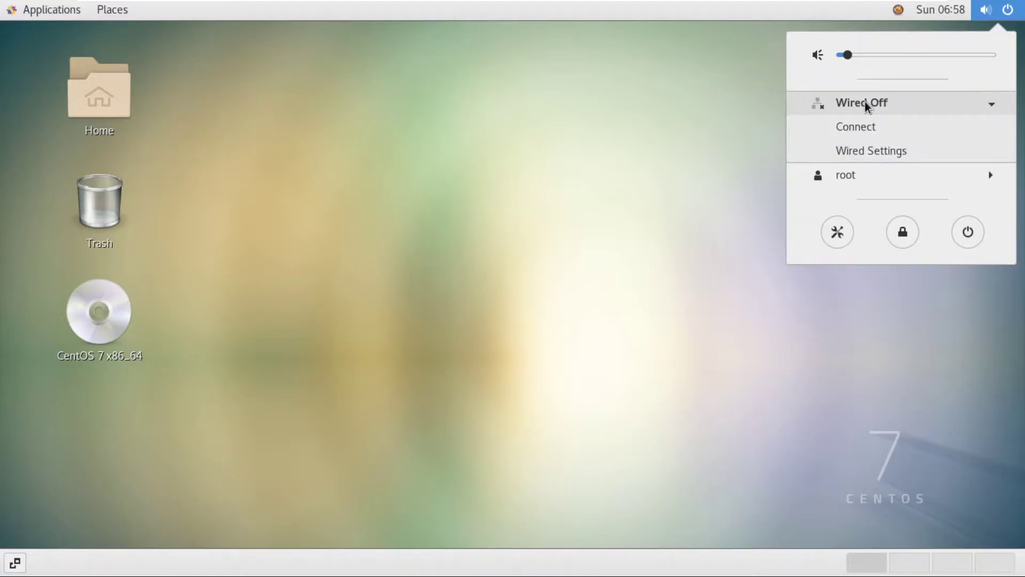
left_click(870, 152)
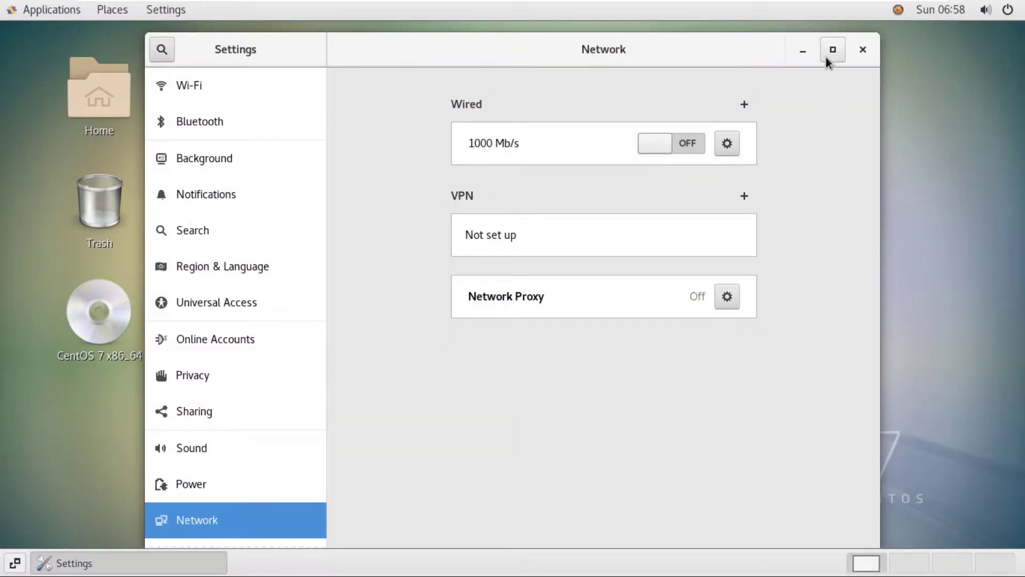
left_click(831, 51)
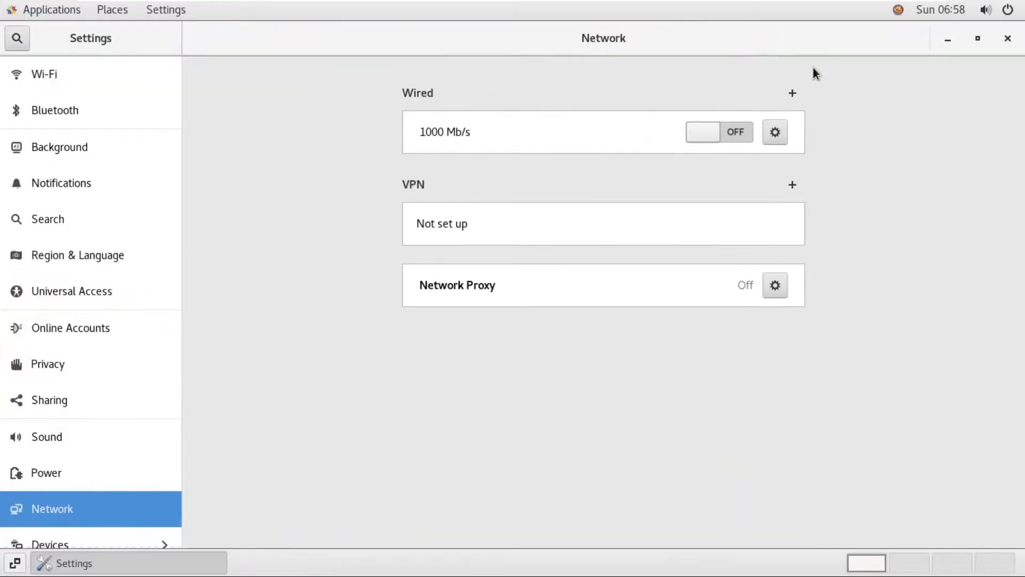
left_click(733, 133)
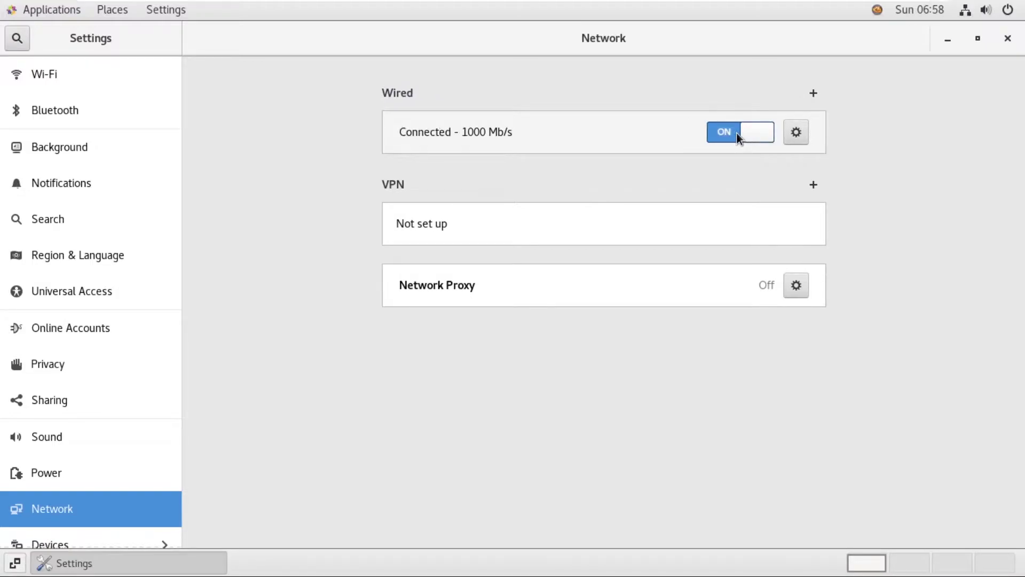
Step: Open the Wired connection's details and select its IPv4 address 192.168.129.135
left_click(795, 133)
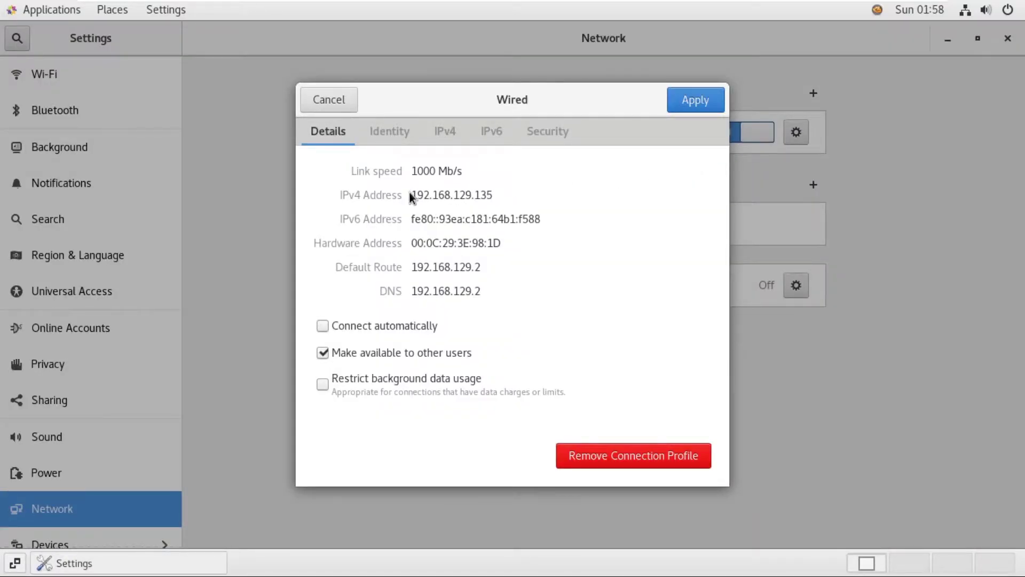
triple_click(490, 193)
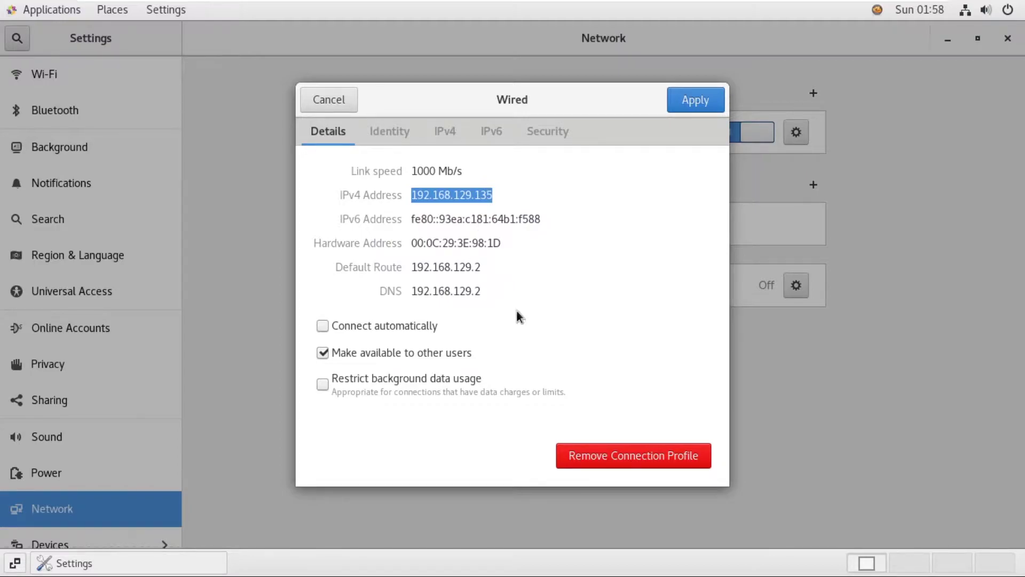
Step: Minimize the VM and bring up the host's Network & Internet status page and adapter list
mouse_move(756, 4)
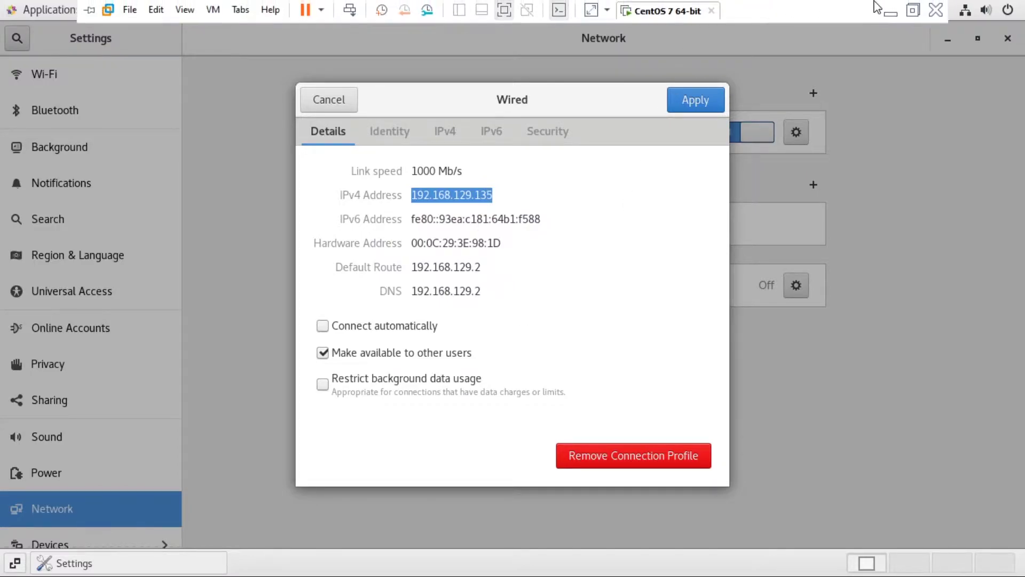
left_click(892, 10)
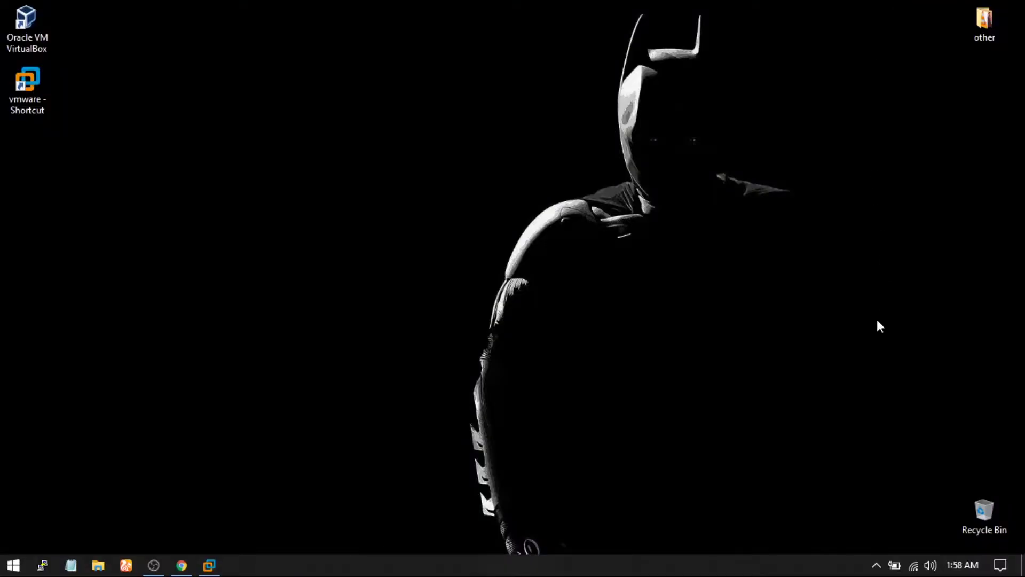
right_click(914, 565)
left_click(915, 546)
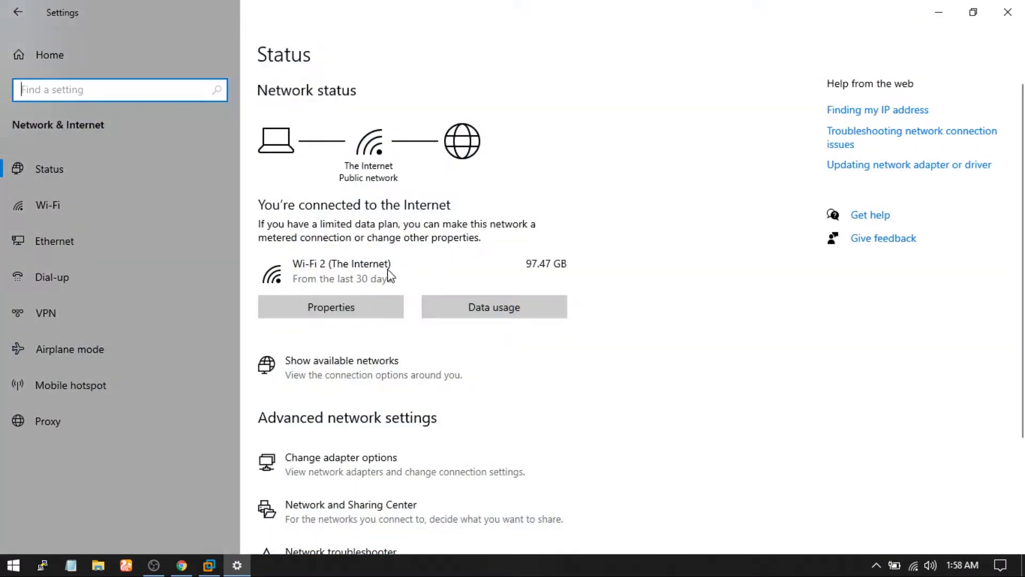
scroll(351, 371, "down", 3)
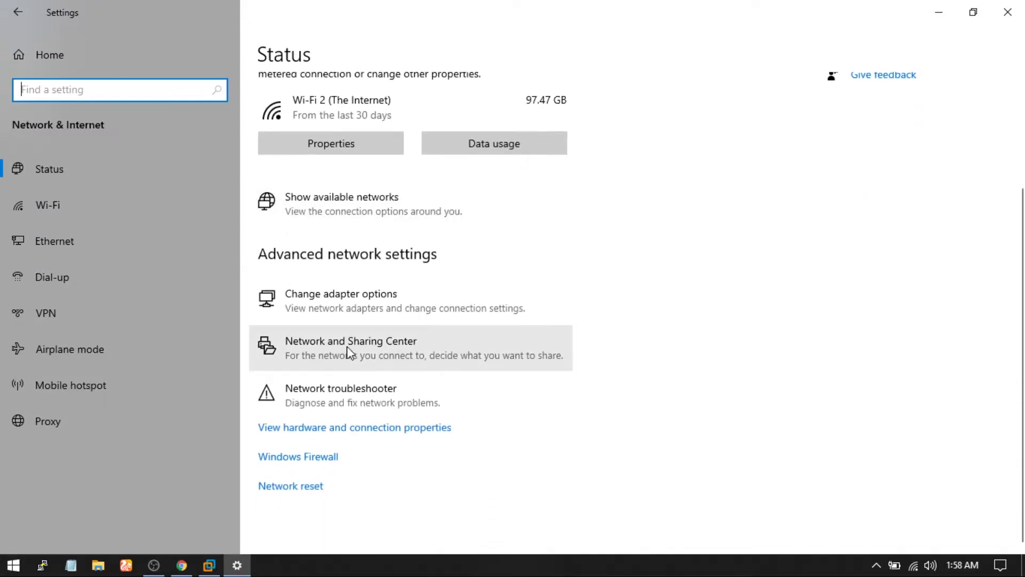
left_click(342, 296)
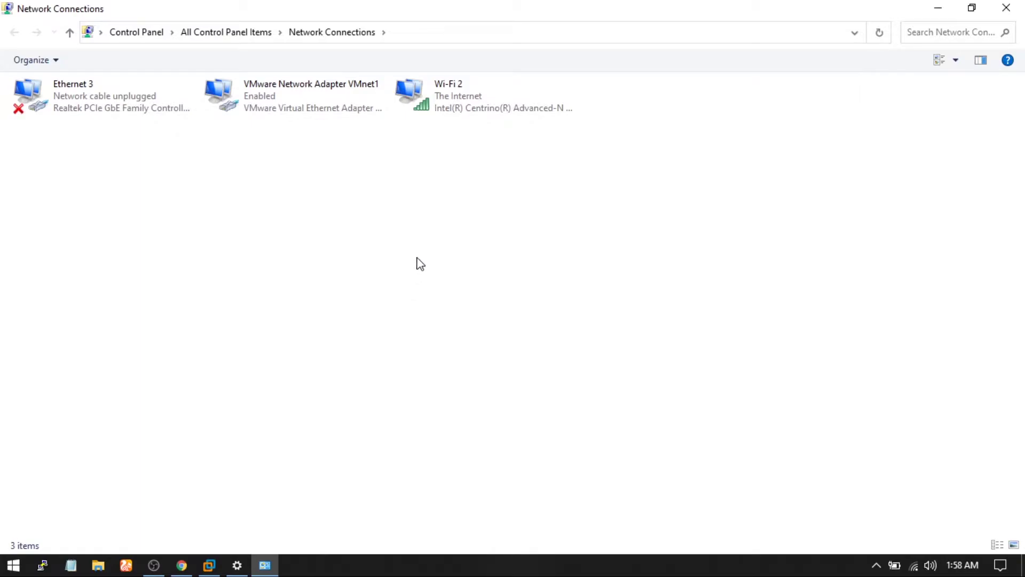
Step: Open the Wi-Fi 2 connection details and select the host's IPv4 address 192.168.0.102
right_click(443, 94)
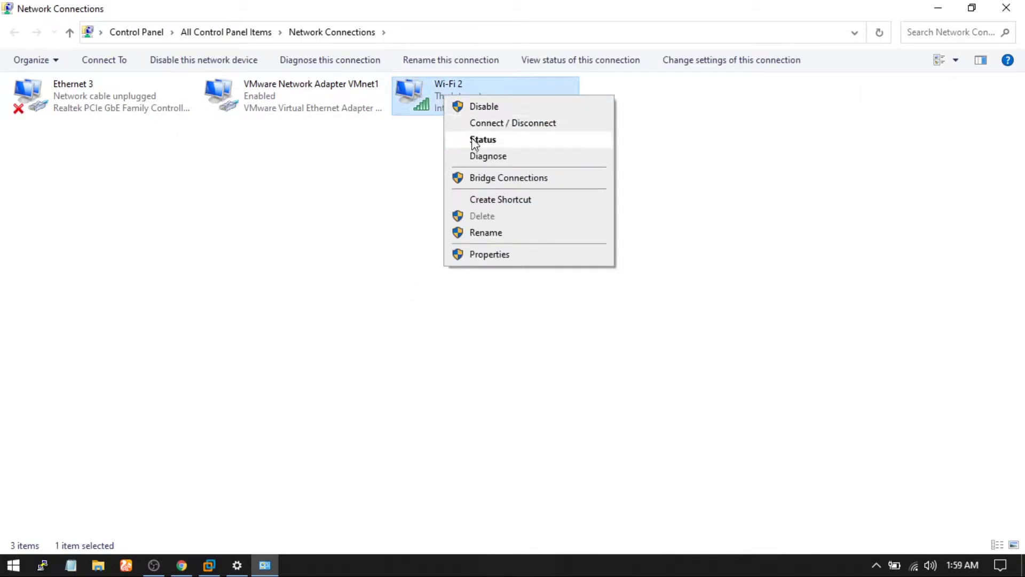
left_click(474, 141)
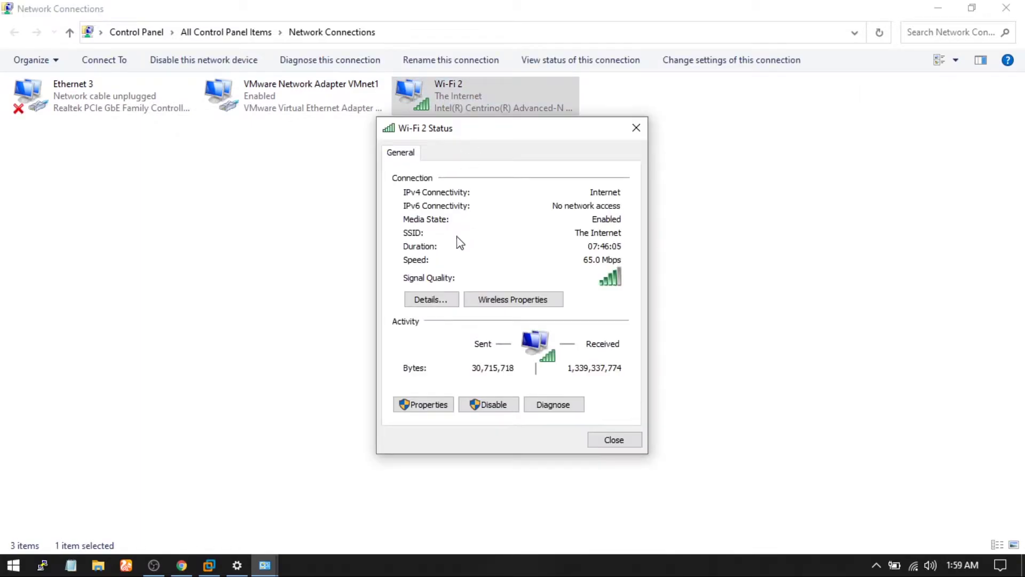
left_click(433, 301)
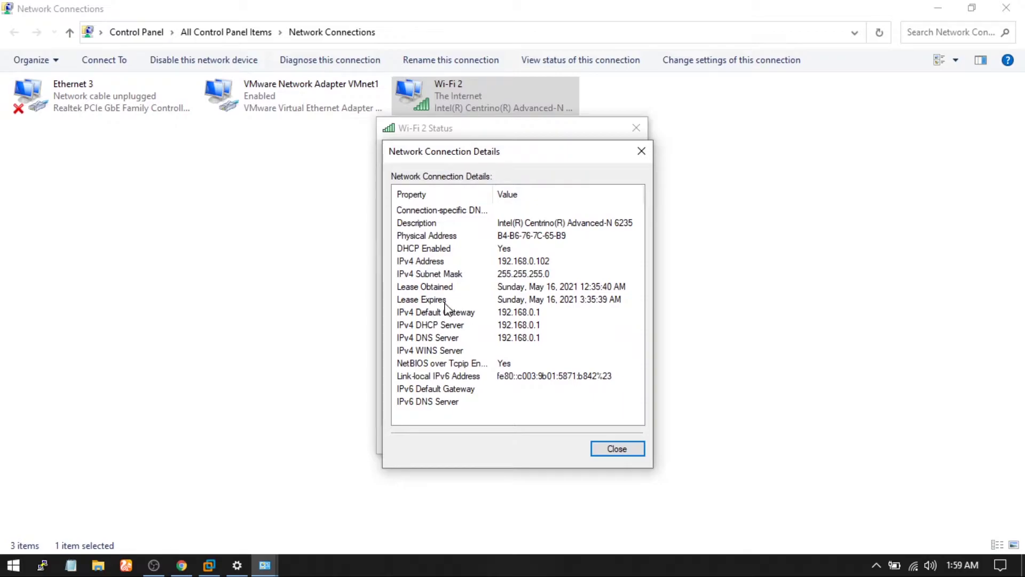
left_click(403, 262)
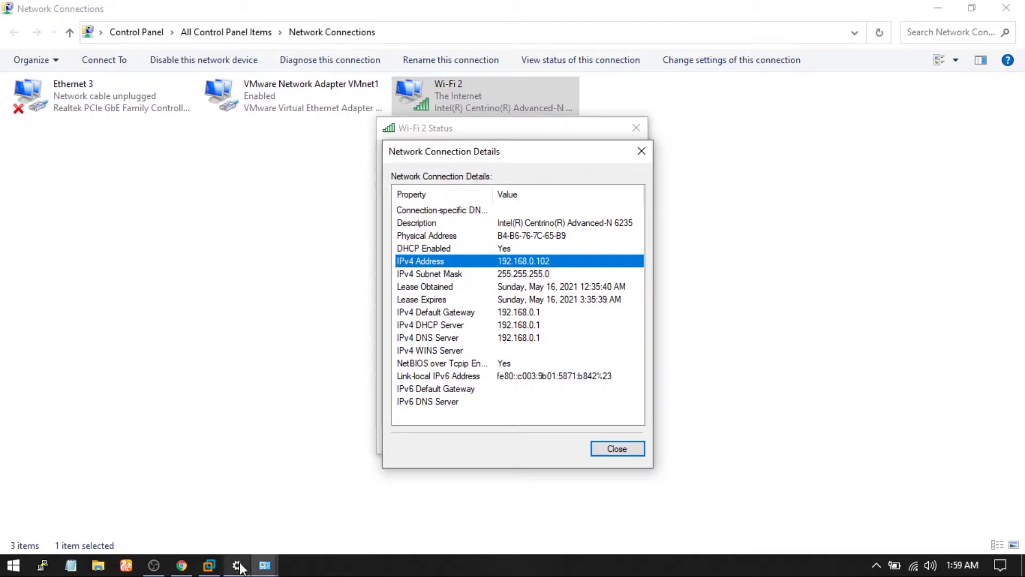
Step: Back in the VM, set wired IPv4 to Manual with address 192.168.0.105 and netmask 24
left_click(212, 566)
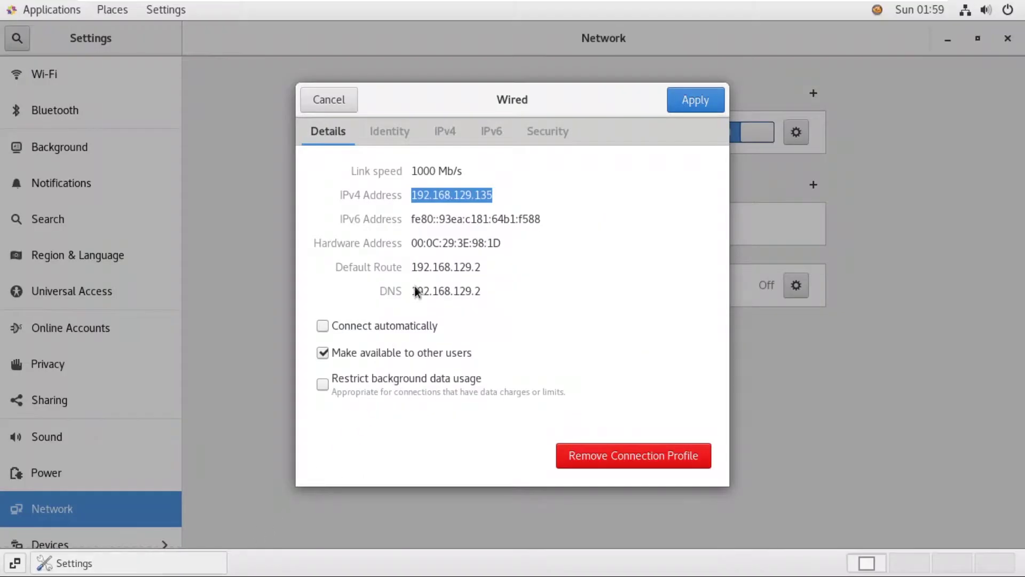
left_click(444, 132)
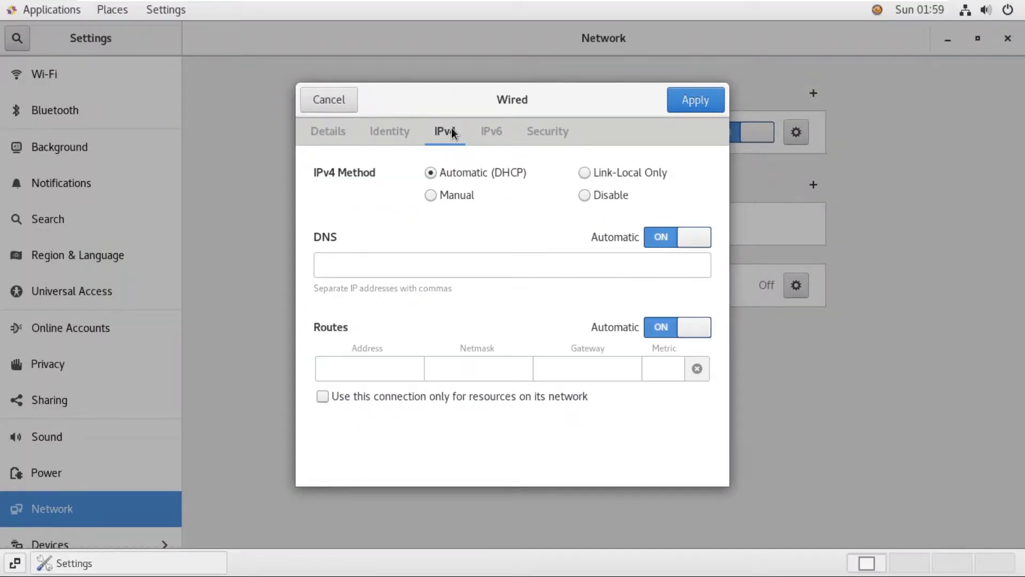
left_click(431, 195)
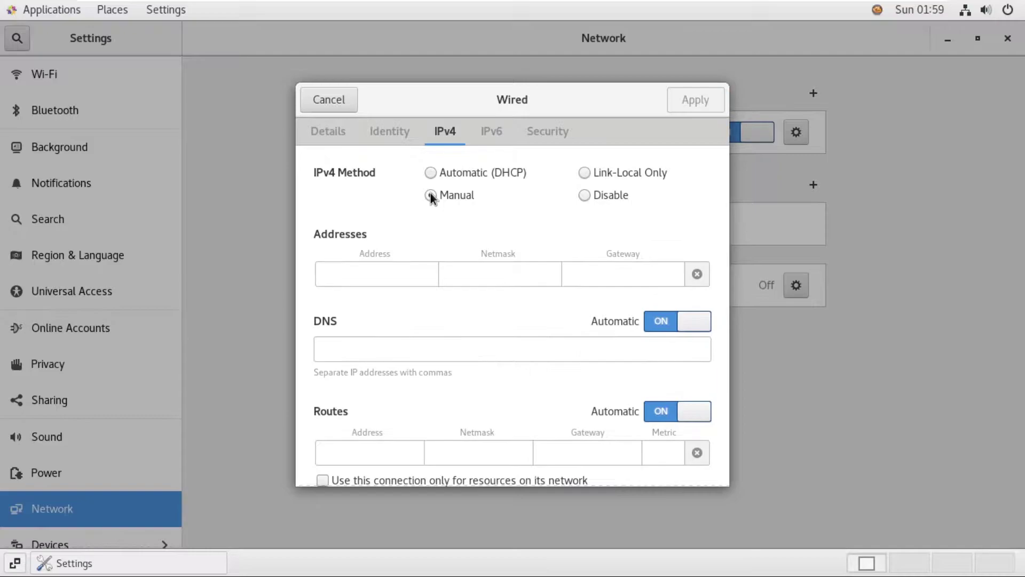
left_click(417, 268)
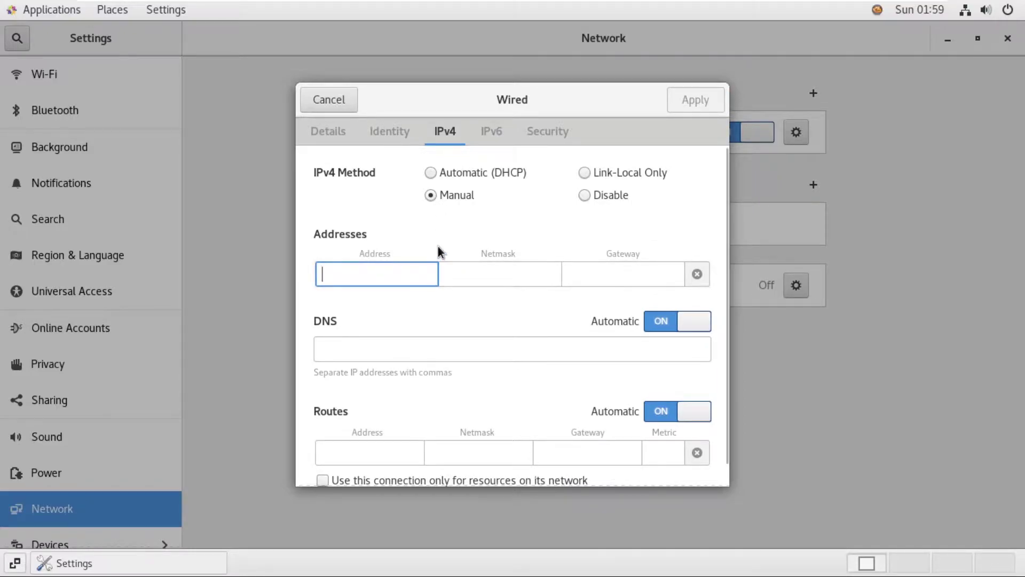
type("19")
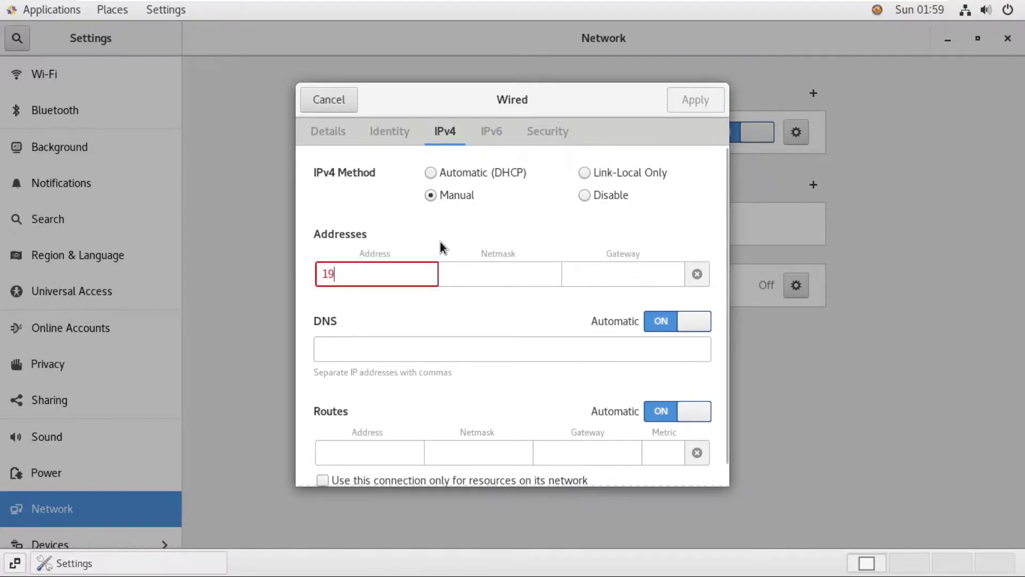
type("2.168.")
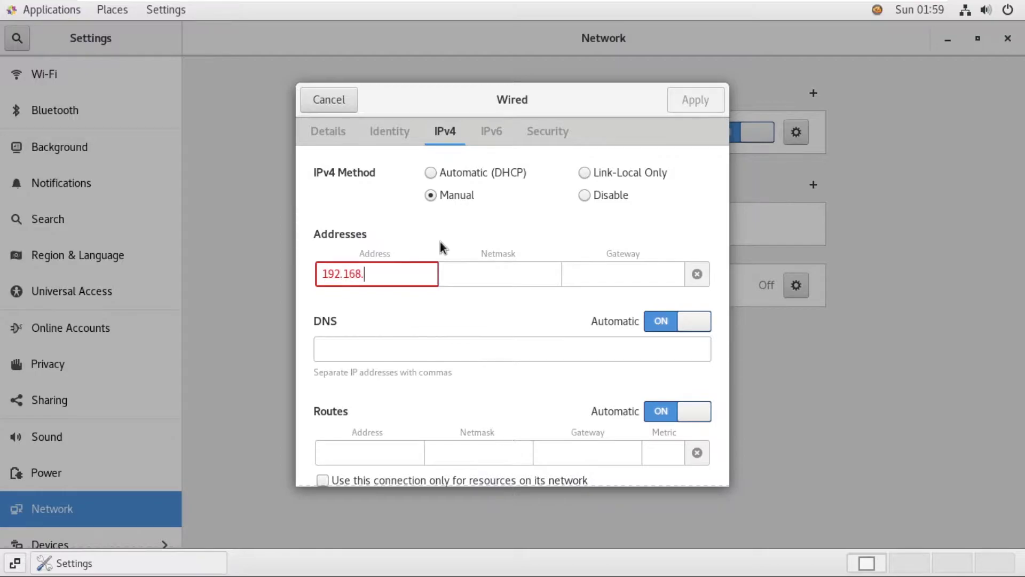
type("0.105")
key("Tab")
type("24")
key("Tab")
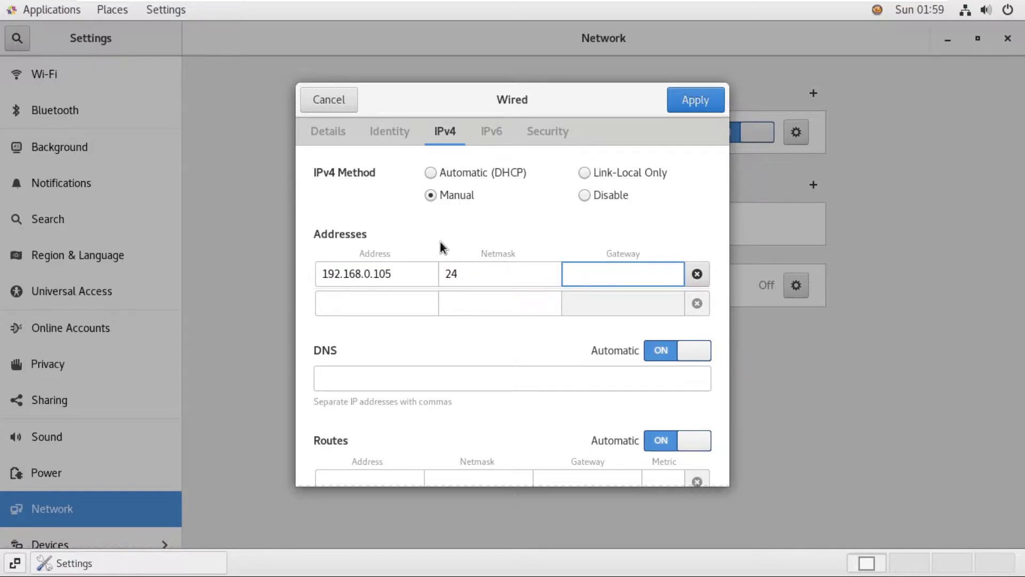
mouse_move(810, 3)
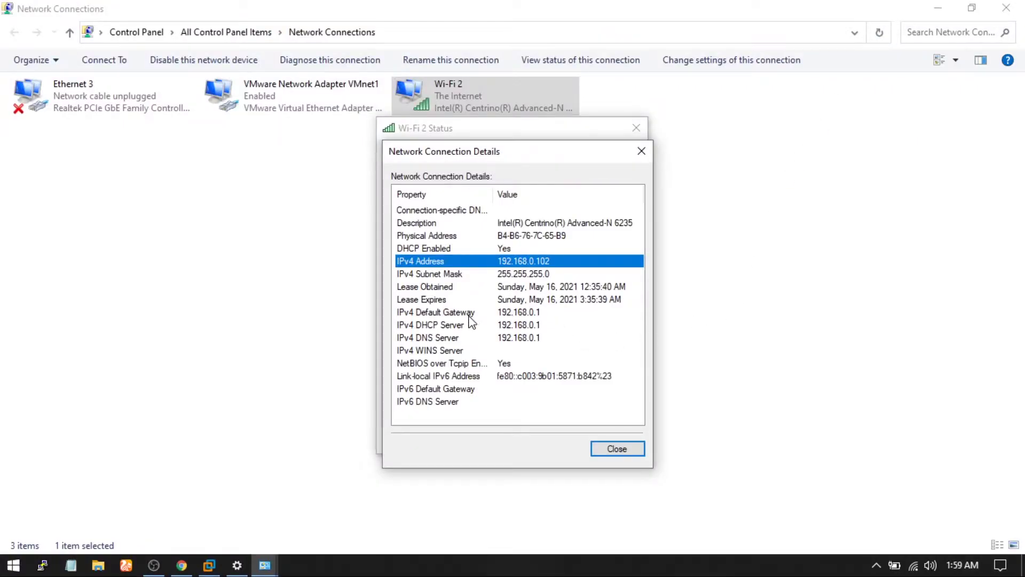
Step: Enter gateway 192.168.0.1, then check the host's IPv4 DNS server in its connection details
left_click(470, 314)
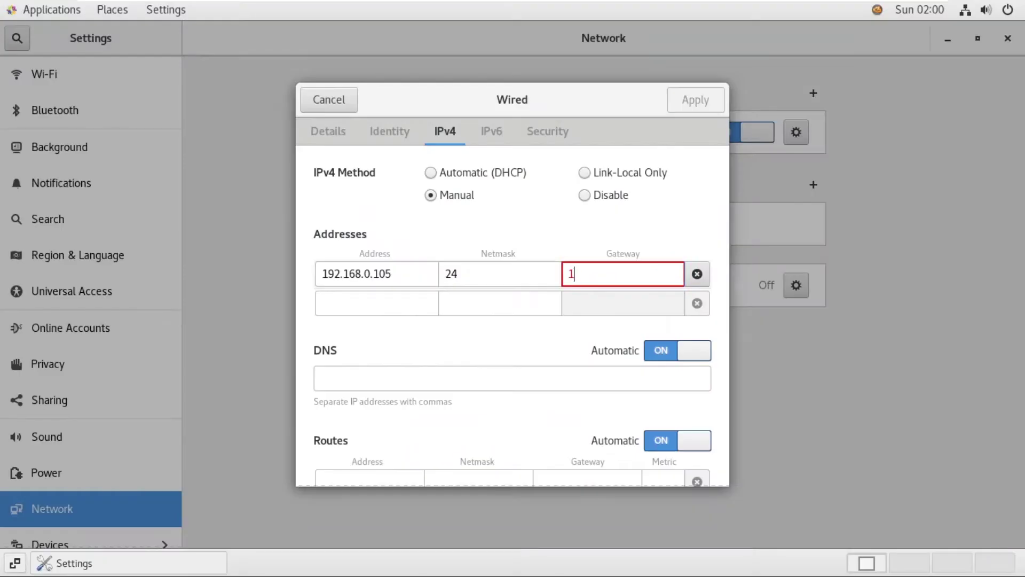
type("92.168.0.1")
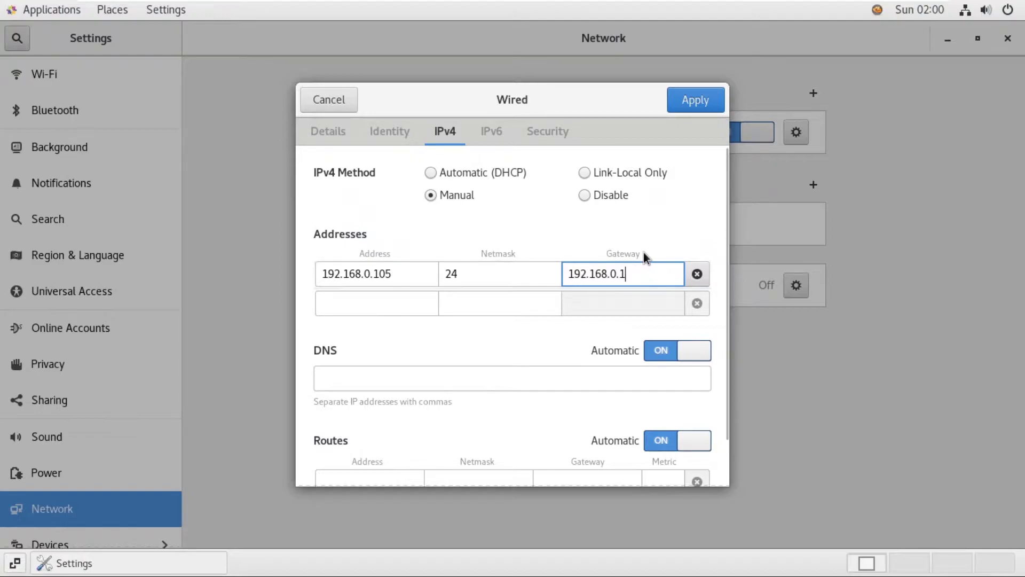
mouse_move(656, 5)
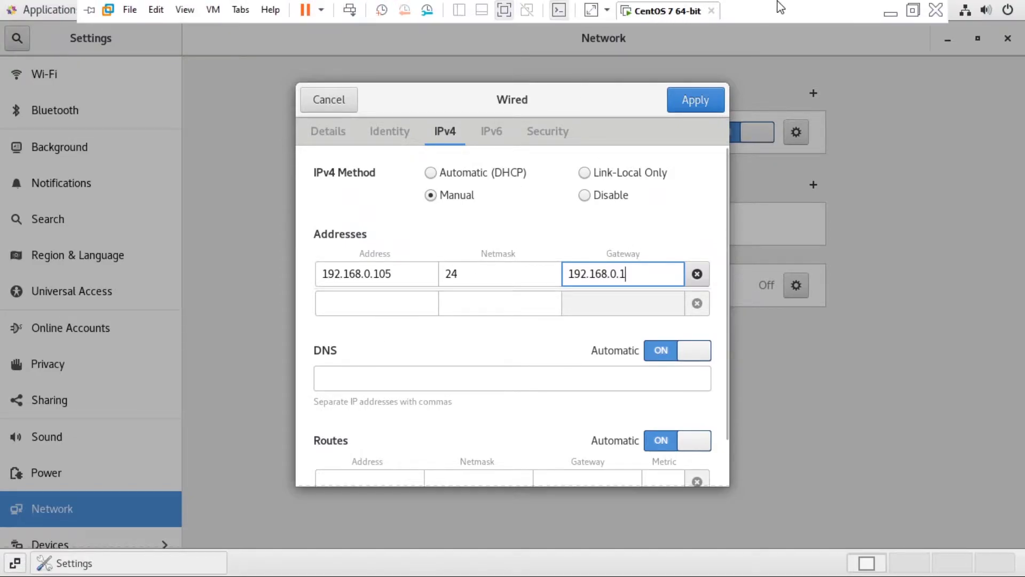
left_click(882, 9)
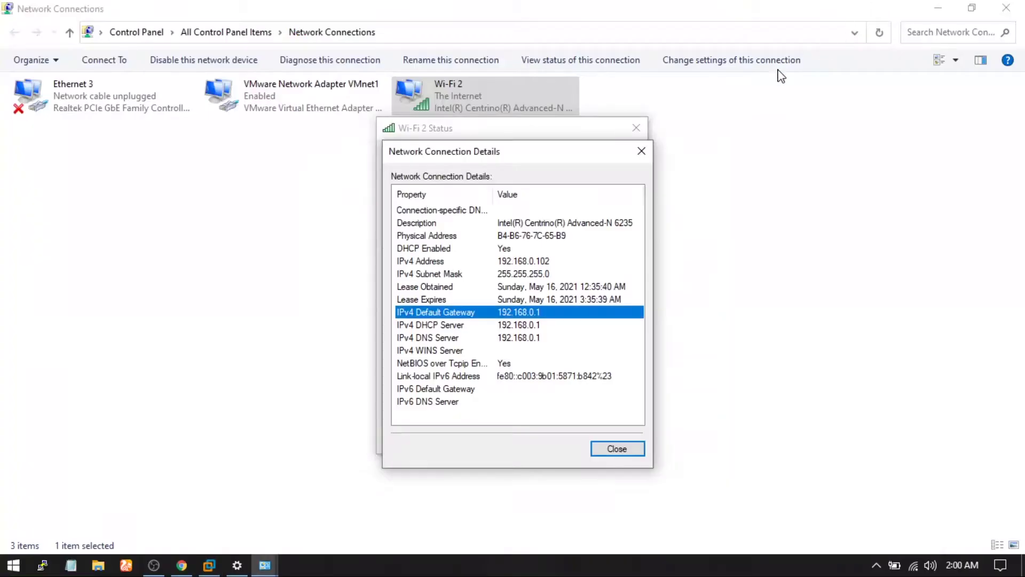
left_click(477, 340)
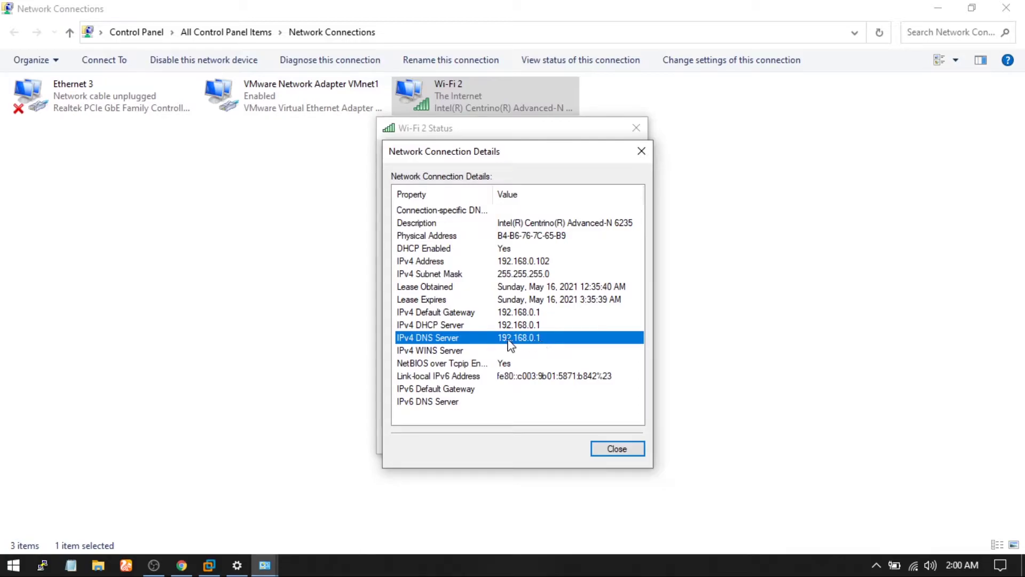
left_click(209, 565)
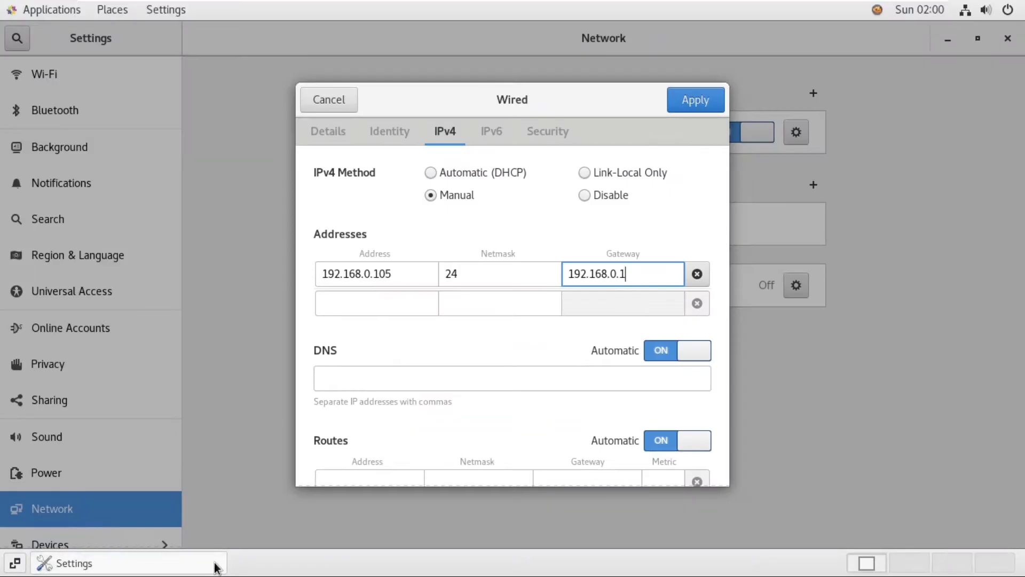
Step: Set DNS to 192.168.0.1, apply the static settings, and toggle the wired connection off and on
left_click(480, 381)
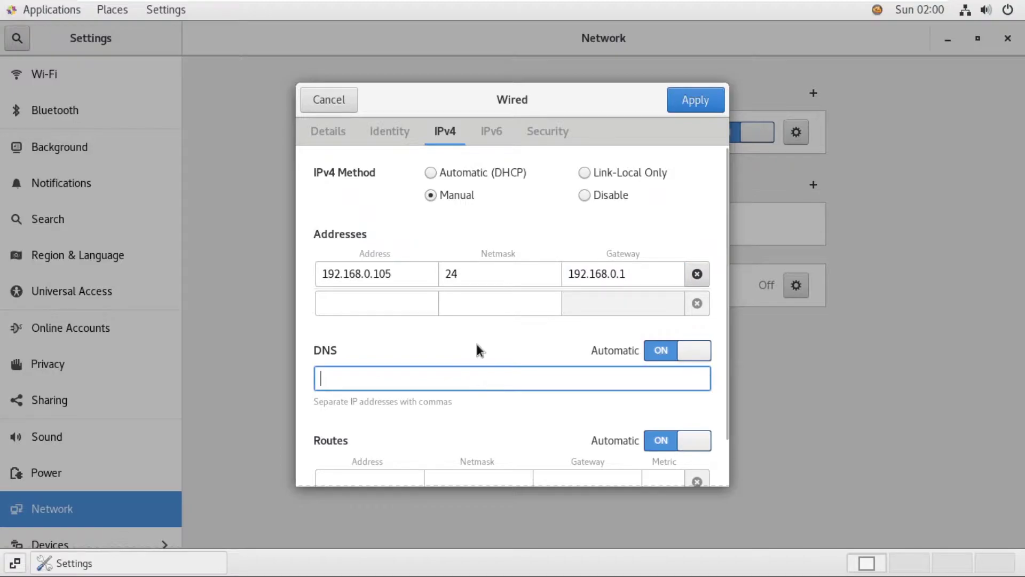
type("192.16.")
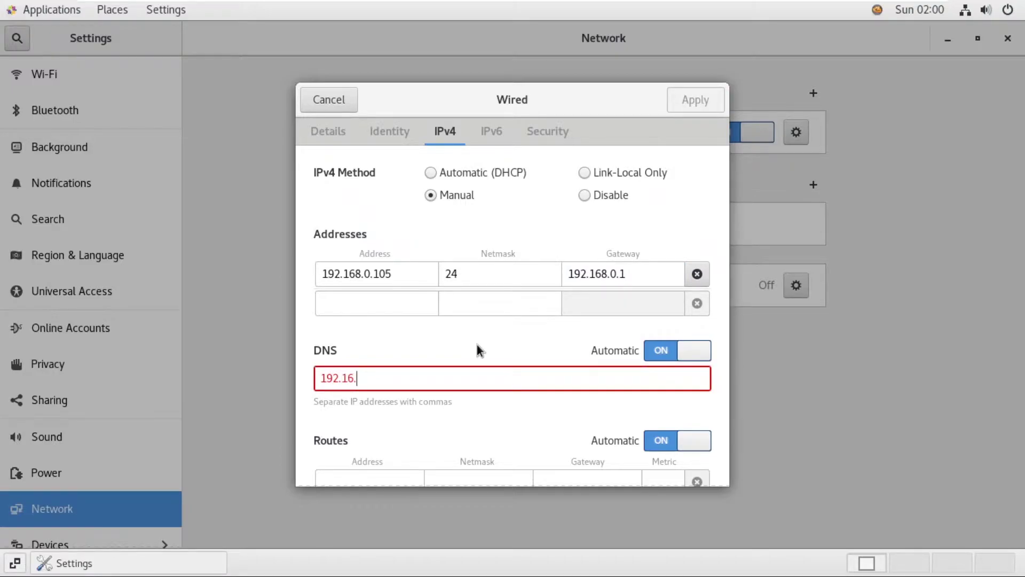
type("8.0.1")
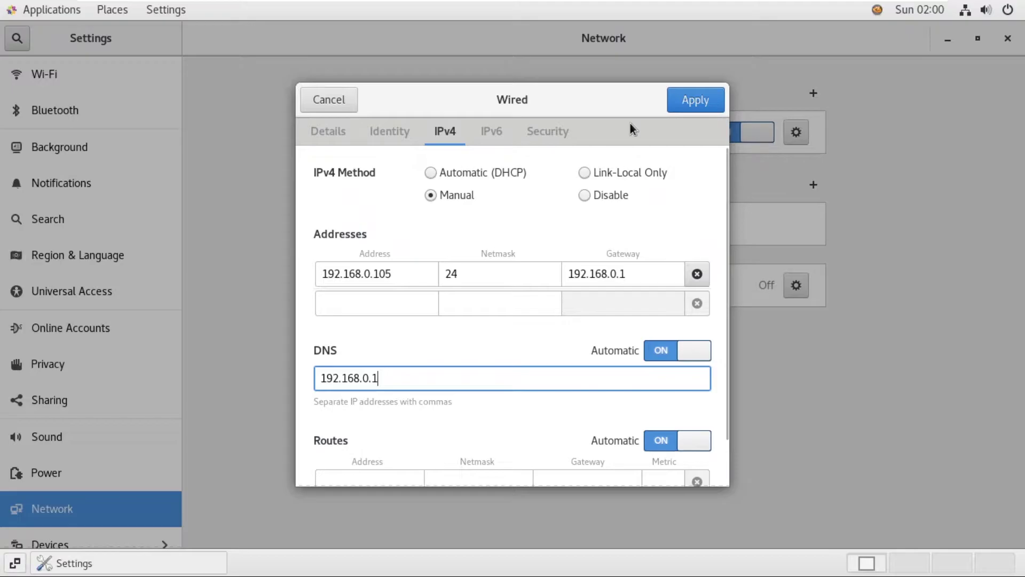
left_click(679, 102)
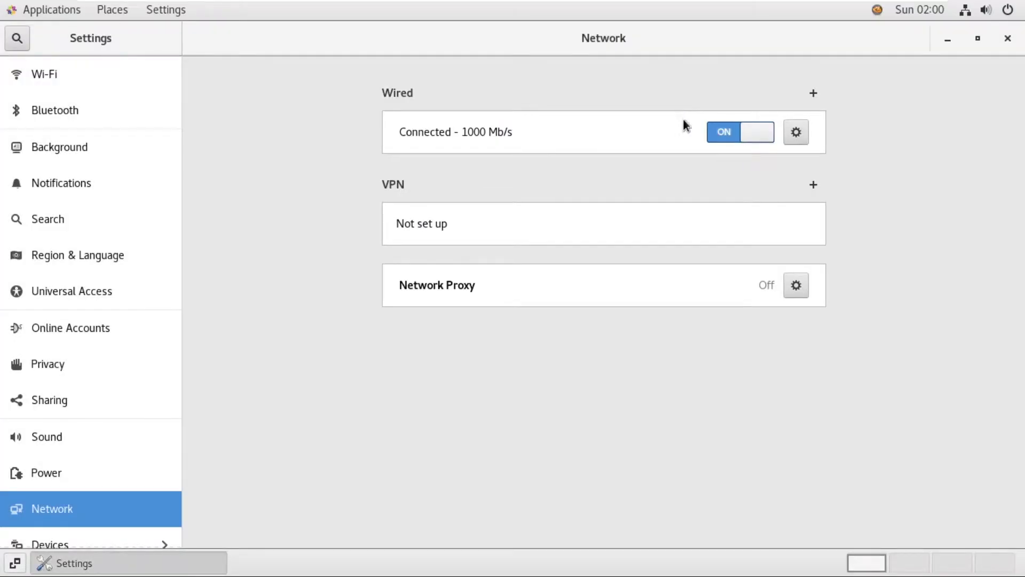
left_click(732, 132)
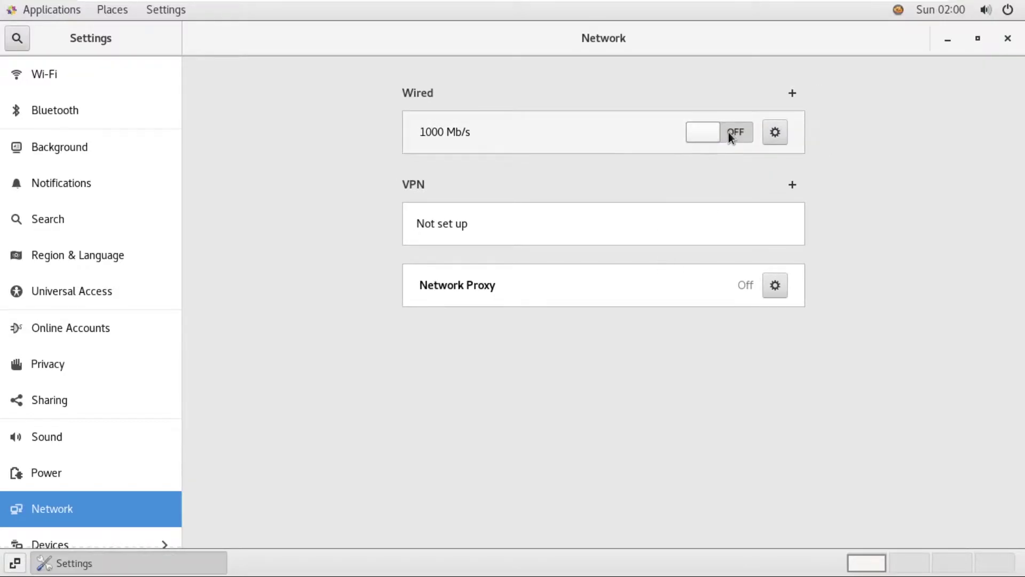
left_click(727, 133)
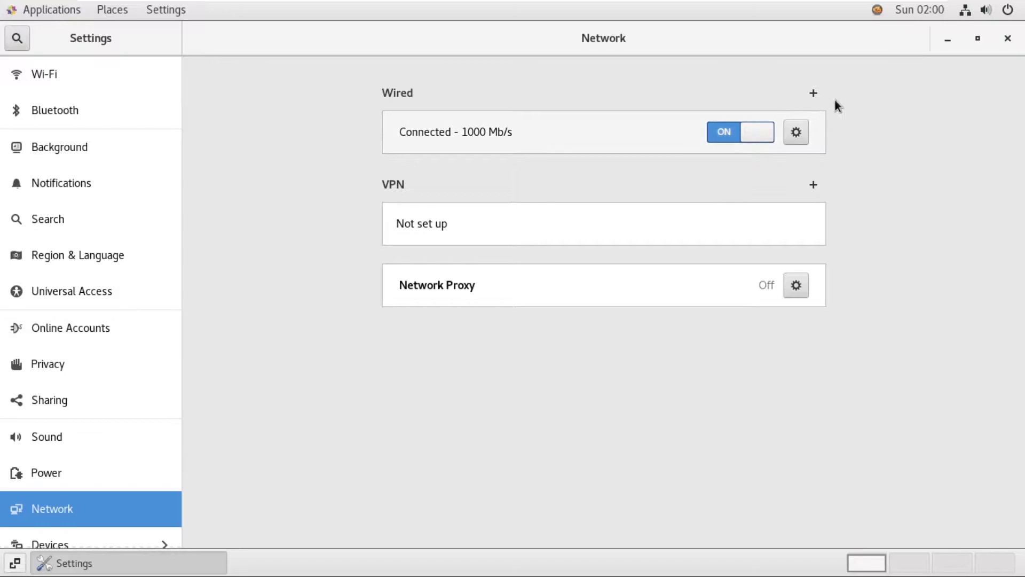
Step: Close Settings and open a terminal from the desktop menu
left_click(1004, 38)
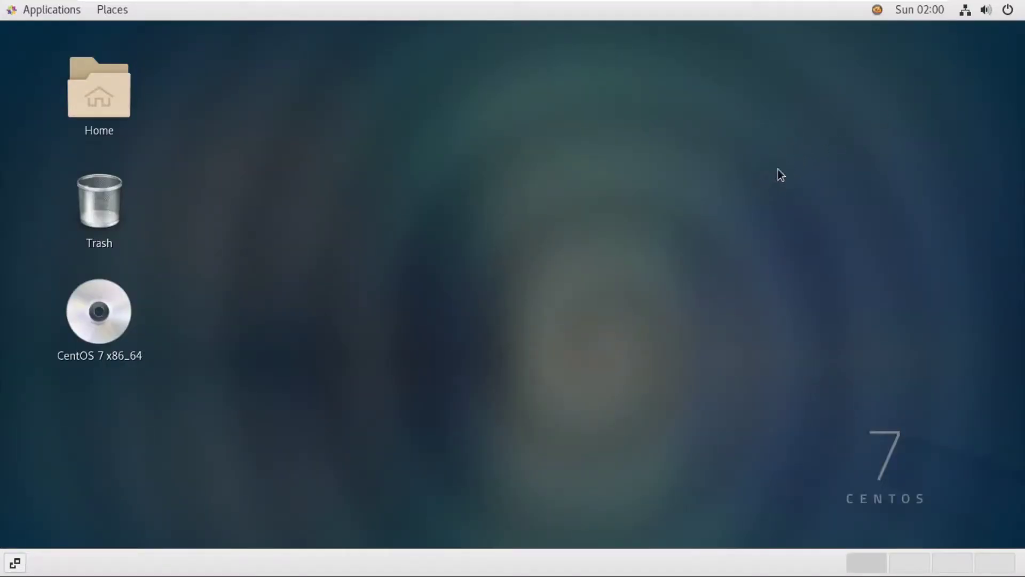
right_click(547, 162)
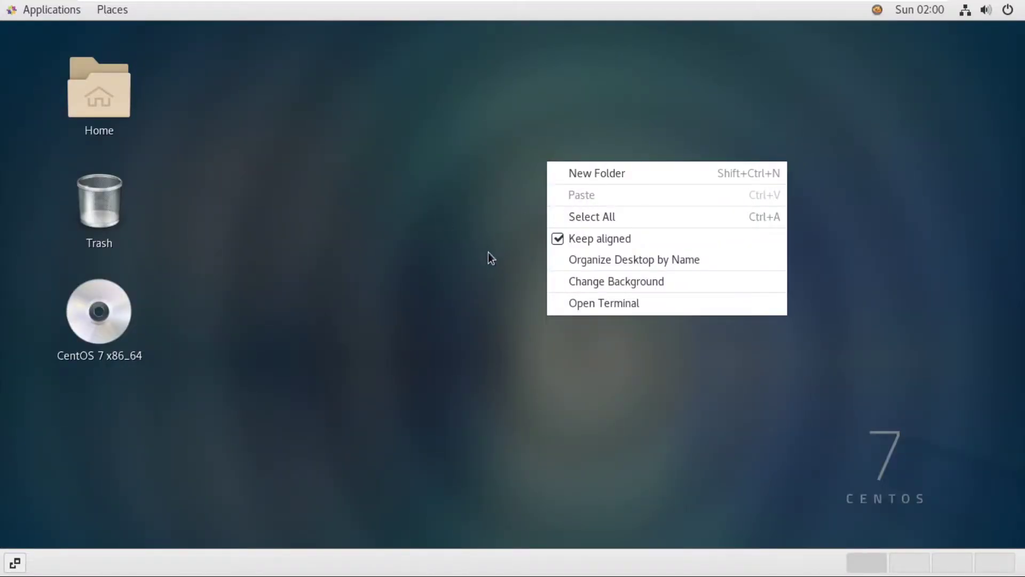
left_click(569, 298)
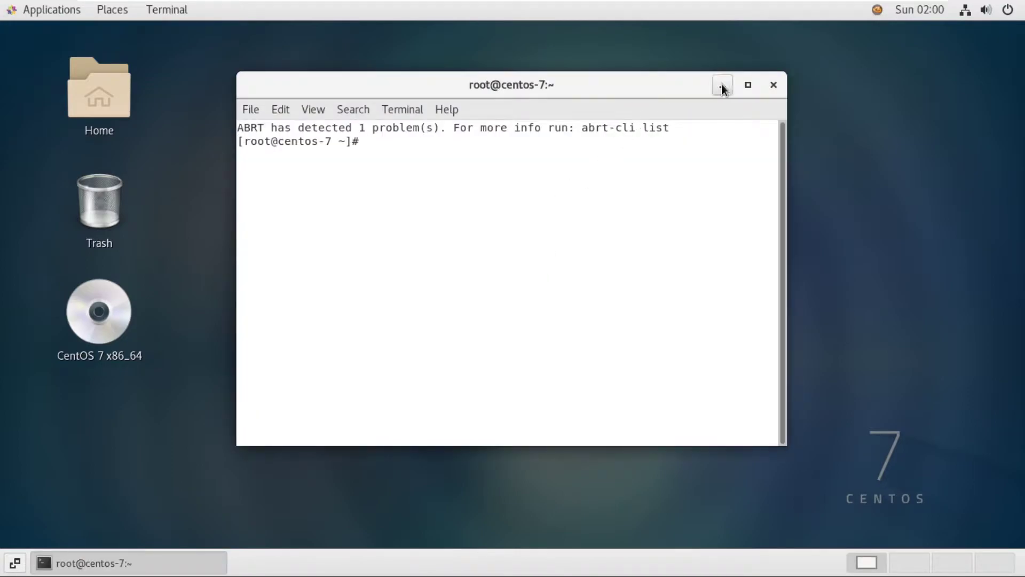
Step: Maximize the terminal and run ifconfig, highlighting ens33's address 192.168.0.105
left_click(748, 86)
type("ifconfig")
key("Return")
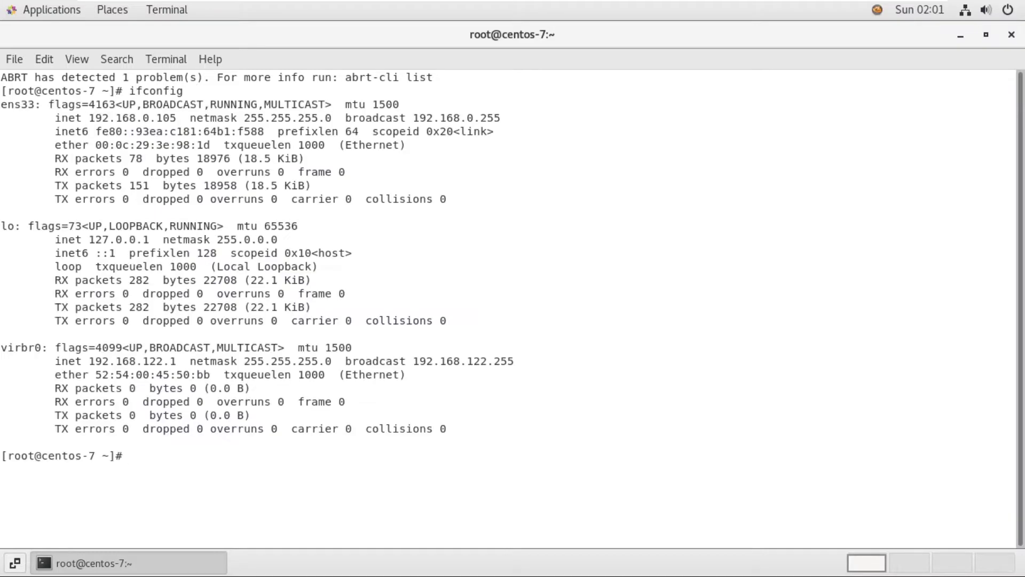
triple_click(118, 118)
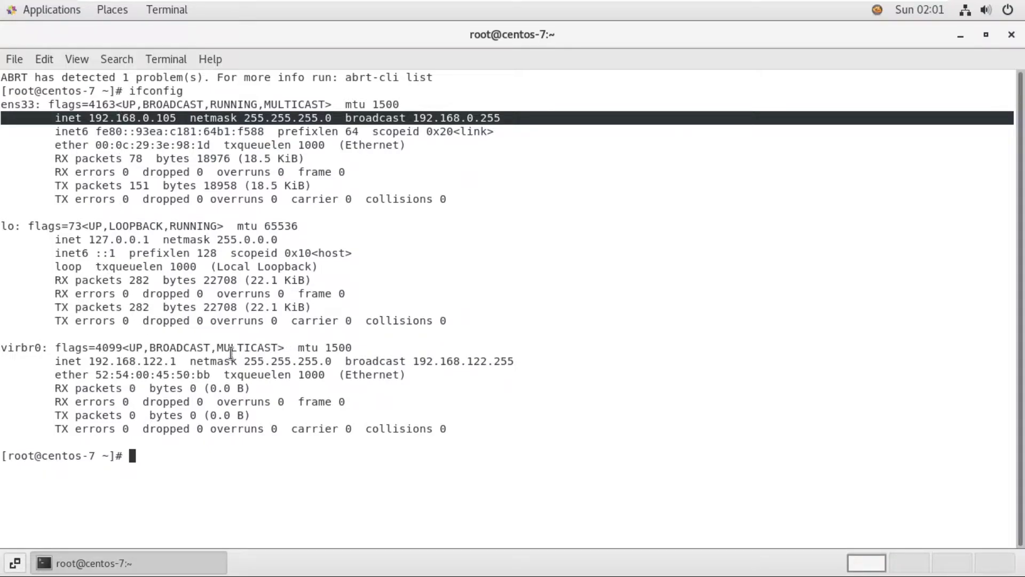
double_click(125, 118)
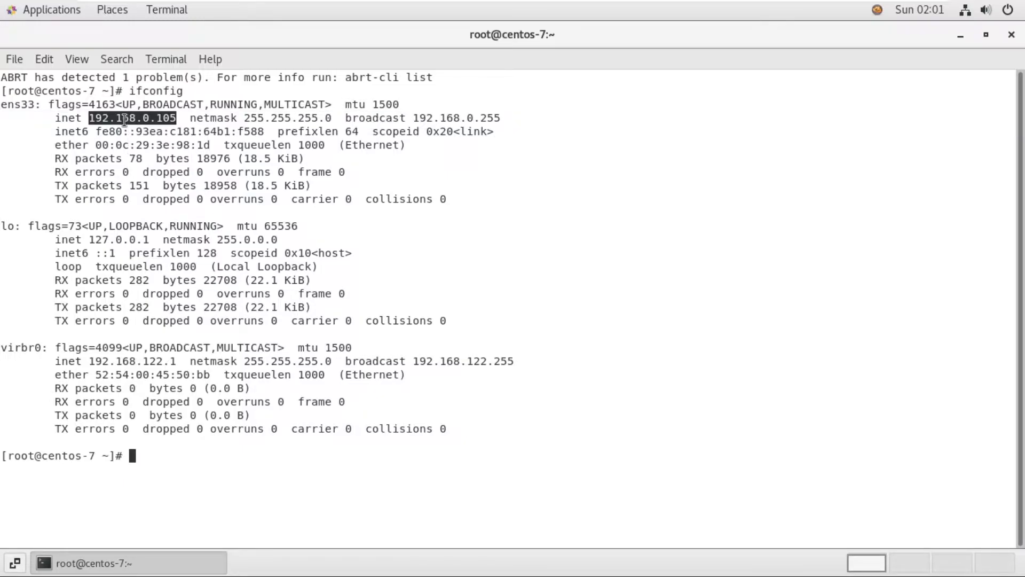
Step: Ping 8.8.8.8, stop it after it goes unanswered, and clear the screen
type("ping 8.8.8.8")
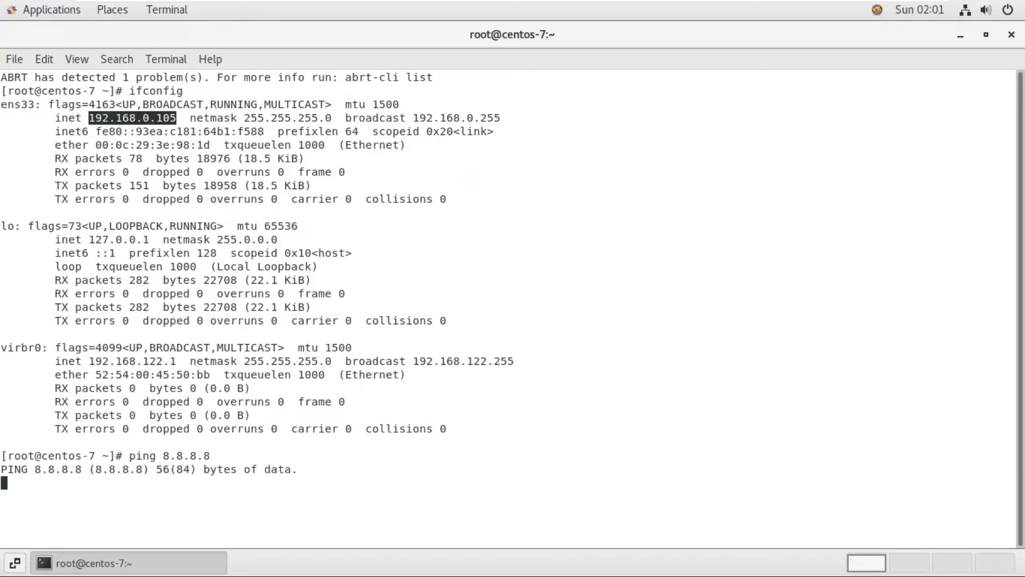
key("ctrl+c")
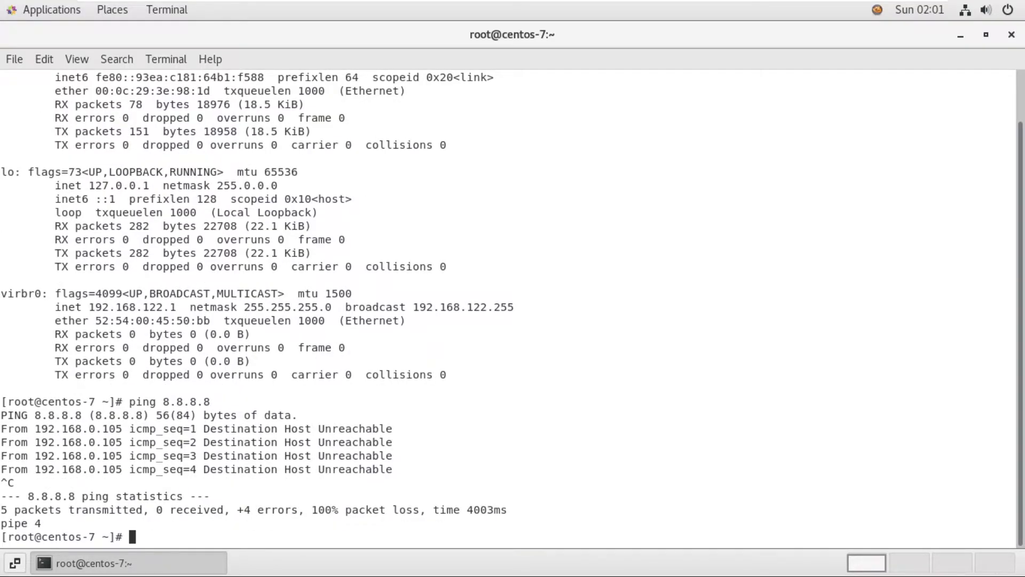
key("ctrl+l")
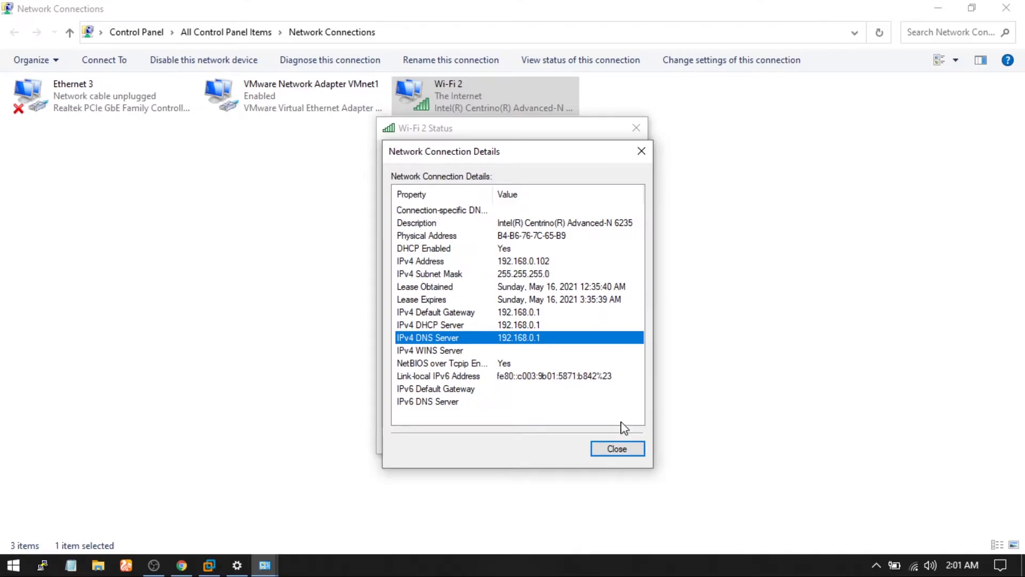
Step: Close the Wi-Fi 2 Details and Status dialogs
left_click(617, 449)
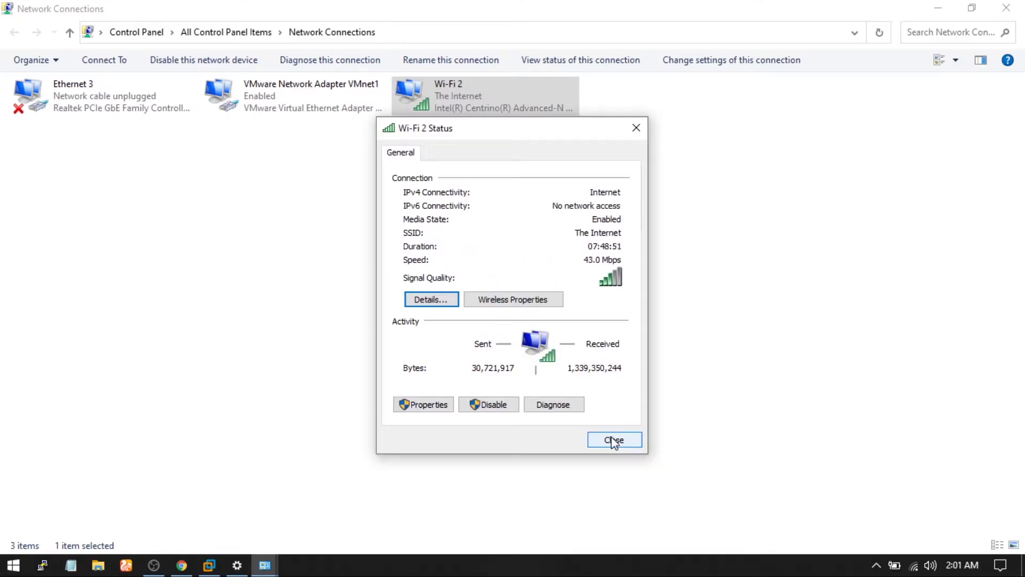
left_click(614, 443)
left_click(510, 320)
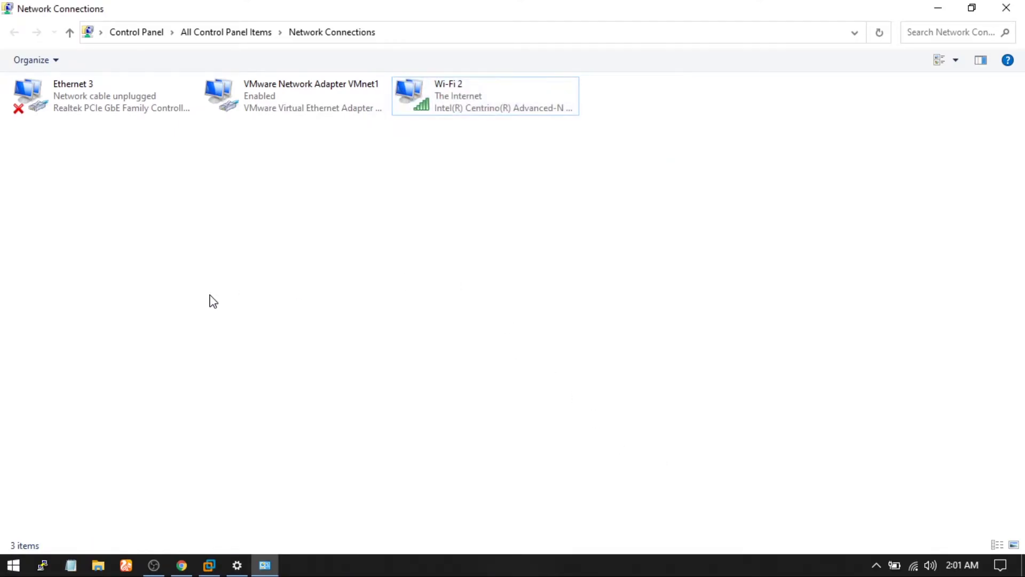
Step: In Command Prompt, ping the VM at 192.168.0.105, then close it and return to the VM
key("super+r")
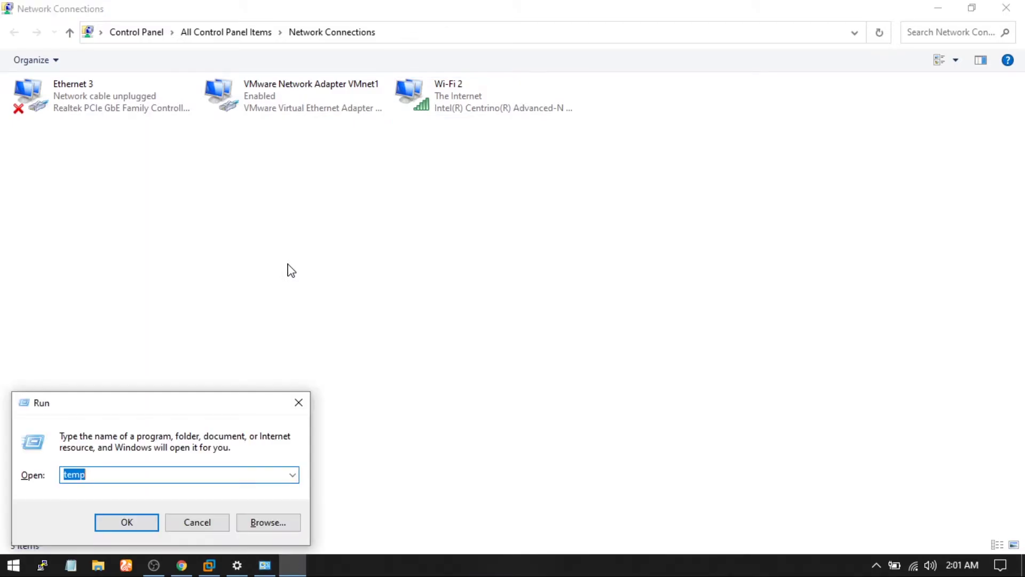
type("cmd")
key("Return")
type("ping 192.168.0.10")
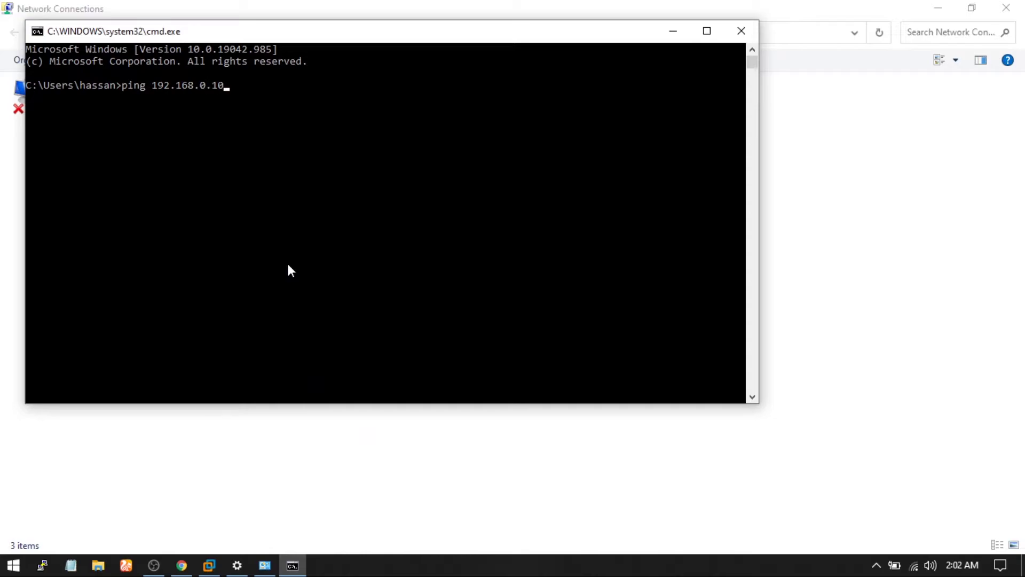
key("Return")
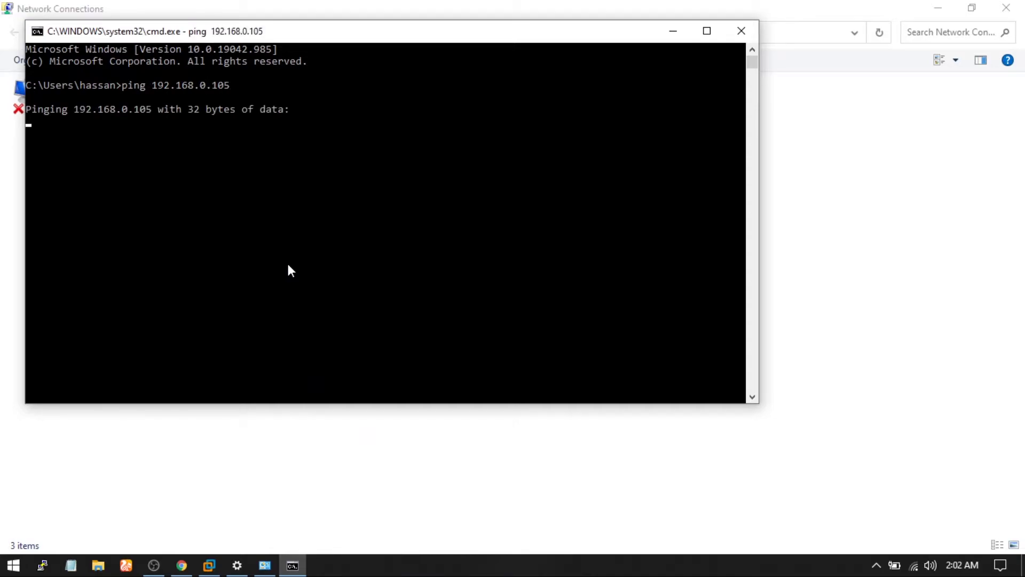
key("ctrl+c")
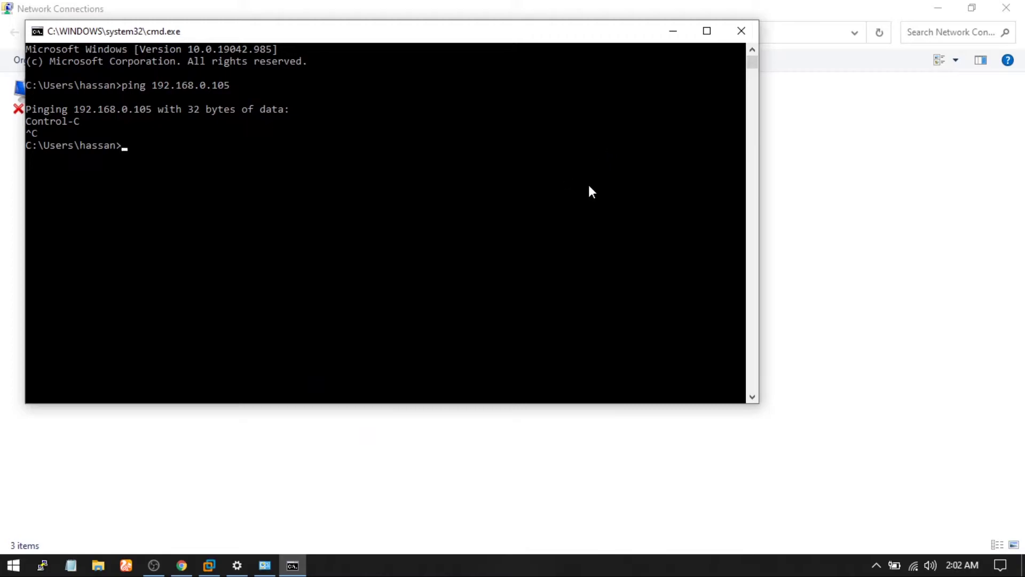
left_click(747, 27)
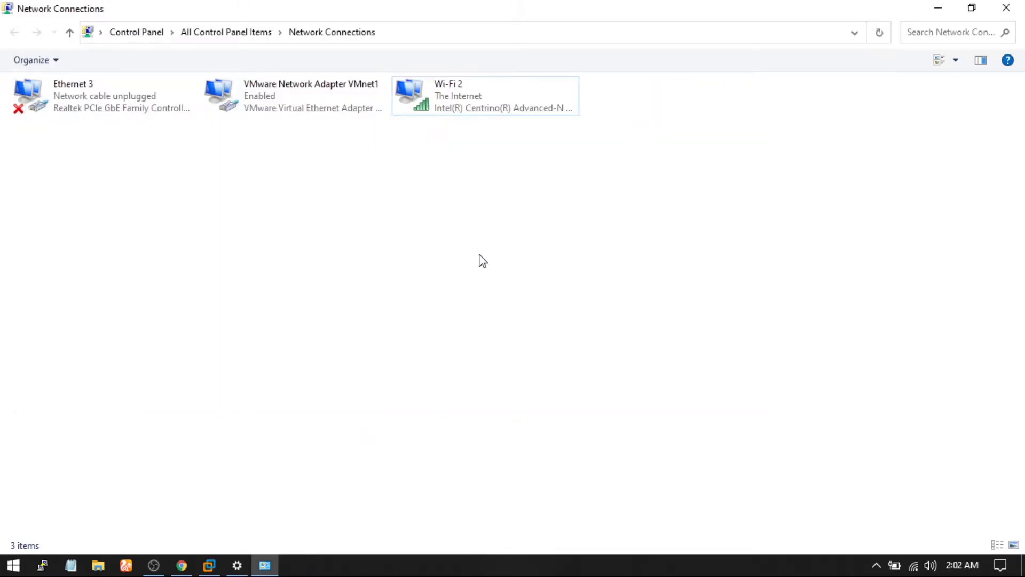
left_click(209, 565)
Step: Exit full screen and set the CentOS VM's network adapter to Bridged (Automatic)
mouse_move(710, 4)
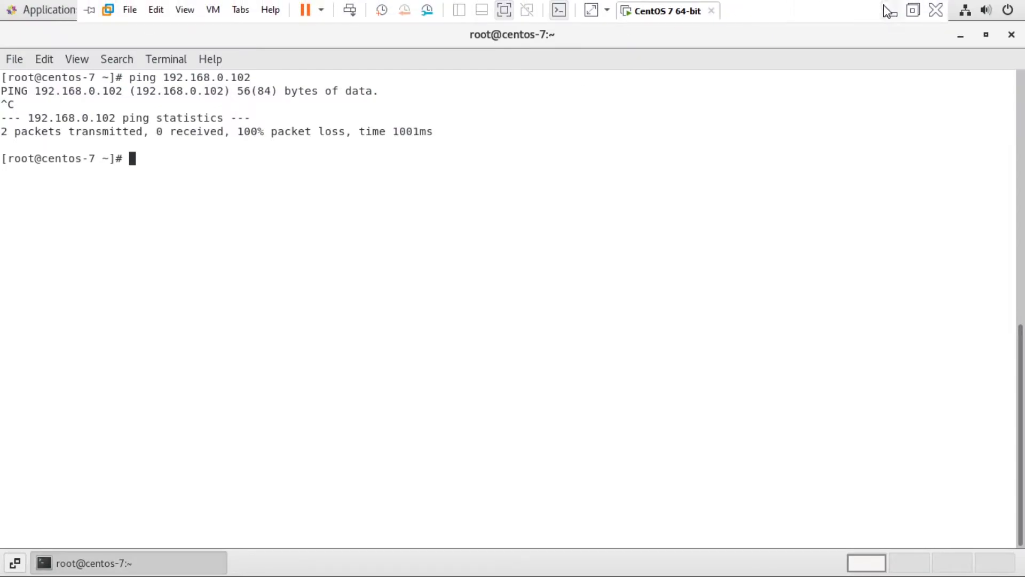
left_click(914, 11)
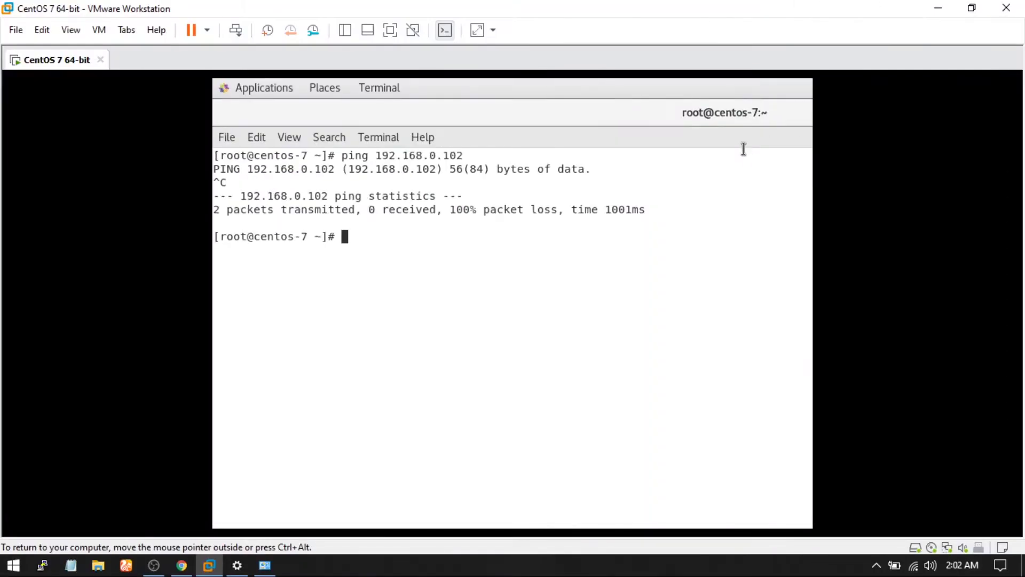
left_click(949, 549)
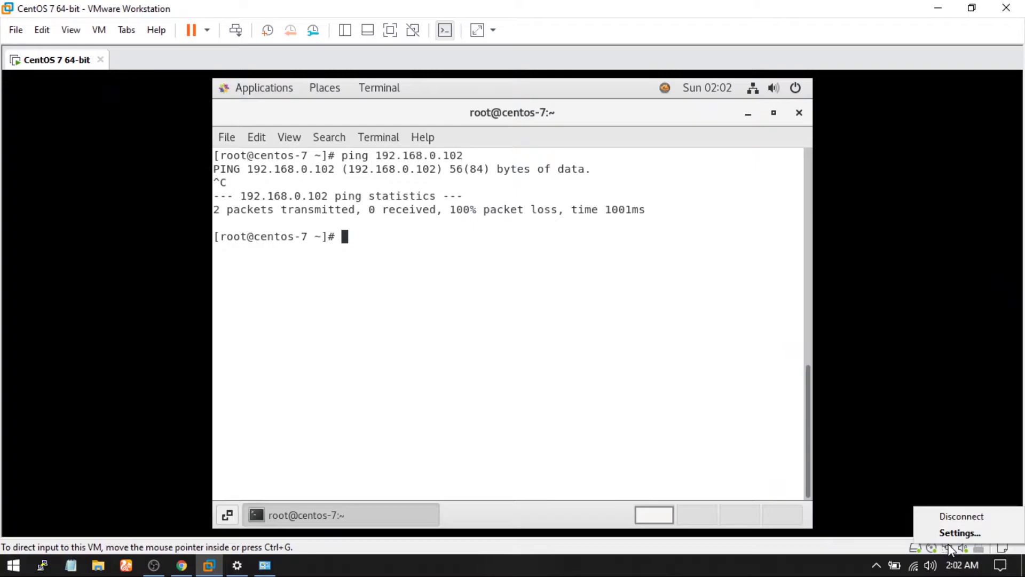
left_click(949, 533)
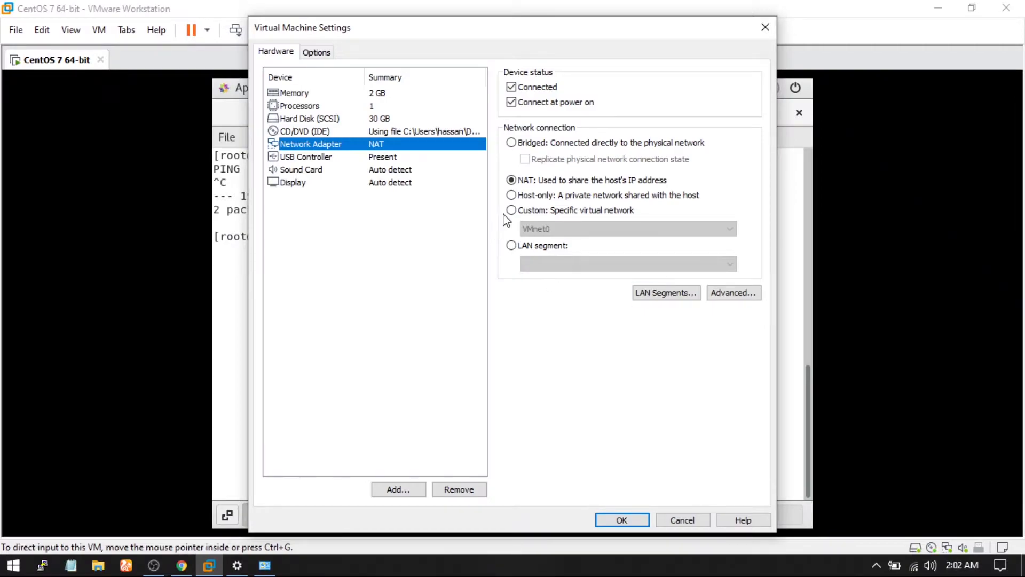
left_click(512, 147)
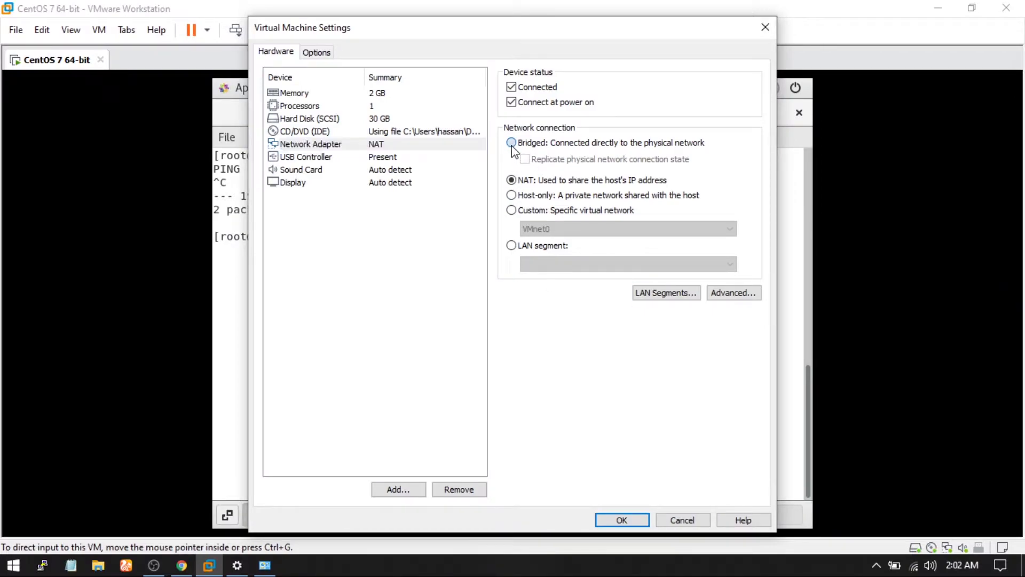
left_click(629, 521)
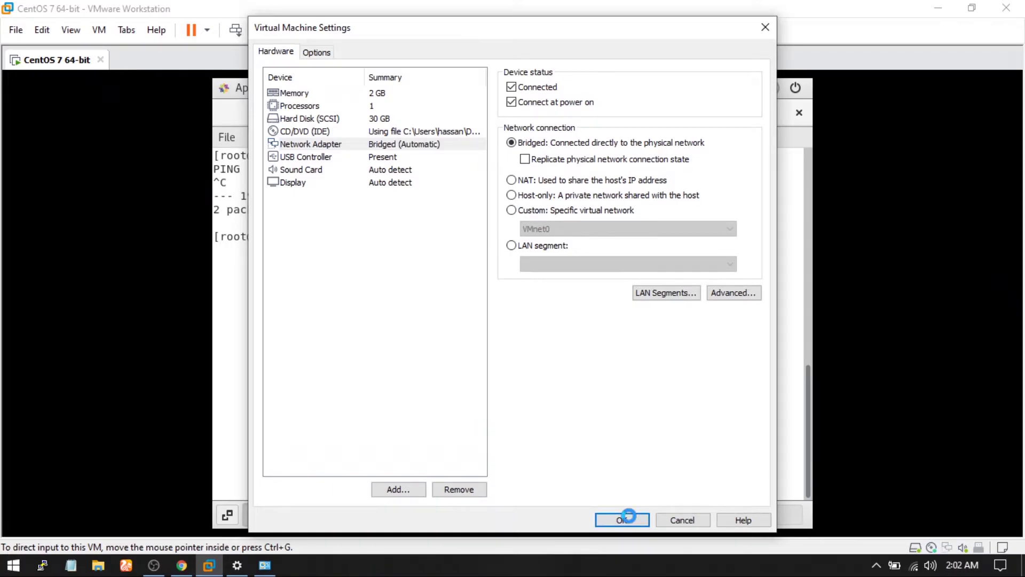
Step: Open the Virtual Network Editor with administrator rights to change settings
left_click(45, 32)
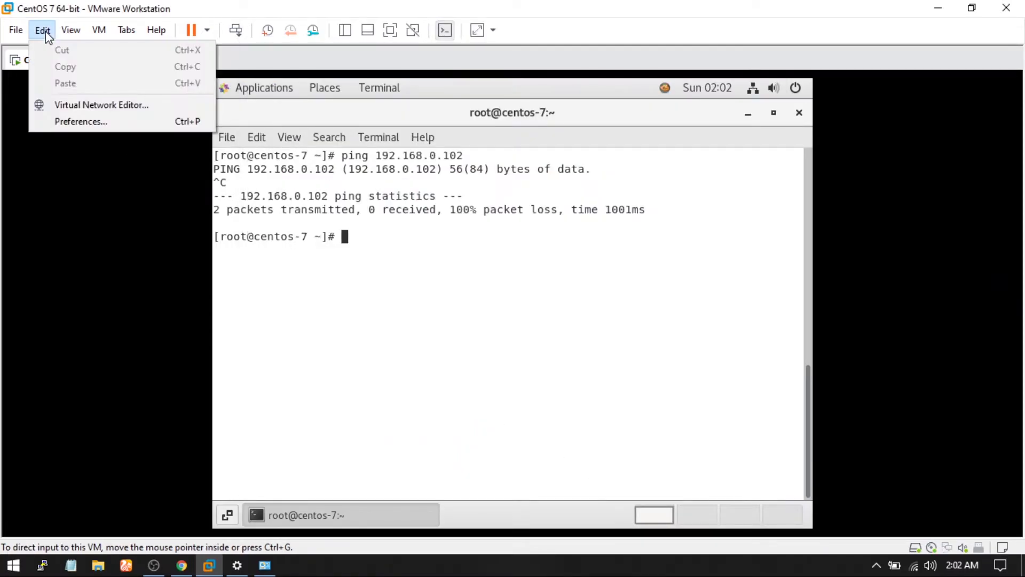
left_click(92, 114)
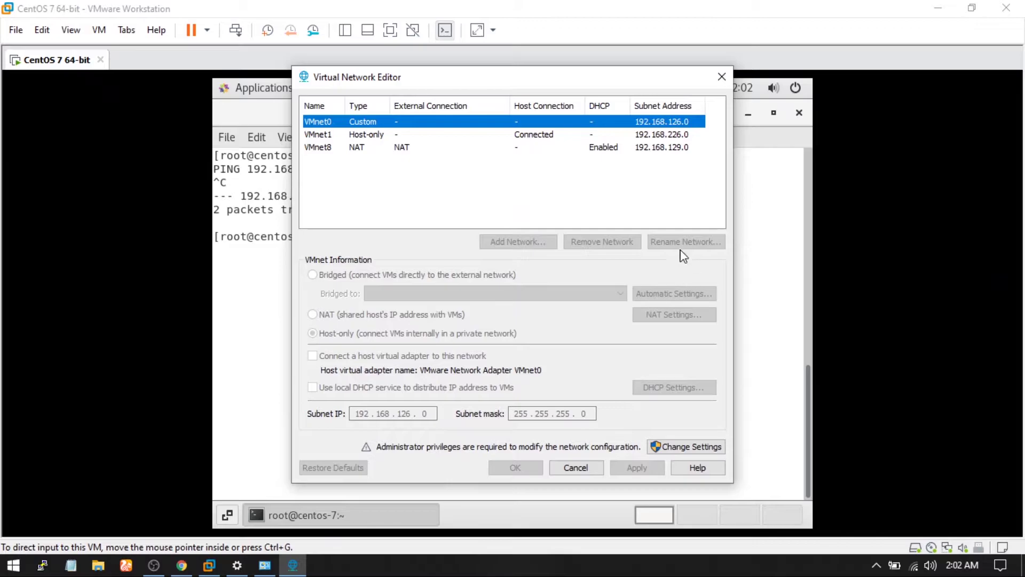
left_click(684, 448)
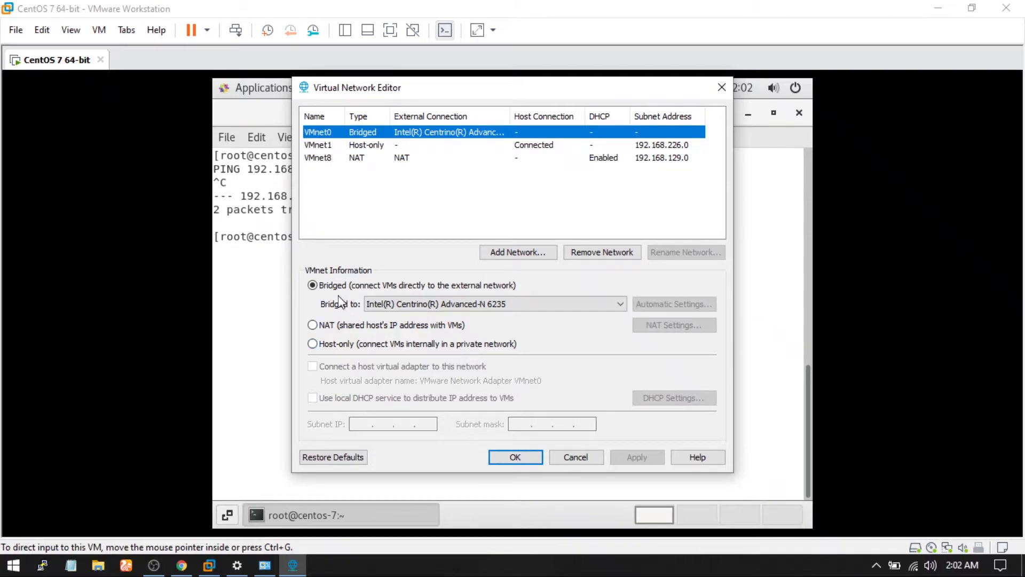
Step: Bridge VMnet0 to the Intel(R) Centrino(R) Advanced-N 6235 adapter, apply, and close the editor
left_click(448, 307)
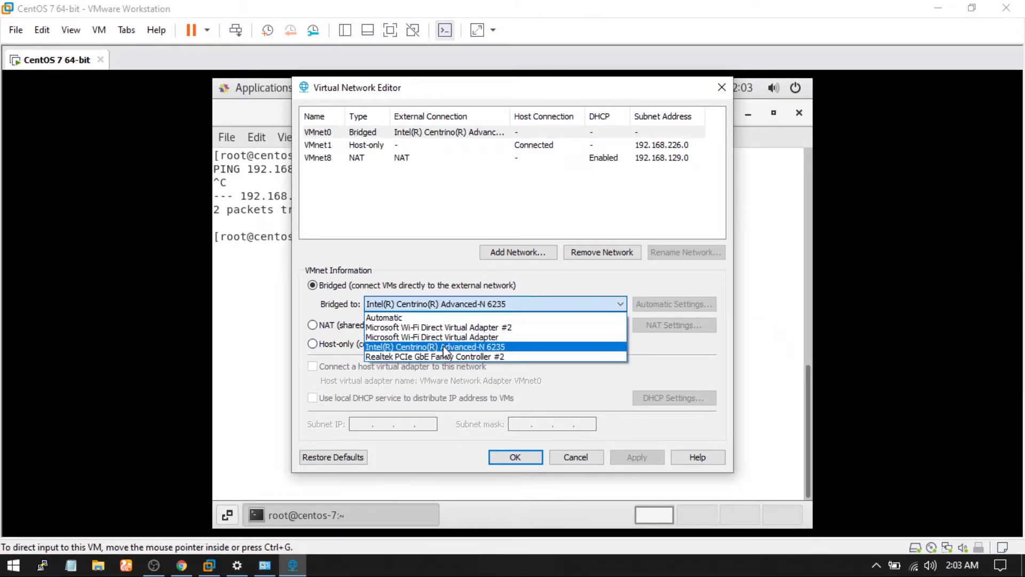
left_click(249, 565)
left_click(251, 567)
left_click(265, 564)
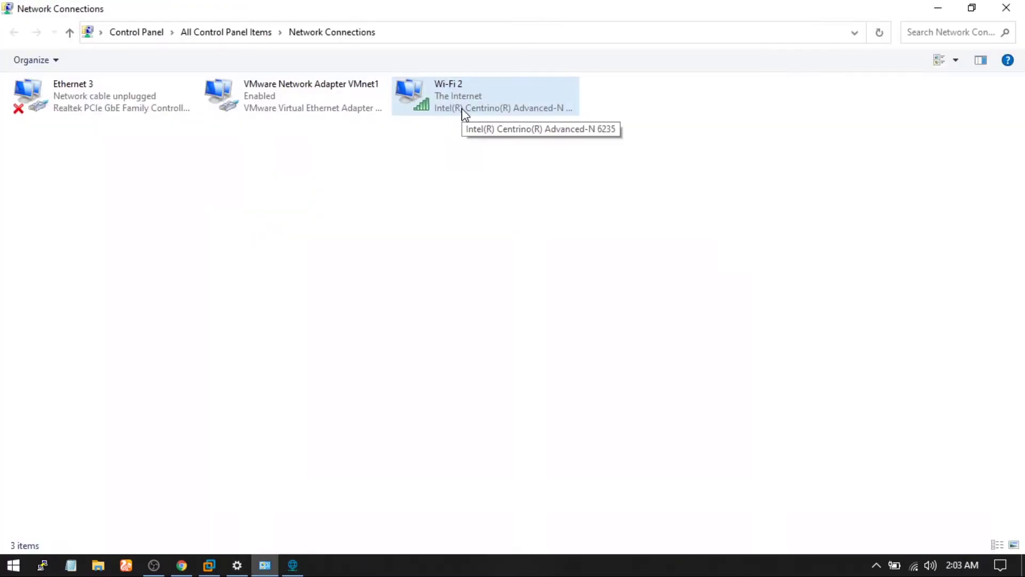
left_click(299, 567)
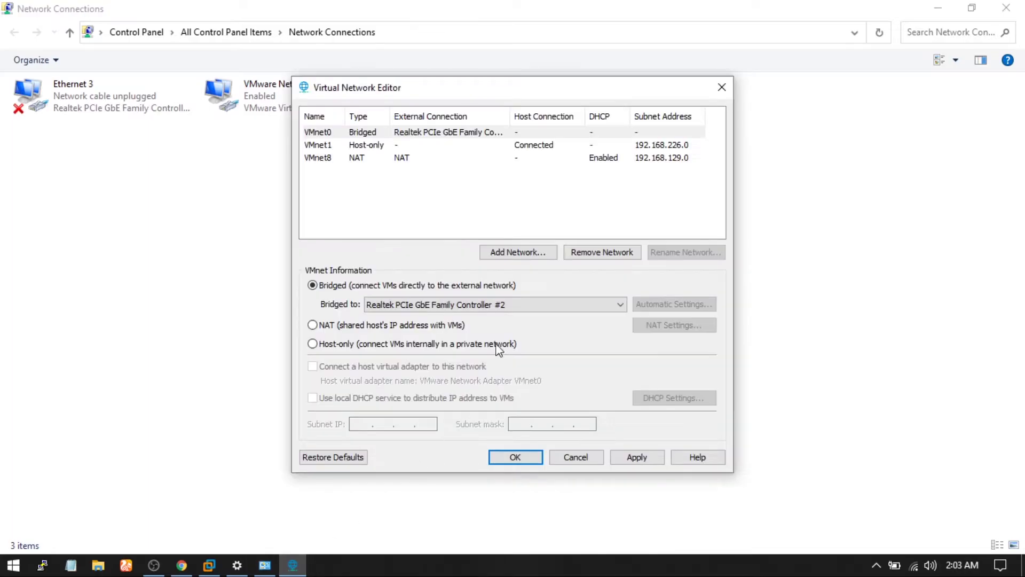
left_click(521, 302)
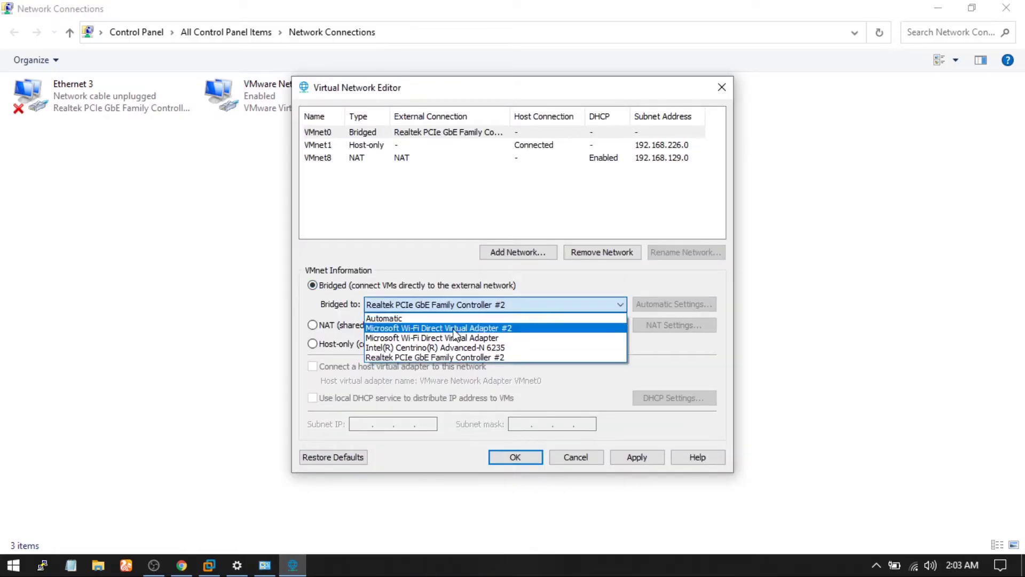
left_click(455, 348)
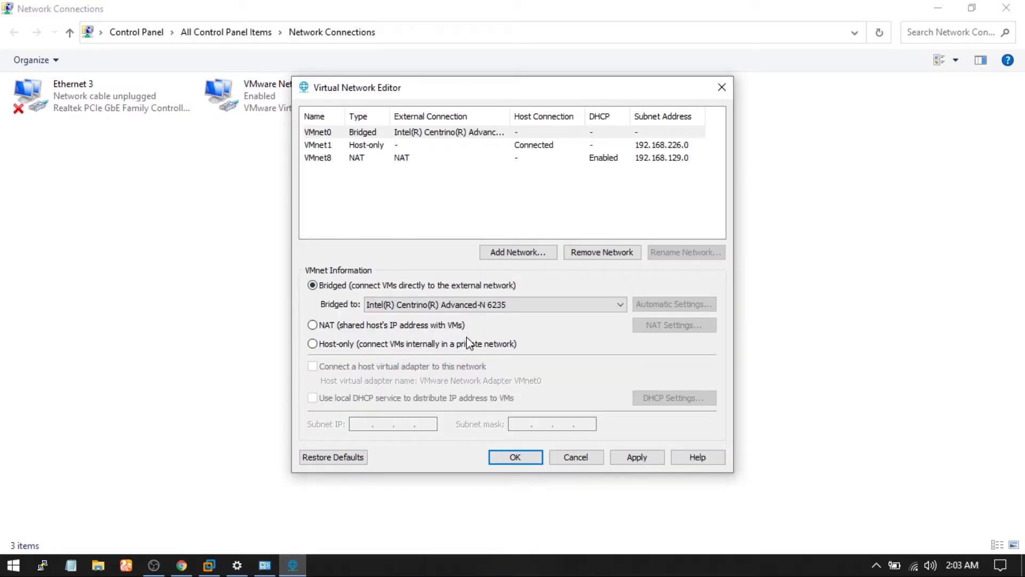
left_click(635, 458)
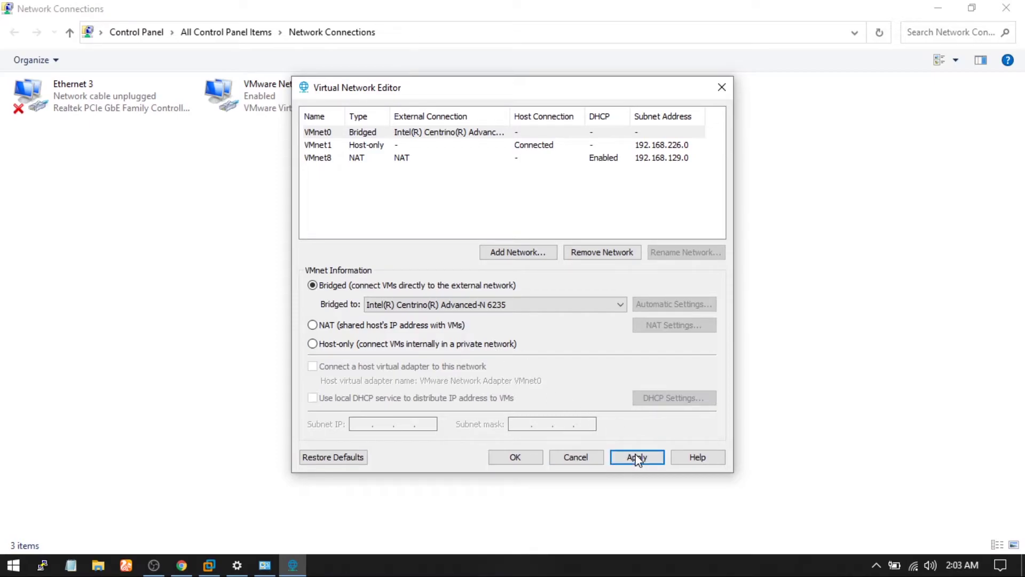
left_click(521, 459)
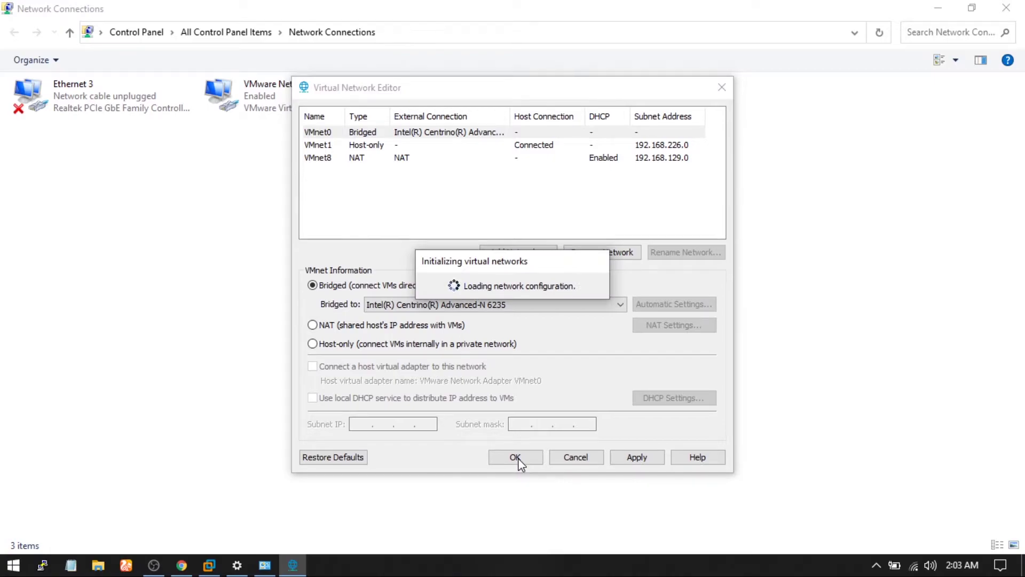
left_click(516, 457)
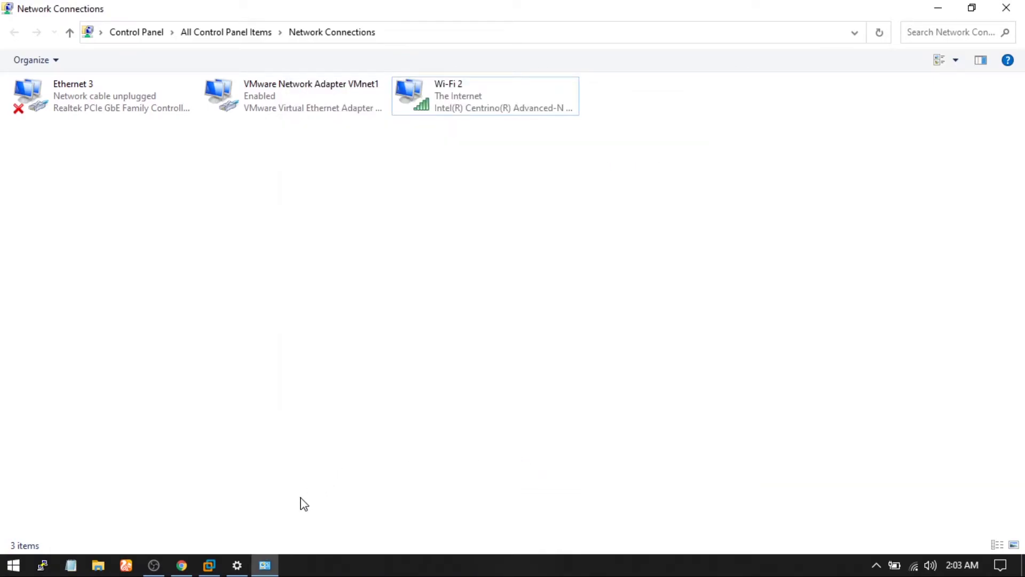
Step: Connect the CentOS guest's wired network from the system status menu
left_click(208, 565)
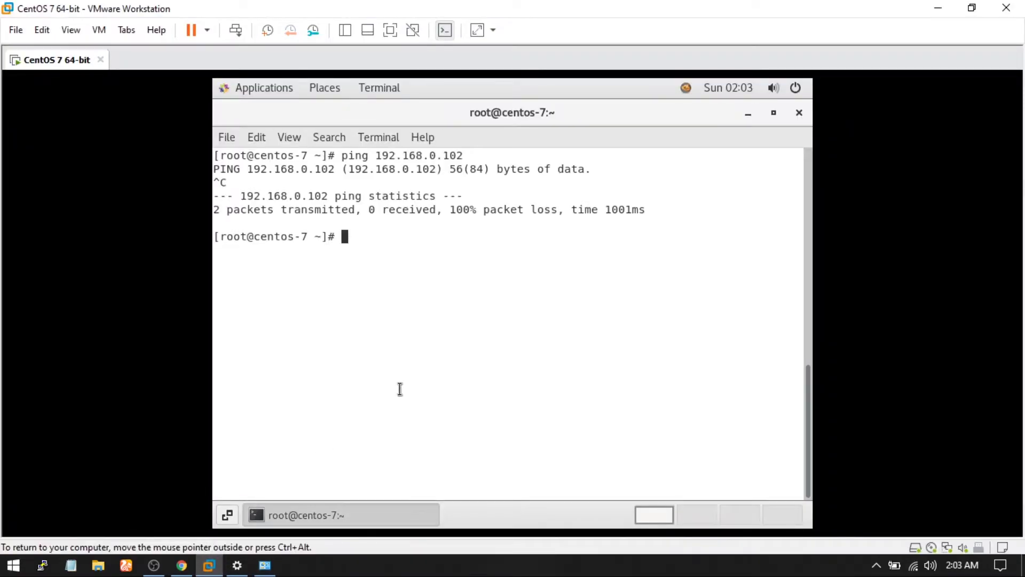
left_click(771, 91)
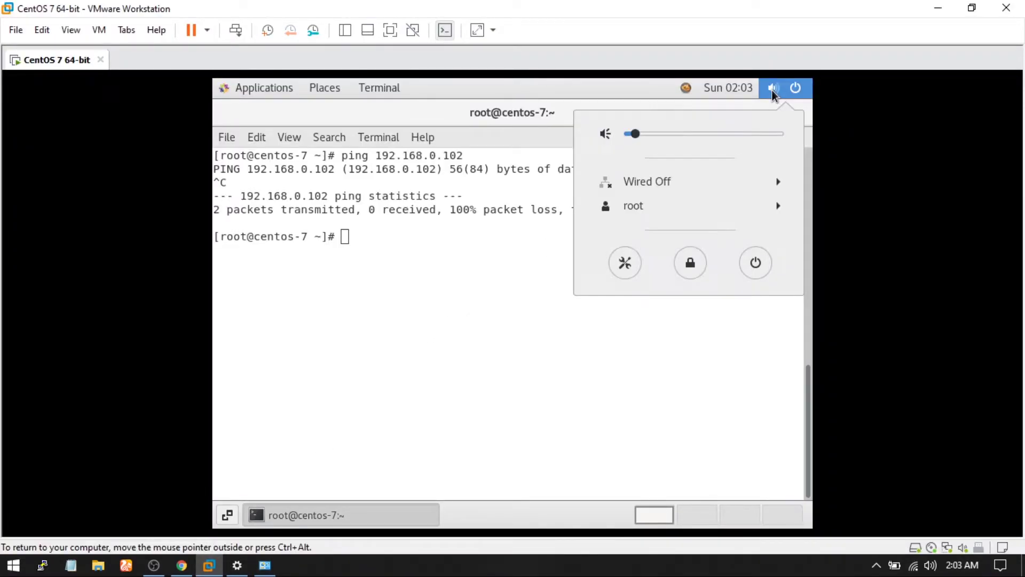
left_click(638, 183)
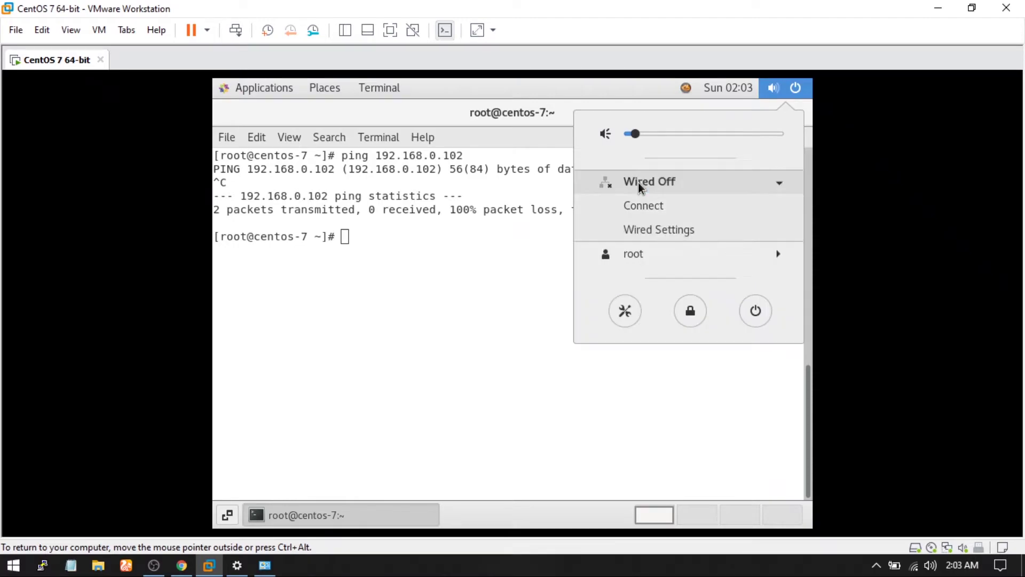
left_click(646, 210)
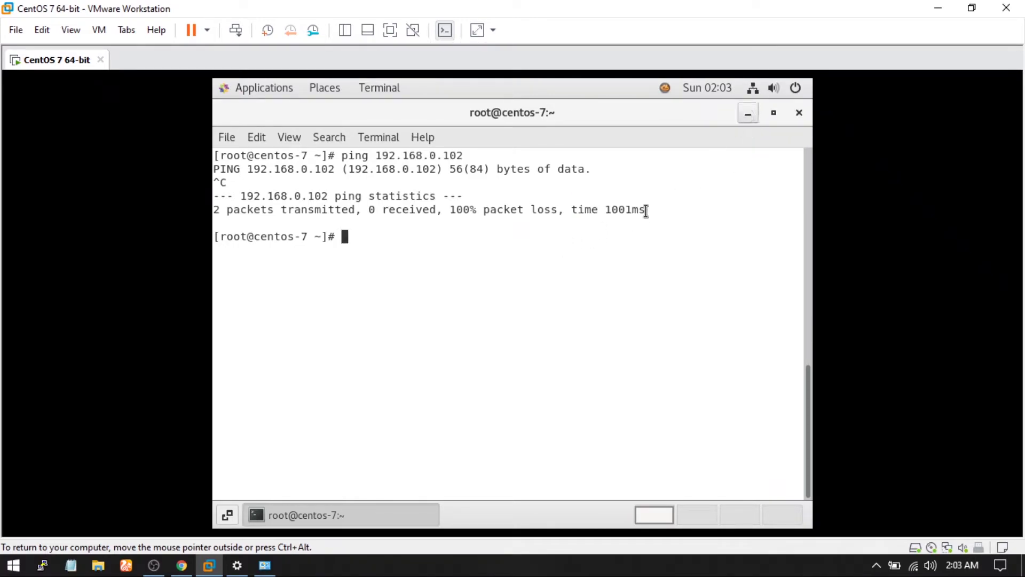
Step: Ping 8.8.8.8 and then google.com to confirm internet connectivity
type("ping ")
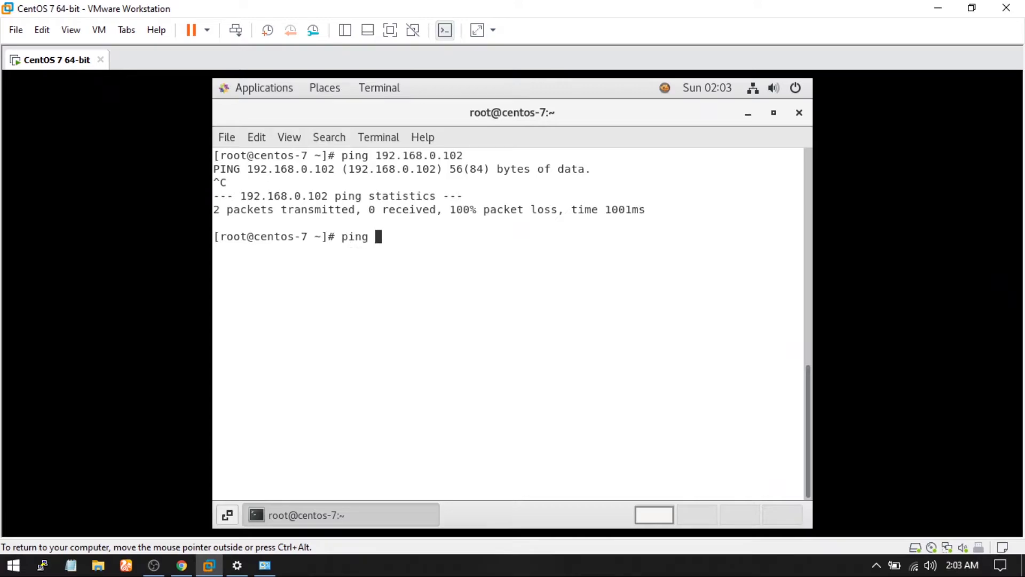
type("8.8.8.8")
key("Return")
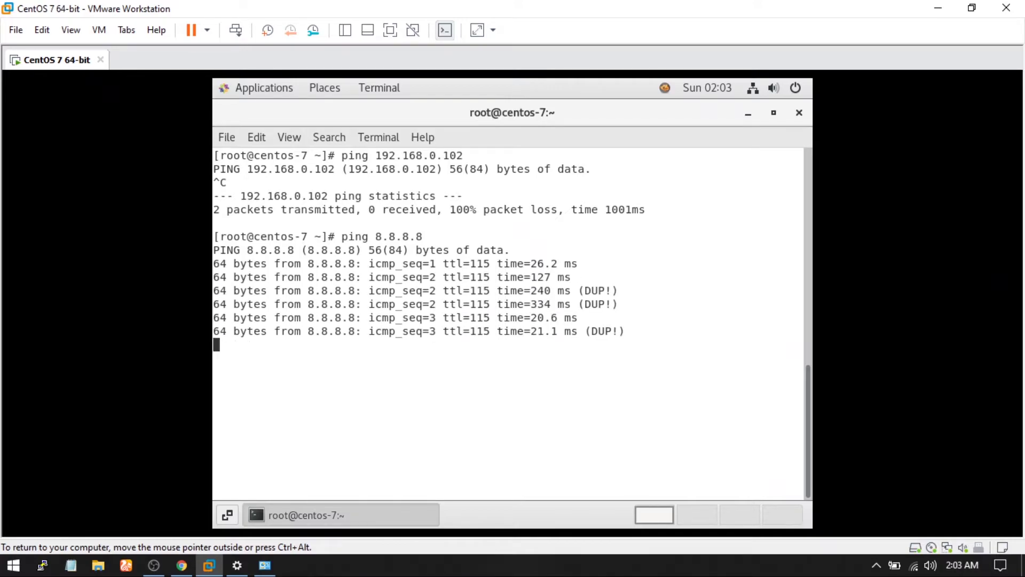
key("ctrl+c")
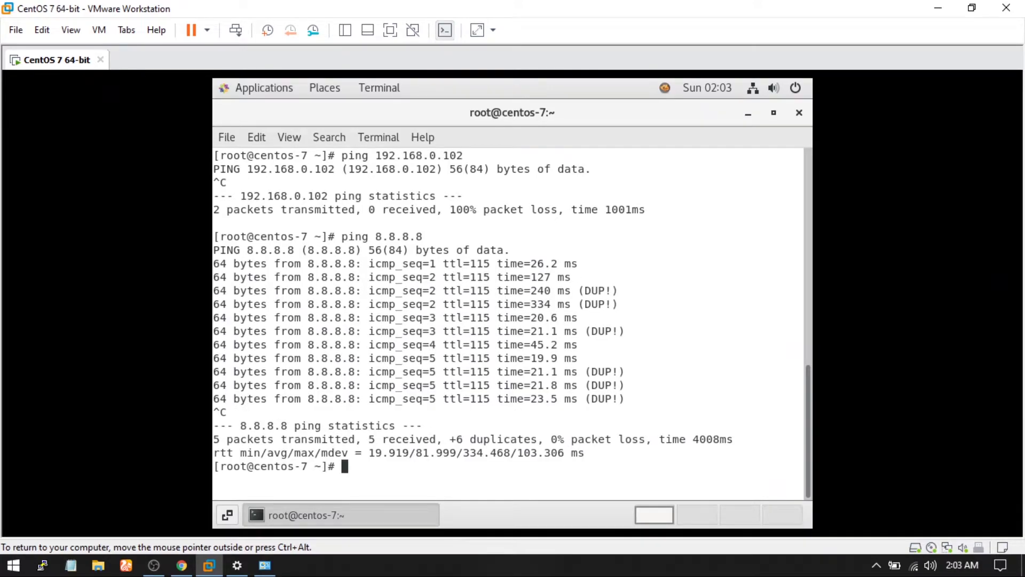
key("ctrl+l")
type("ping google.com")
key("Return")
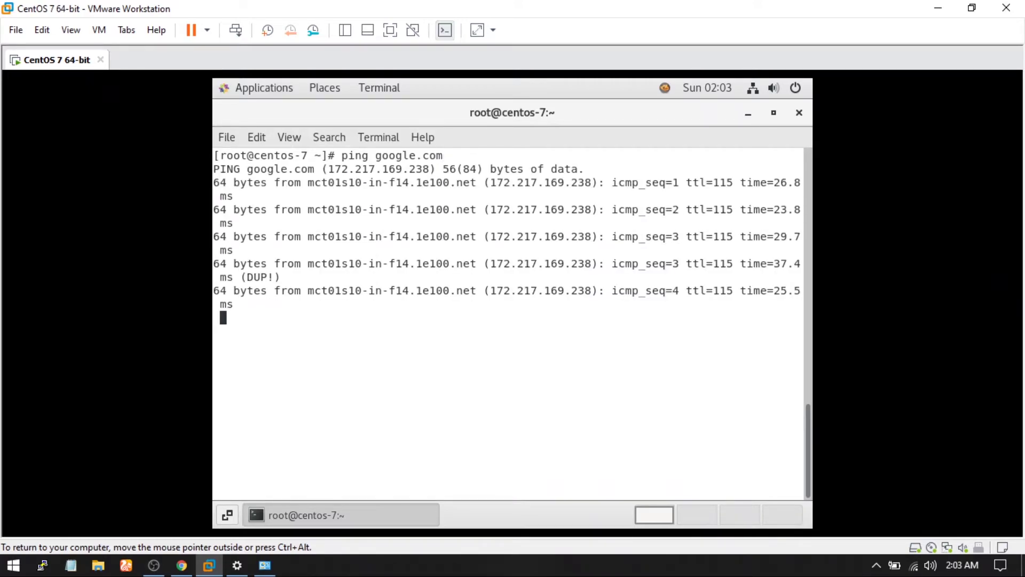
key("ctrl+c")
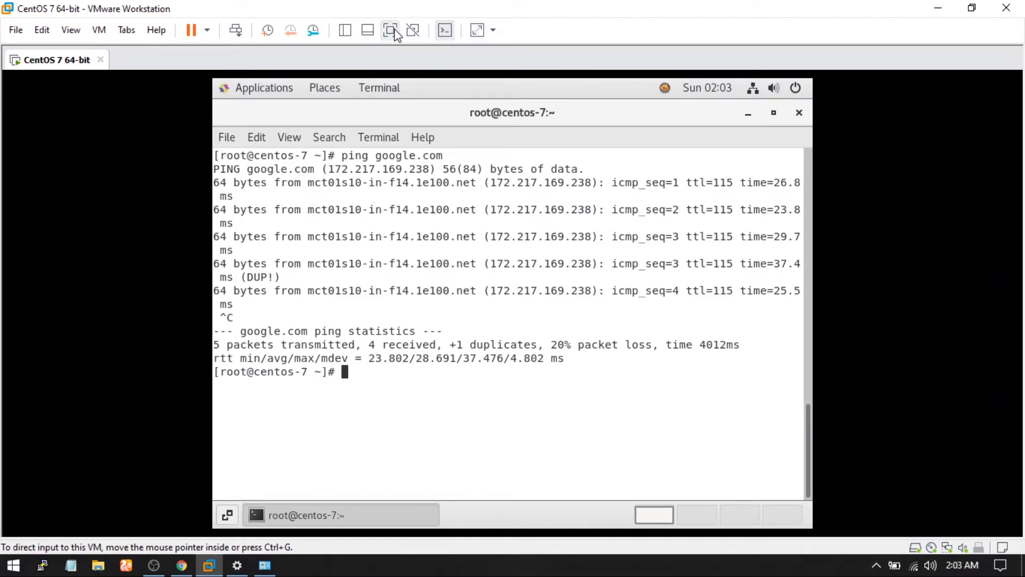
Step: Switch the CentOS VM to full screen and clear the terminal
left_click(391, 30)
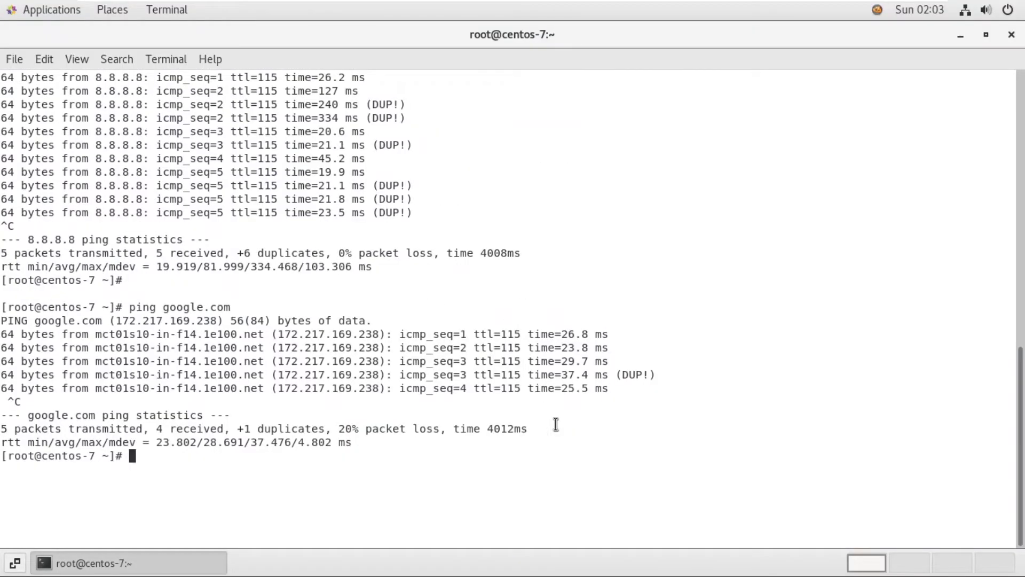
key("ctrl+l")
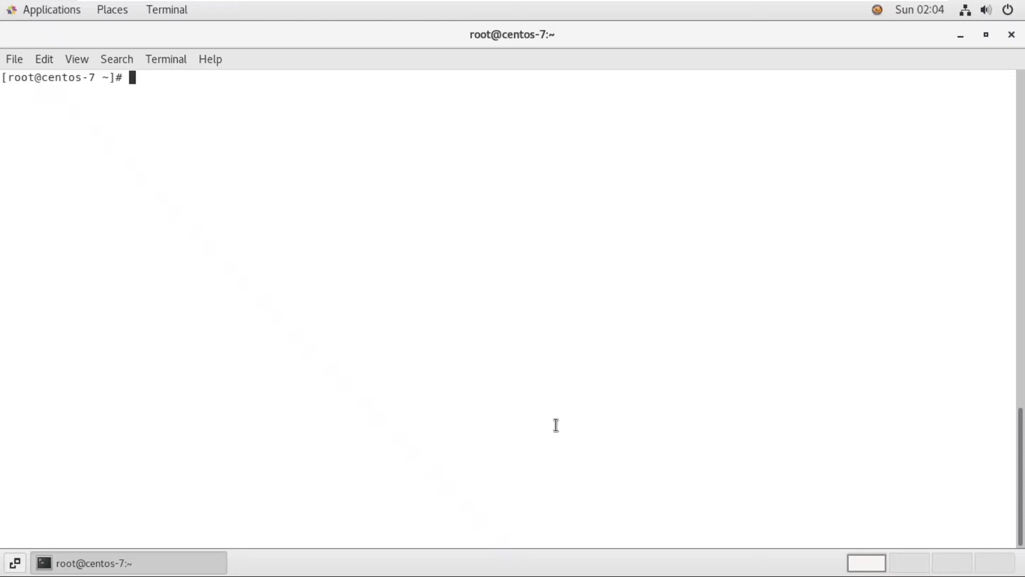
Step: Run ifconfig and select the VM's address 192.168.0.105
type("ifconfig")
key("Return")
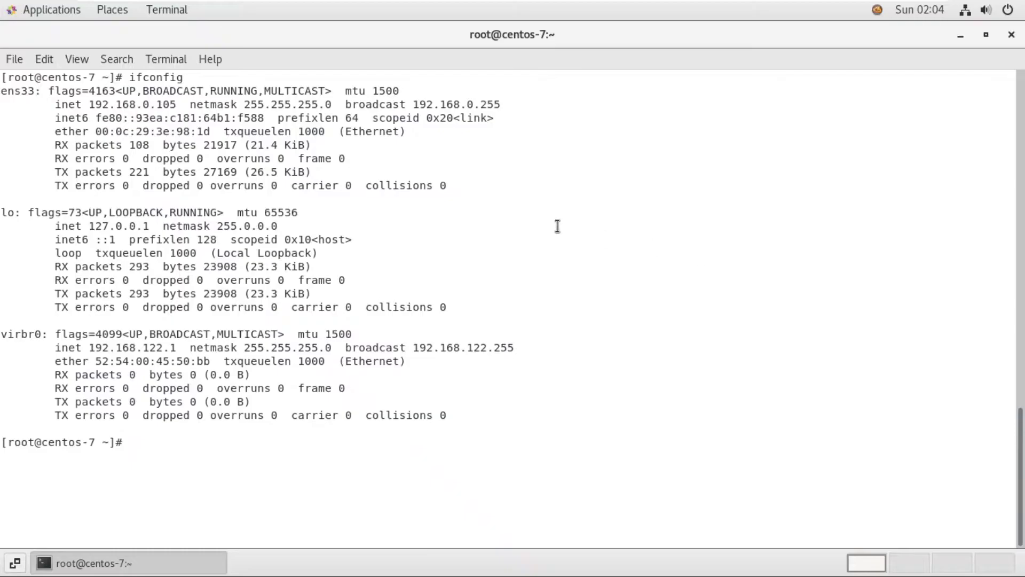
double_click(162, 105)
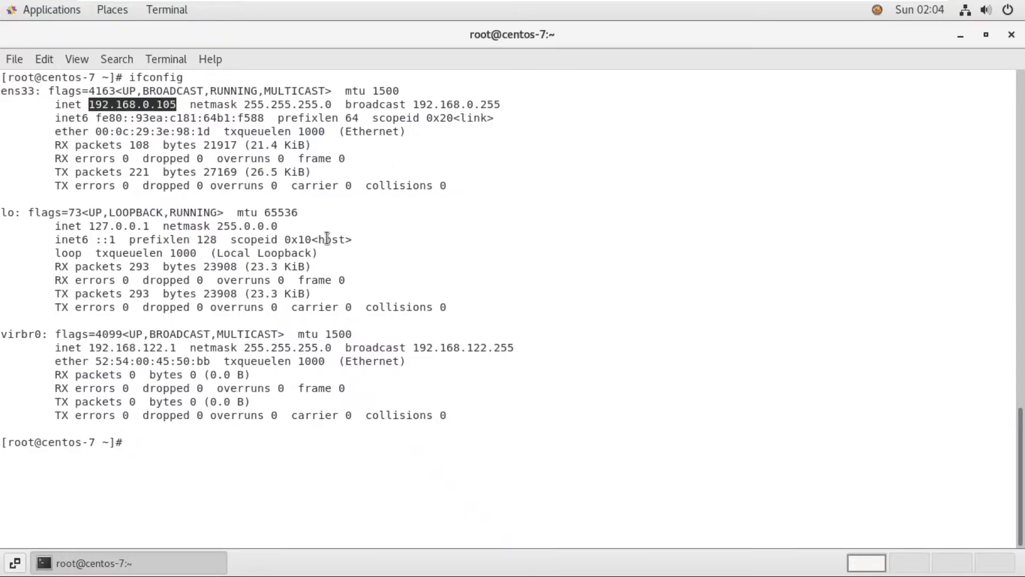
Step: Ping the Windows host at 192.168.0.102 for two replies and highlight the address
type("ping 19.")
key("BackSpace")
key("BackSpace")
key("BackSpace")
key("ctrl+shift+v")
key("BackSpace")
type("2")
key("Return")
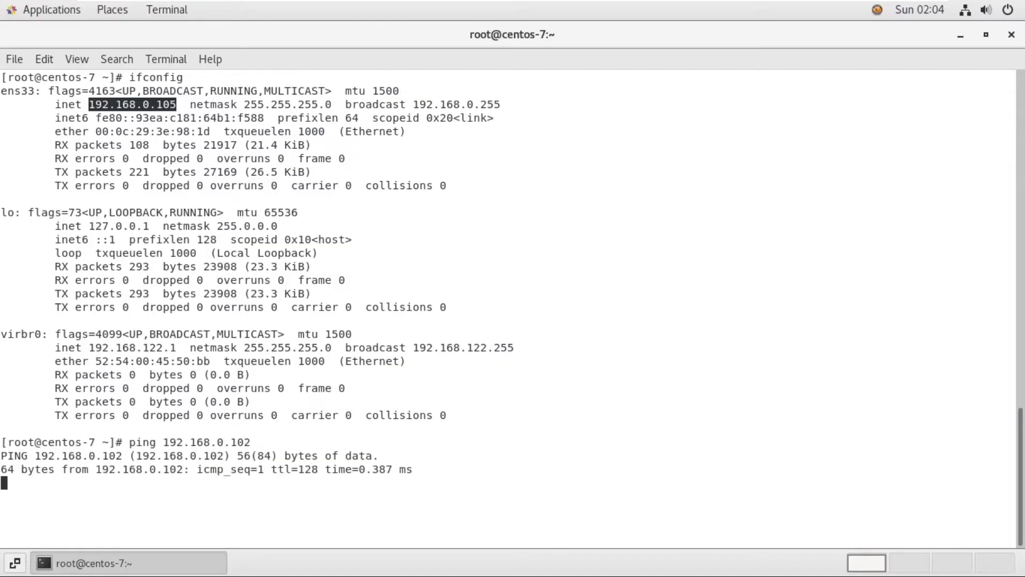
key("ctrl+c")
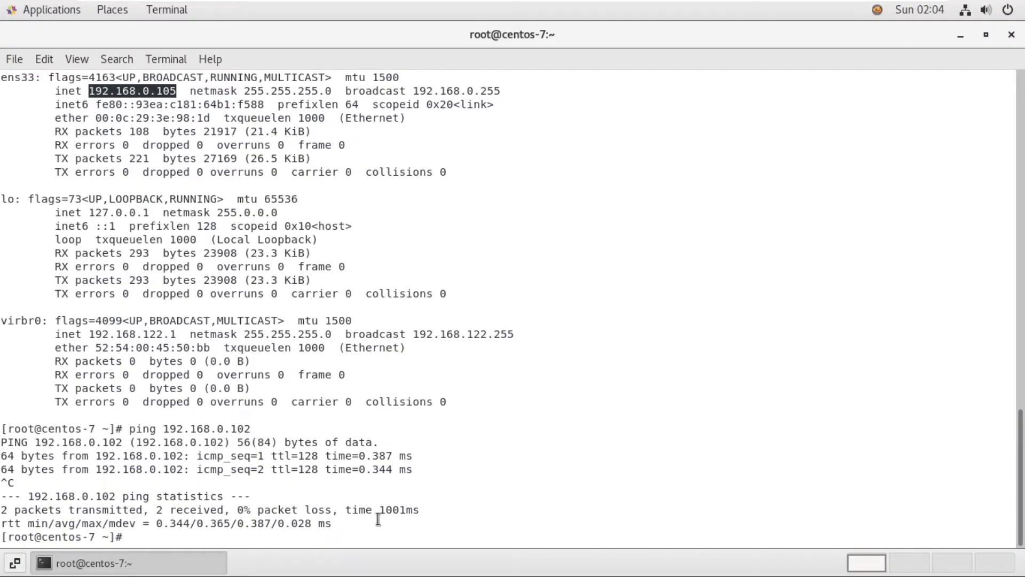
double_click(239, 428)
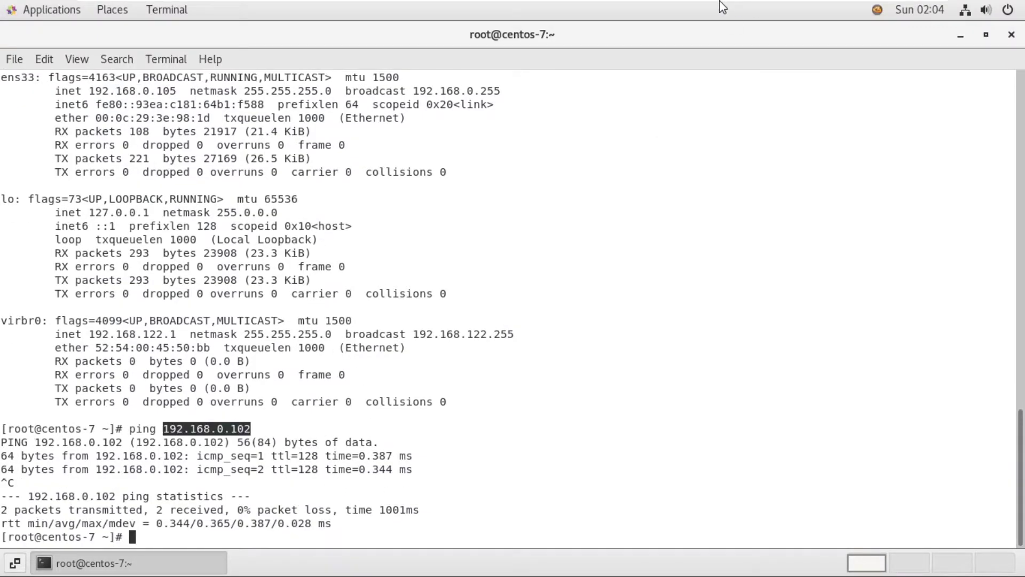
Step: Minimise the VM and launch a Windows Command Prompt with Win+R
mouse_move(811, 6)
left_click(891, 11)
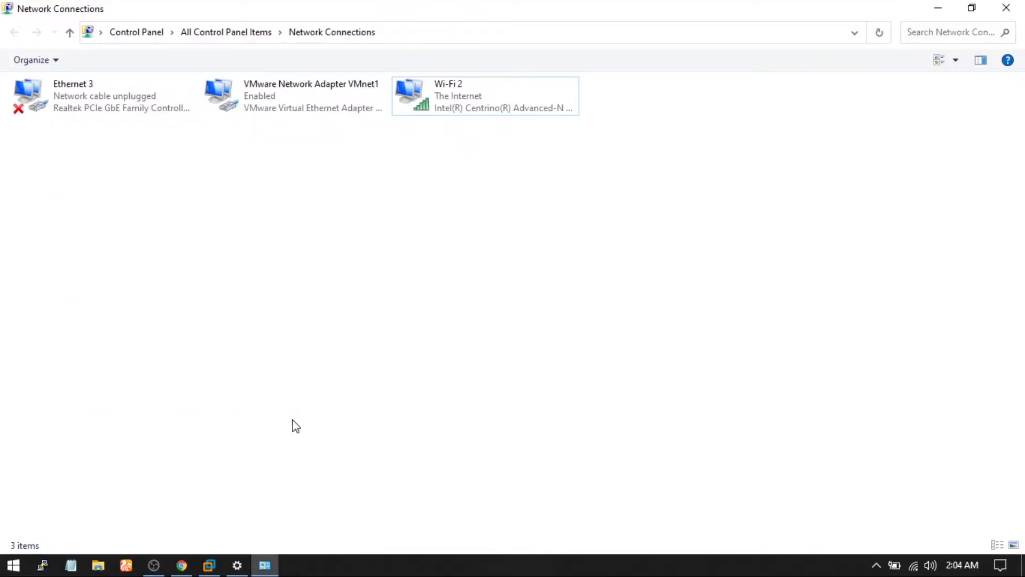
mouse_move(246, 564)
key("super+r")
key("Return")
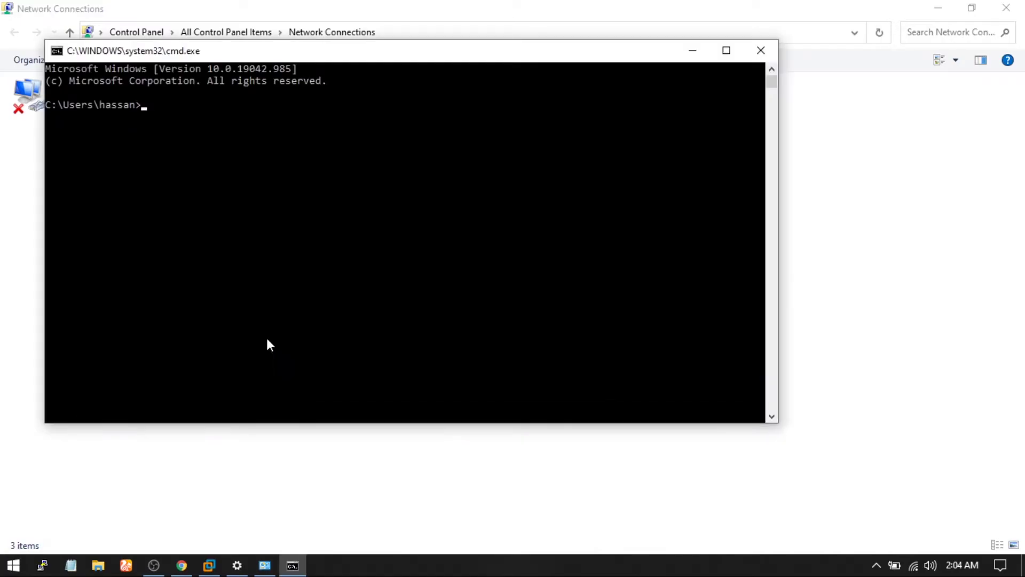
Step: Ping the VM at 192.168.0.105 from the host, then close the console
type("ping 192.168.0.10")
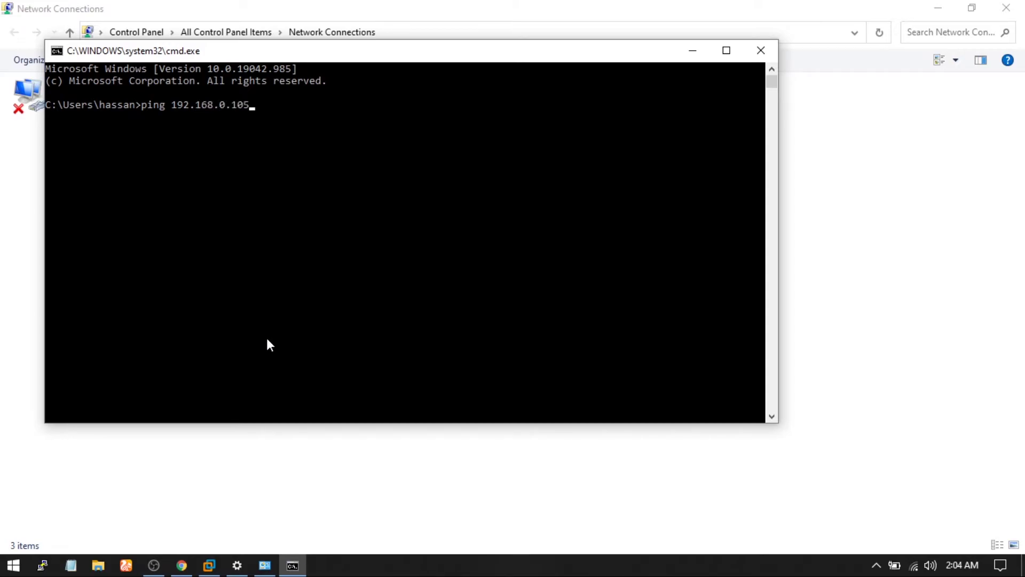
type("5")
key("Return")
key("ctrl+c")
key("ctrl+d")
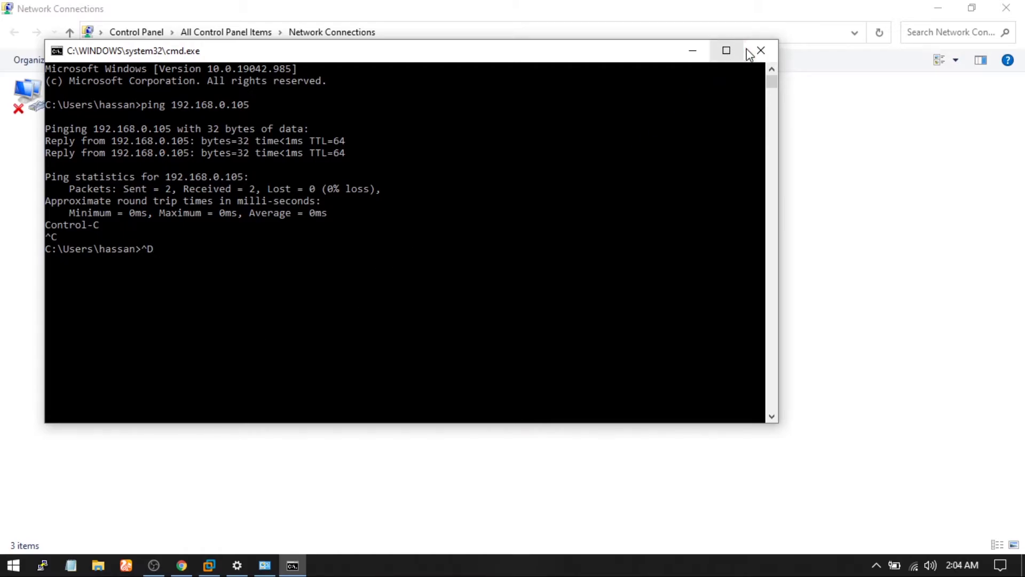
left_click(761, 51)
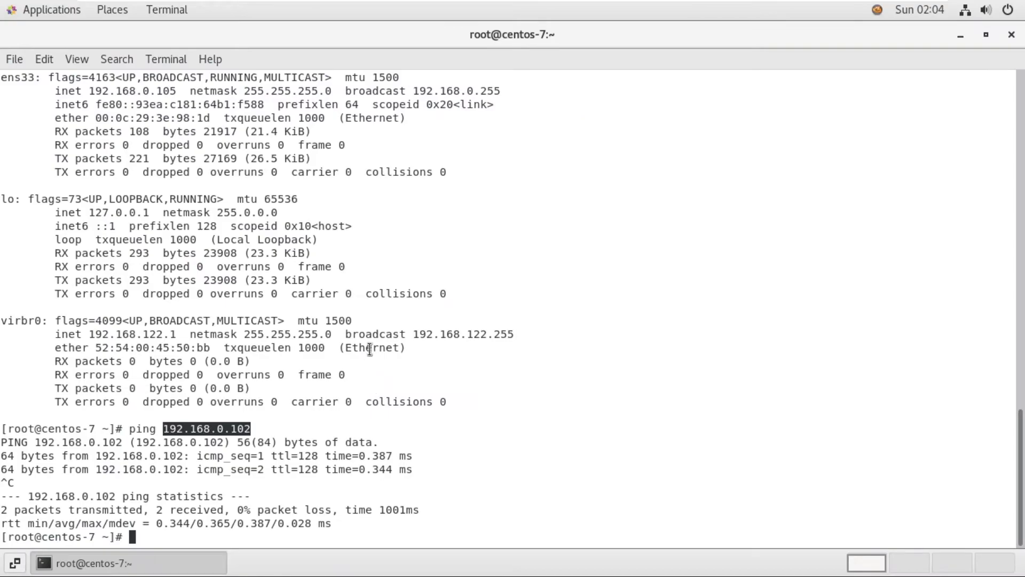
Step: Clear the terminal, run date, and highlight the Sun May 16 02:05:10 PKT 2021 output
key("ctrl+l")
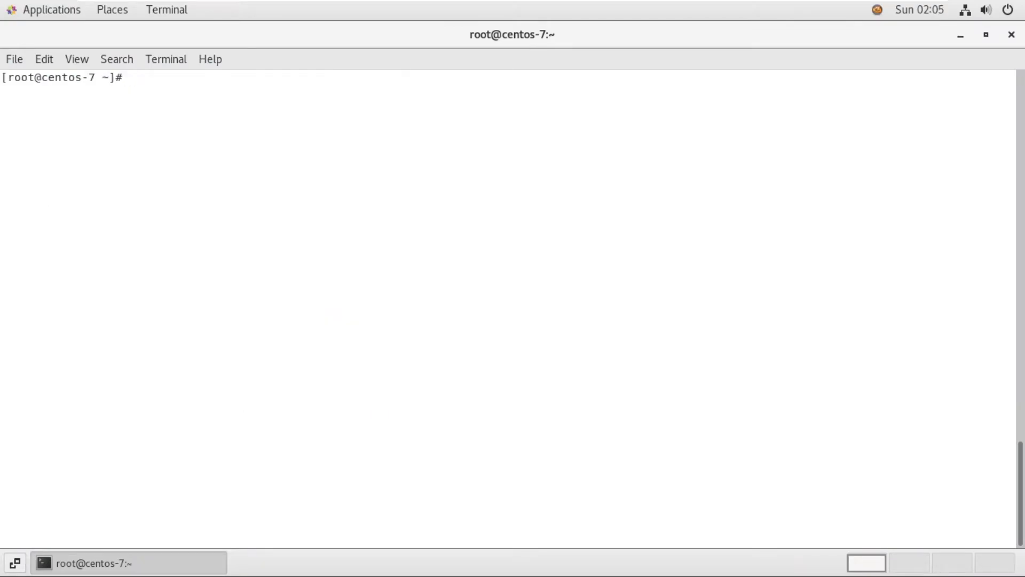
type("date")
key("Return")
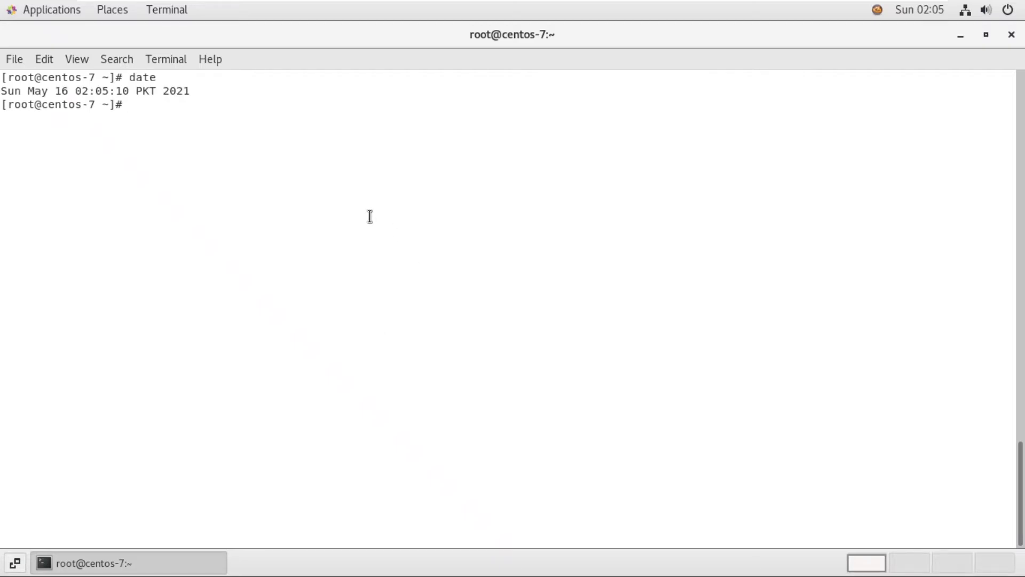
triple_click(2, 81)
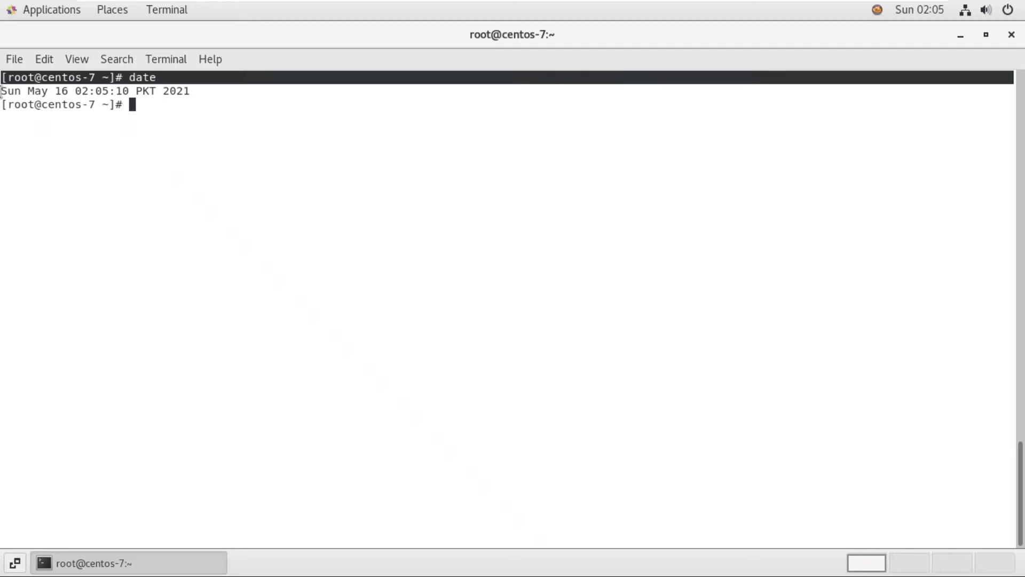
left_click(43, 92)
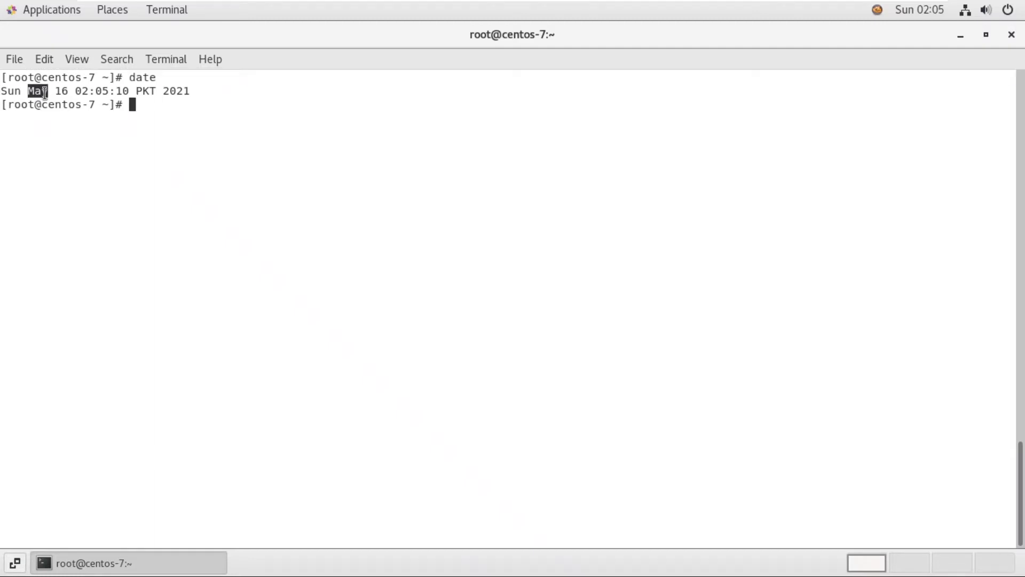
triple_click(42, 92)
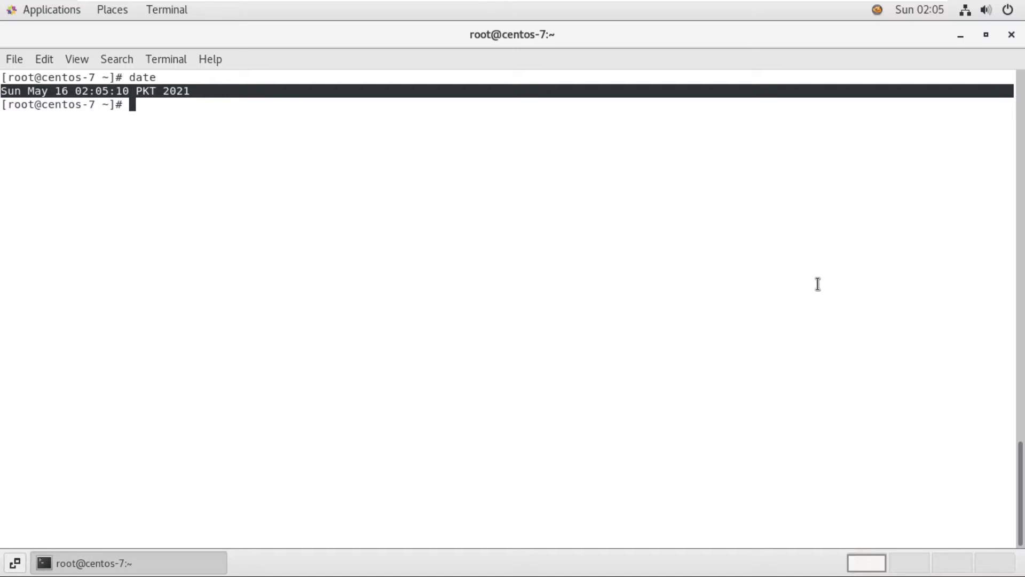
left_click(552, 242)
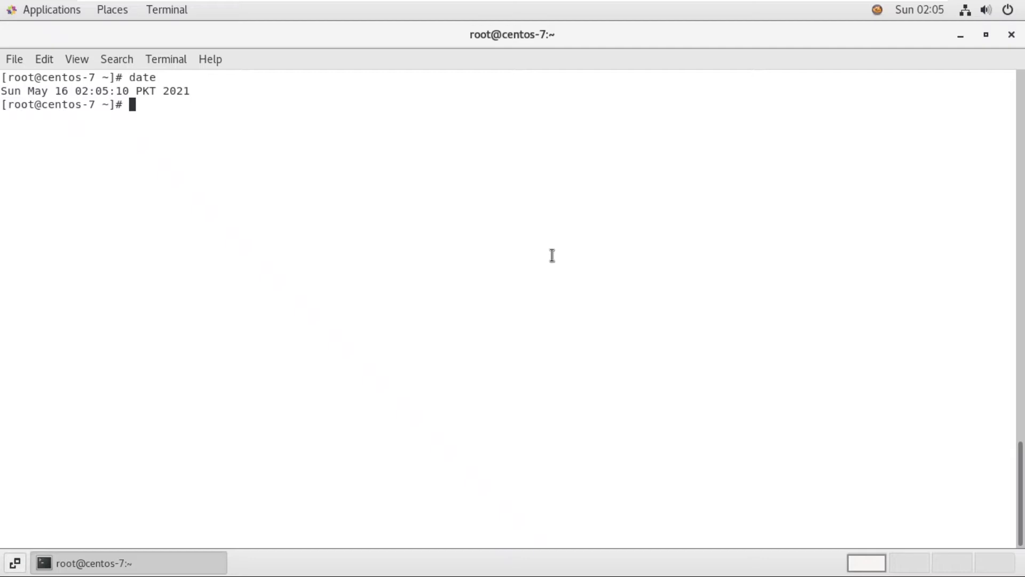
type("clear")
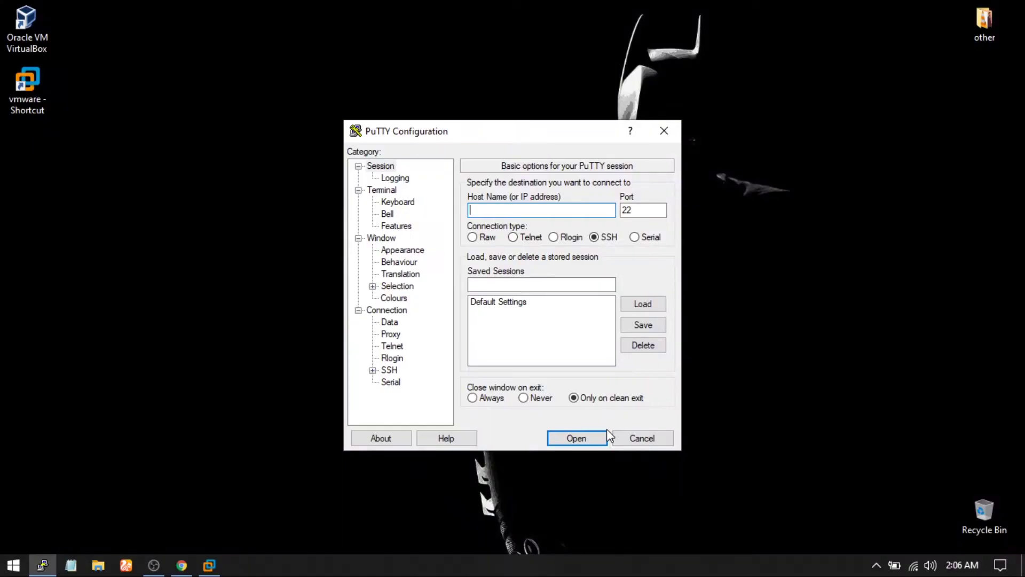
Step: Close the PuTTY dialog and search Google for 'download putty for windows 10'
left_click(634, 435)
mouse_move(187, 567)
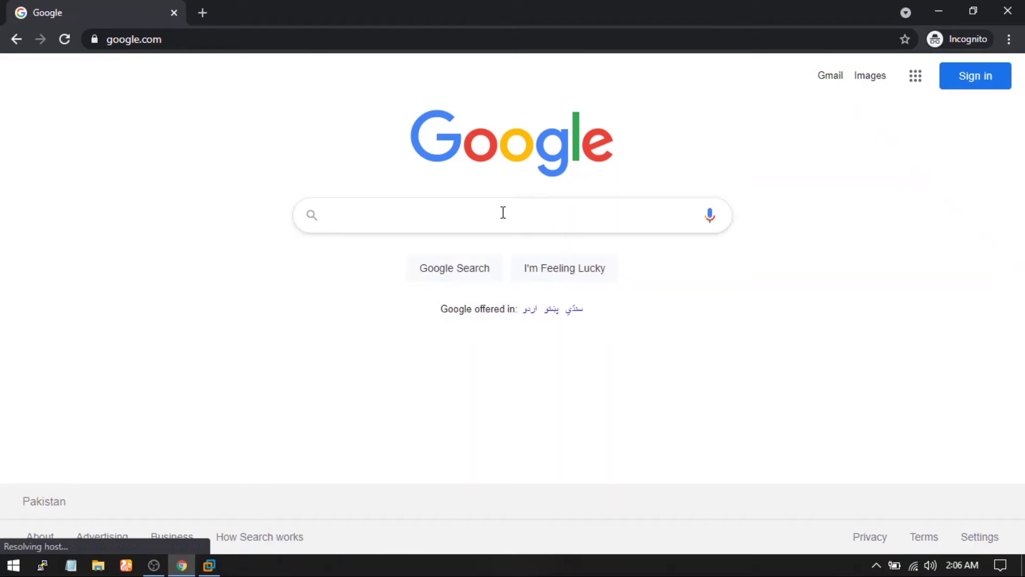
left_click(503, 213)
type("down")
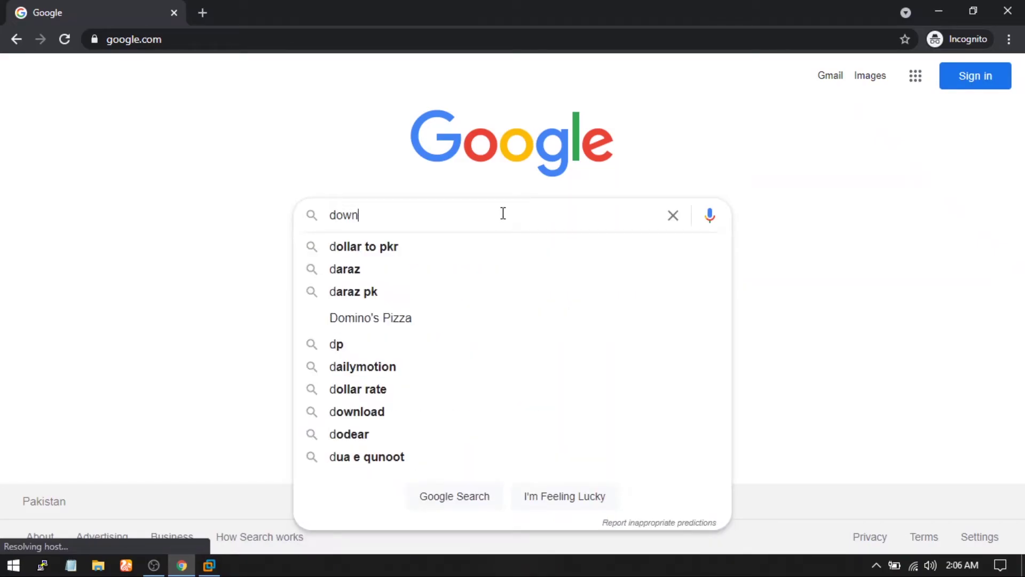
type("load ")
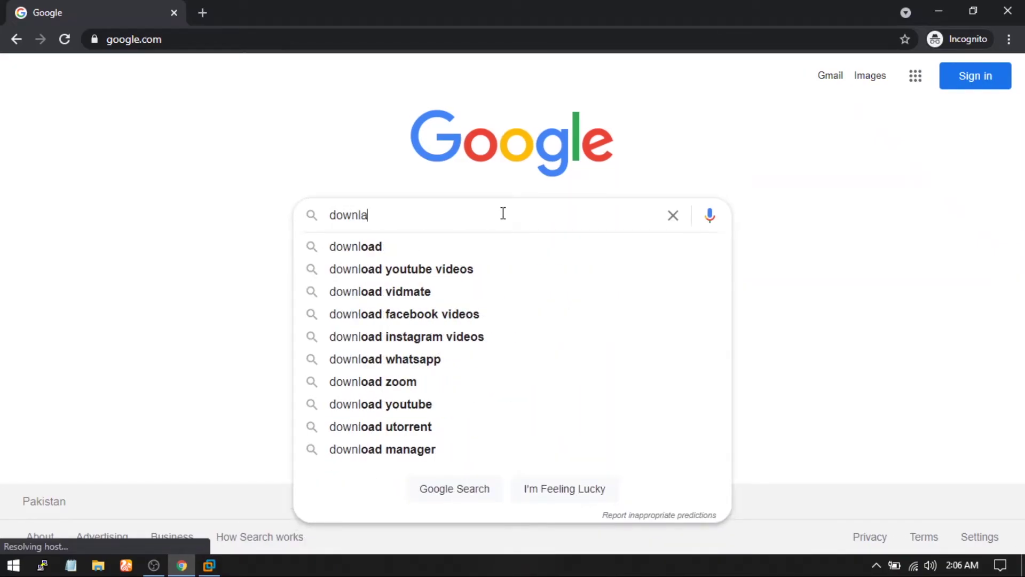
type("putt")
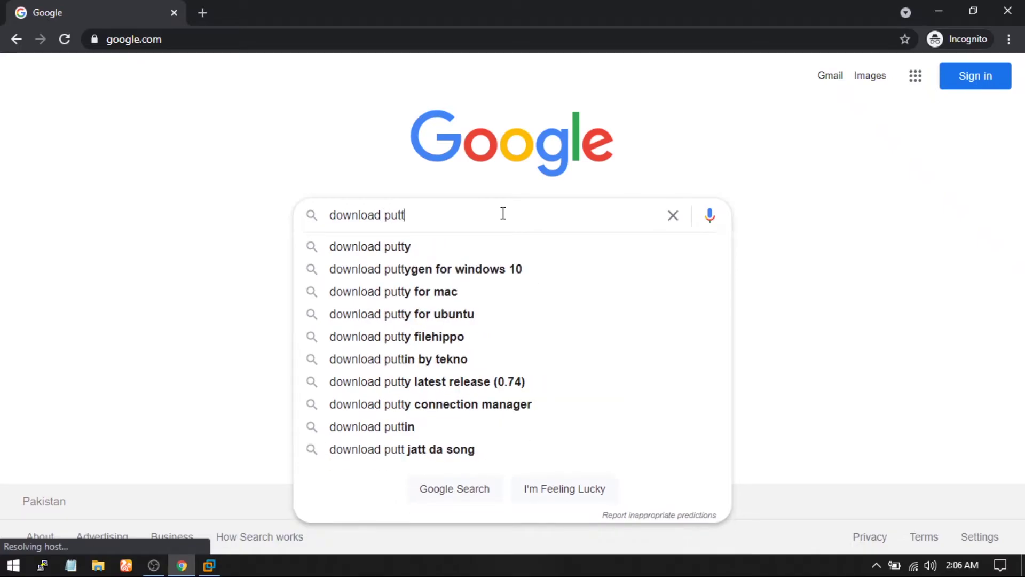
type("y for")
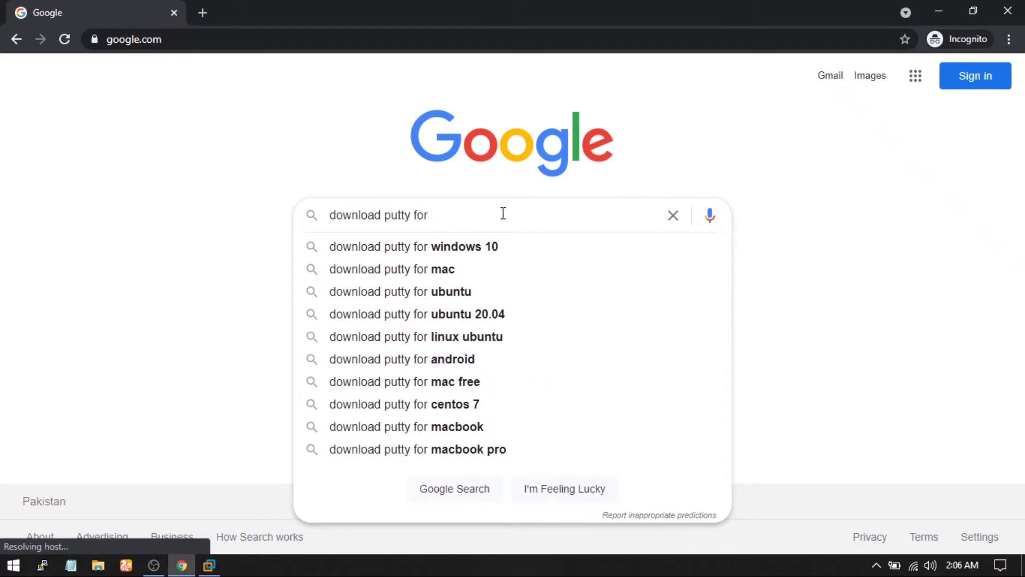
key("Down")
key("Return")
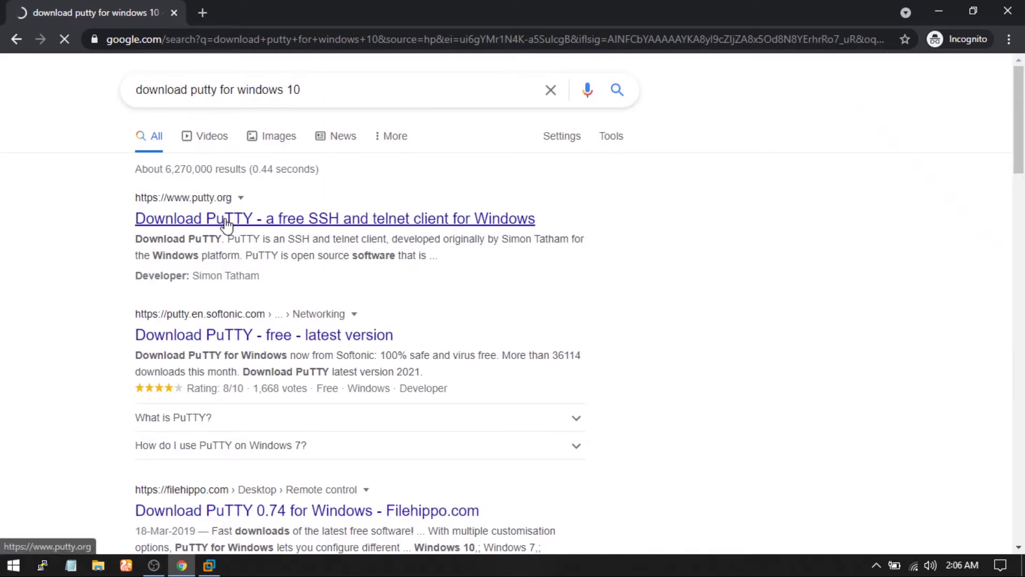
Step: Open the putty.org Download PuTTY result and look over the page
left_click(230, 220)
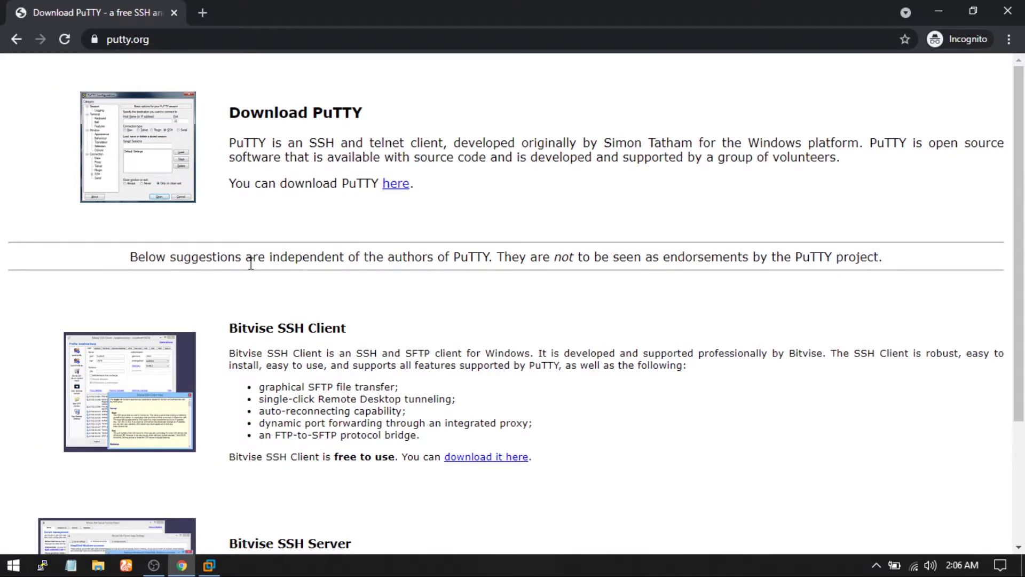
scroll(307, 281, "down", 3)
scroll(307, 281, "up", 3)
Step: Download the 64-bit PuTTY 0.75 installer and reveal it in the Downloads folder
left_click(395, 185)
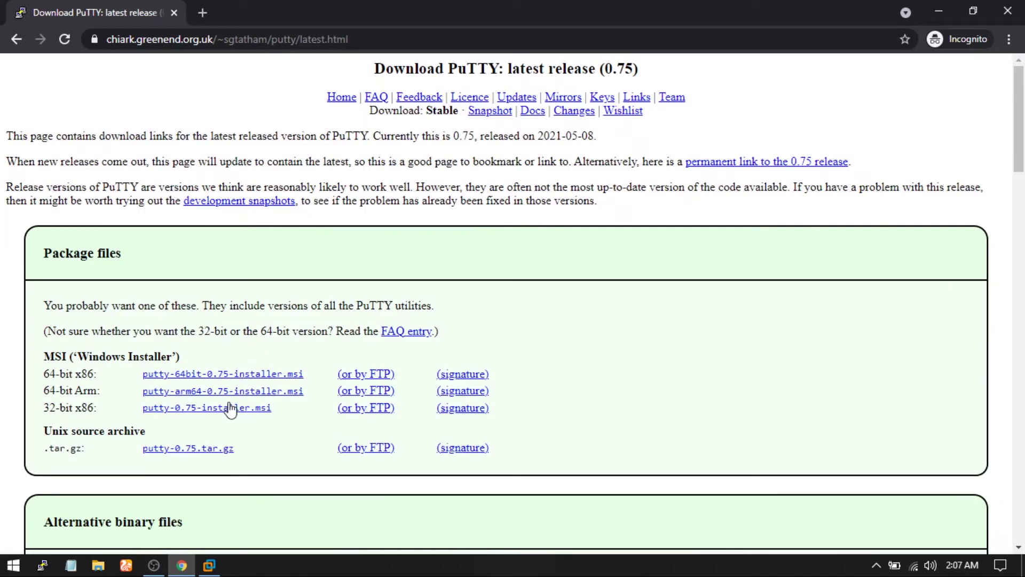
left_click(216, 374)
left_click(159, 532)
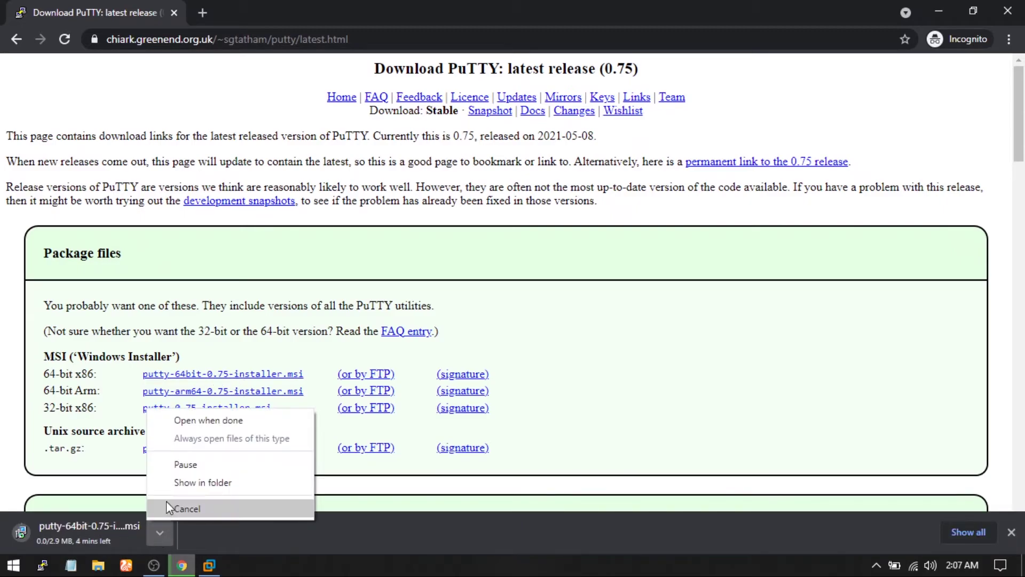
left_click(173, 482)
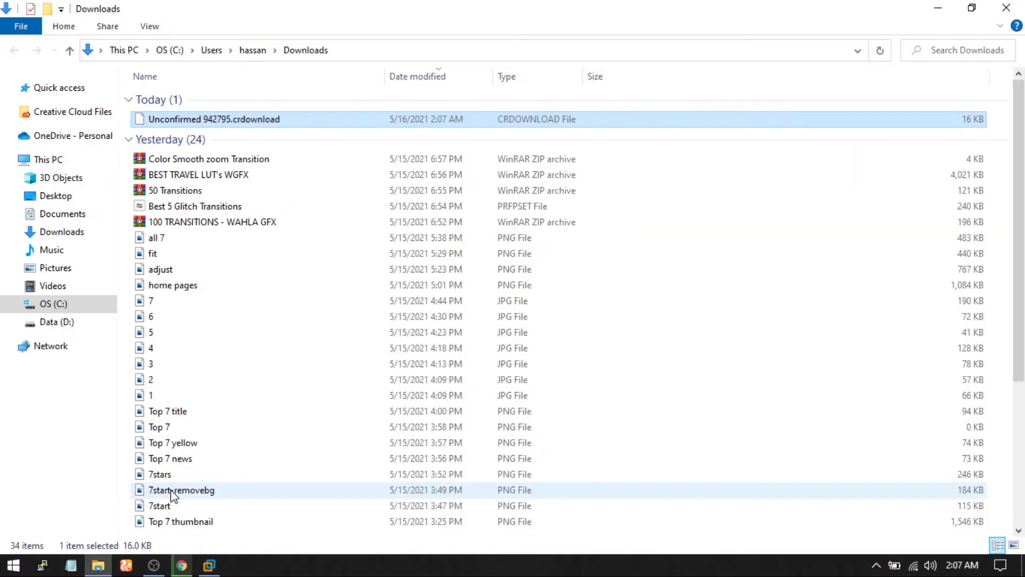
key("alt+Tab")
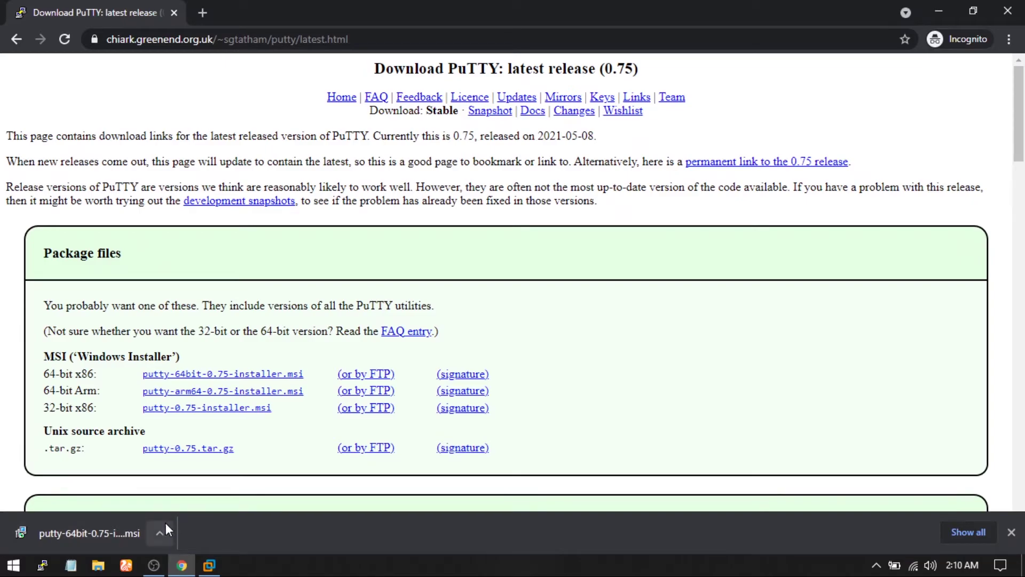
left_click(161, 527)
left_click(197, 490)
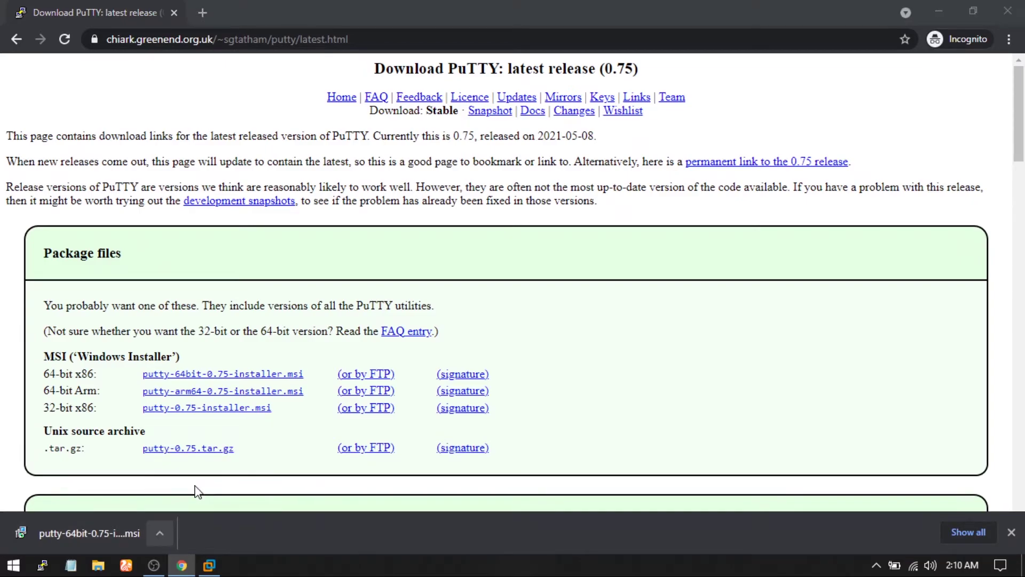
left_click(275, 353)
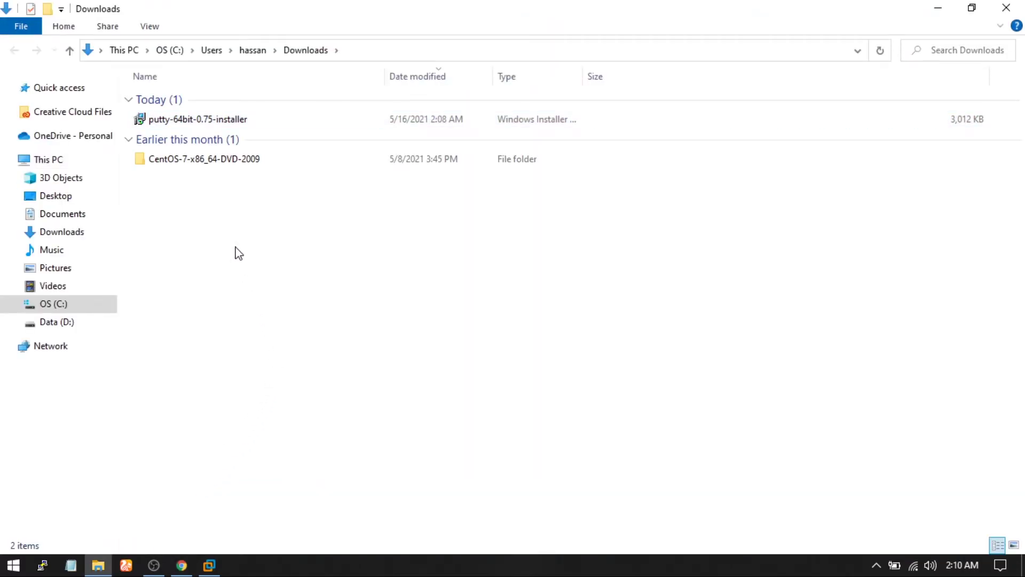
Step: Run the PuTTY 0.75 installer with defaults into C:\Program Files\PuTTY, skipping README, then refresh Downloads
double_click(169, 120)
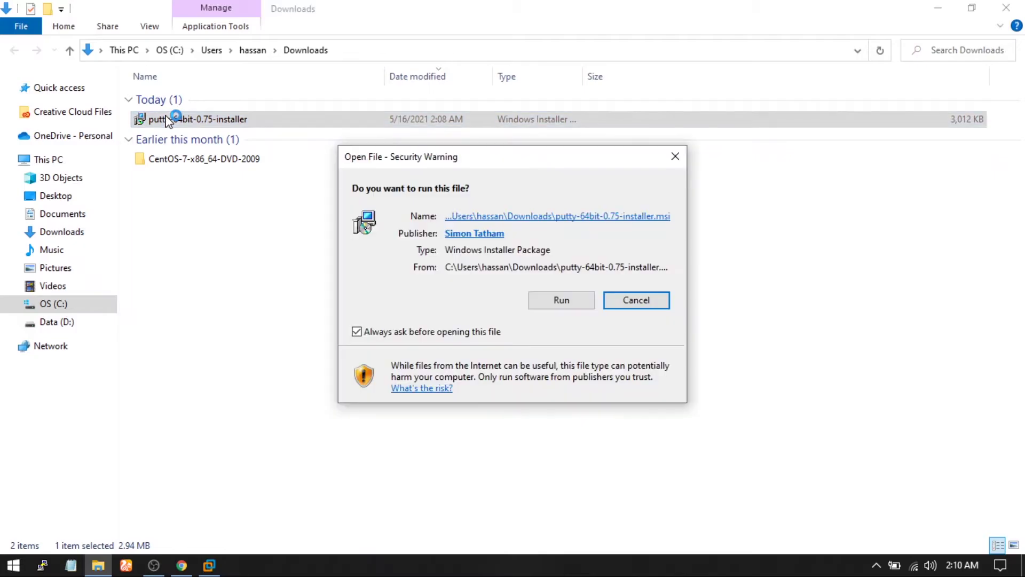
left_click(559, 301)
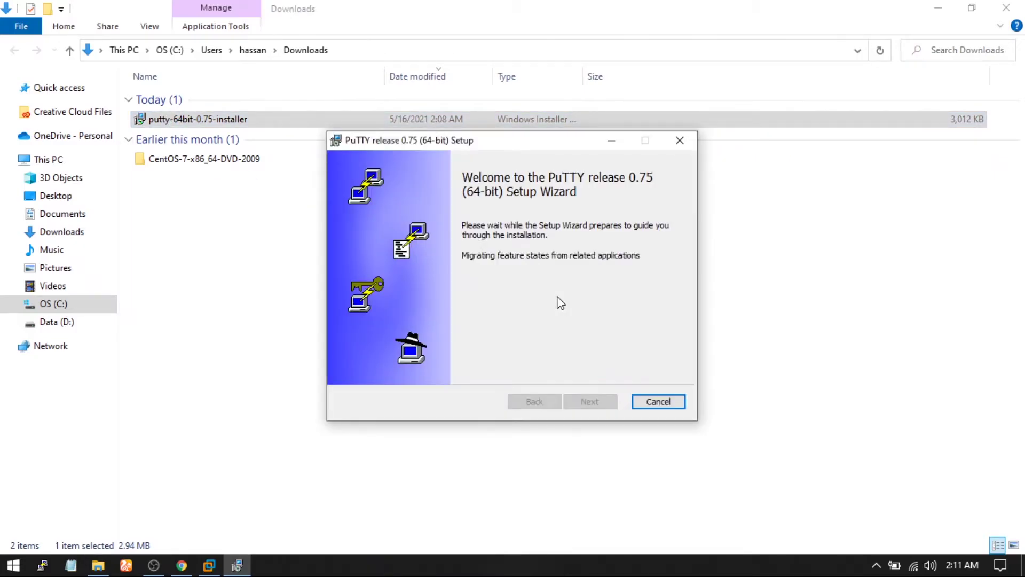
left_click(602, 402)
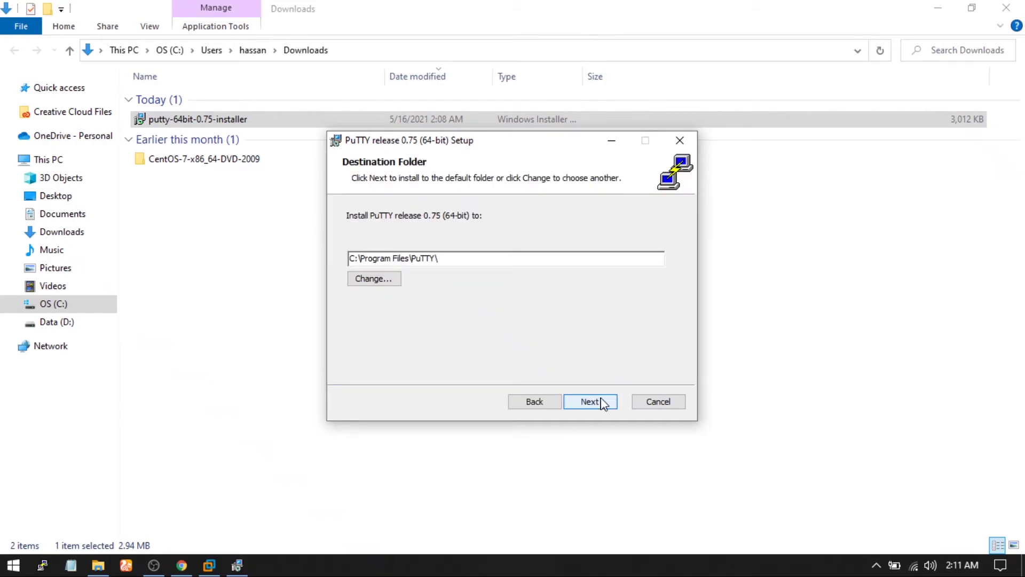
left_click(600, 400)
left_click(600, 400)
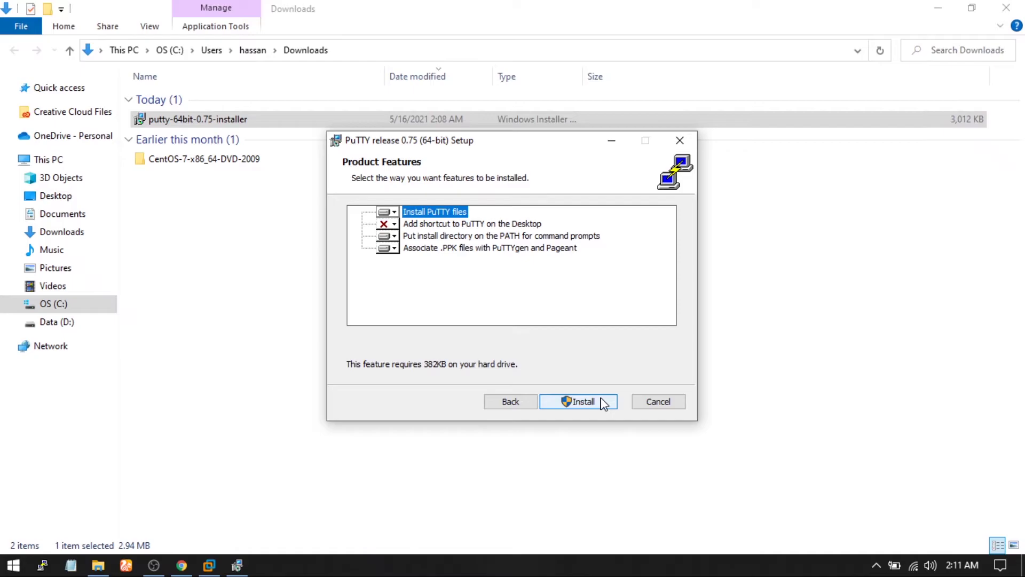
left_click(601, 402)
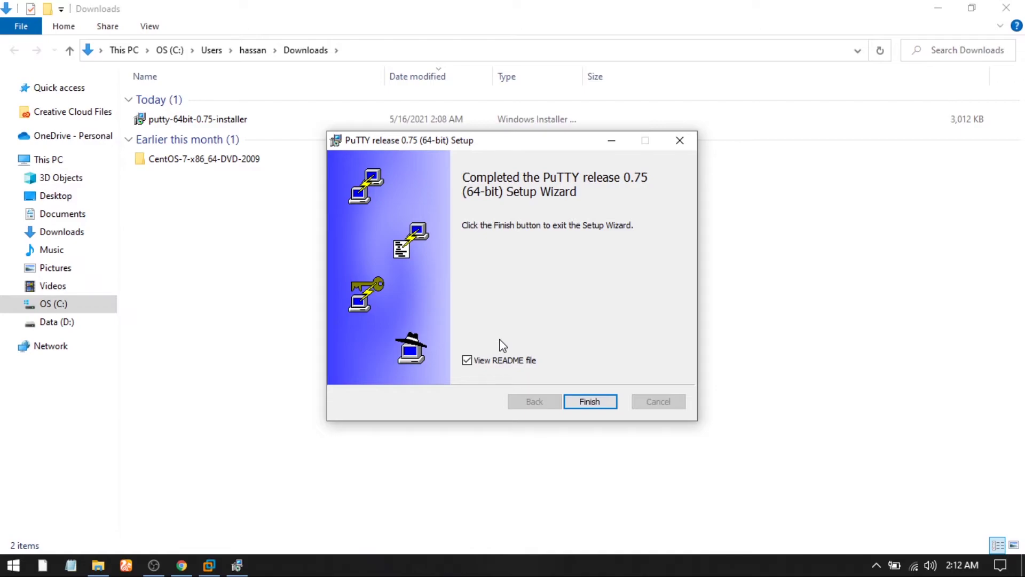
left_click(468, 361)
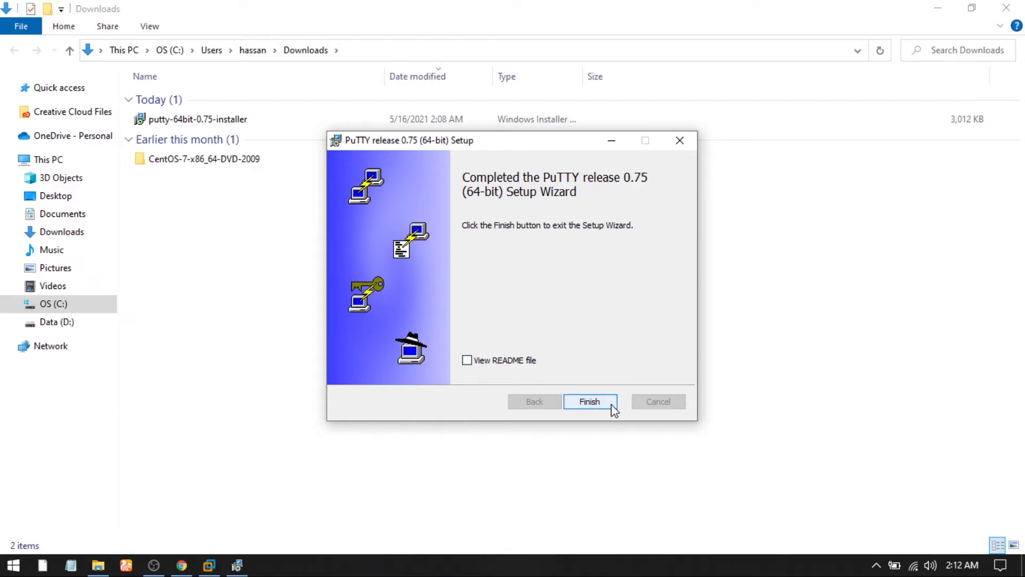
left_click(614, 406)
right_click(537, 382)
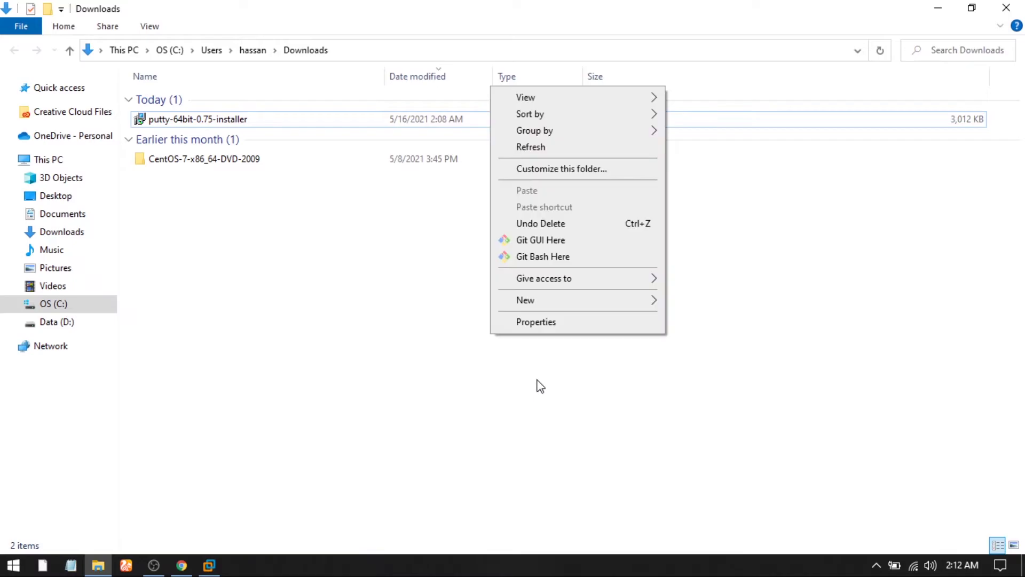
left_click(566, 148)
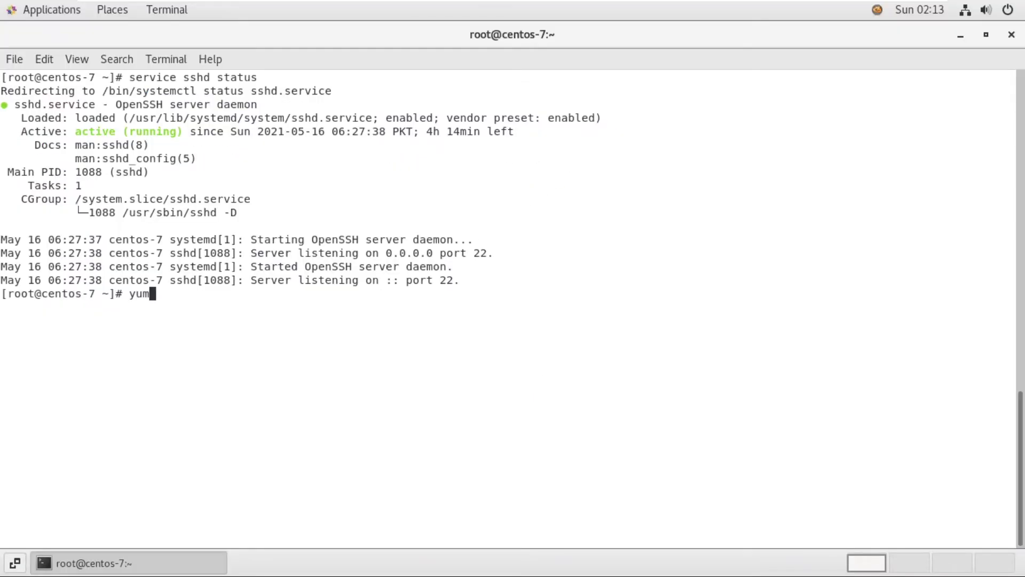
Step: Erase the yum command and trim a partially typed 'service sshd' command
key("BackSpace")
key("BackSpace")
key("BackSpace")
type("service sshd")
key("BackSpace")
key("BackSpace")
key("BackSpace")
key("BackSpace")
key("BackSpace")
key("BackSpace")
key("BackSpace")
key("BackSpace")
key("BackSpace")
key("BackSpace")
key("BackSpace")
key("BackSpace")
key("BackSpace")
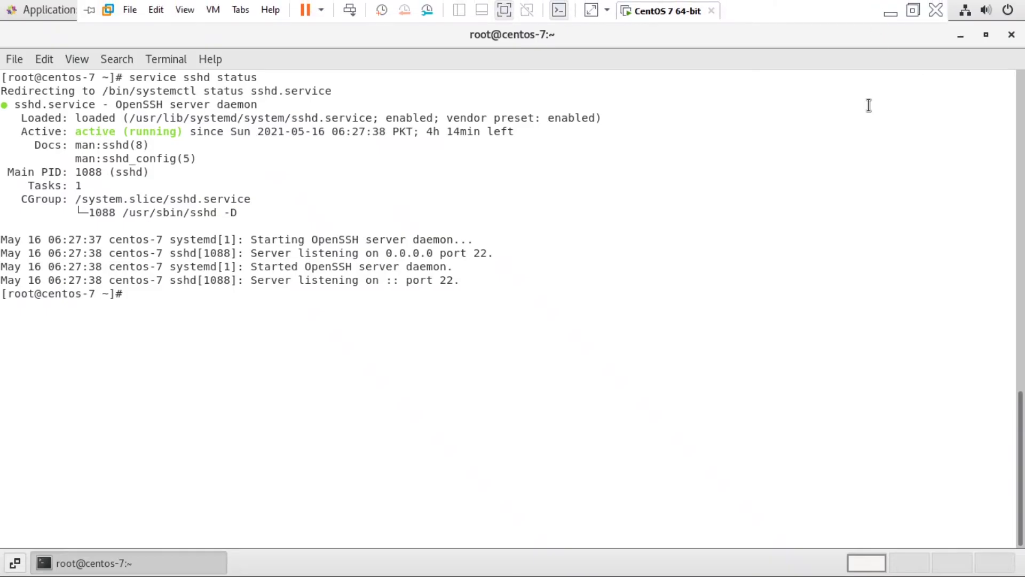
Step: Minimise the VM, refresh the Windows desktop, and minimise the VM again
left_click(891, 10)
right_click(301, 184)
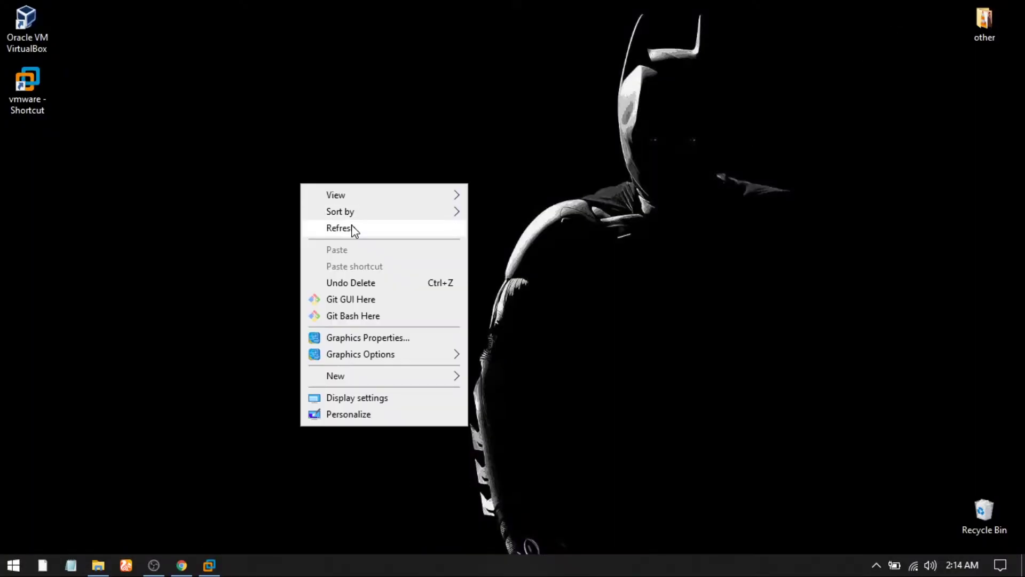
left_click(352, 230)
left_click(216, 567)
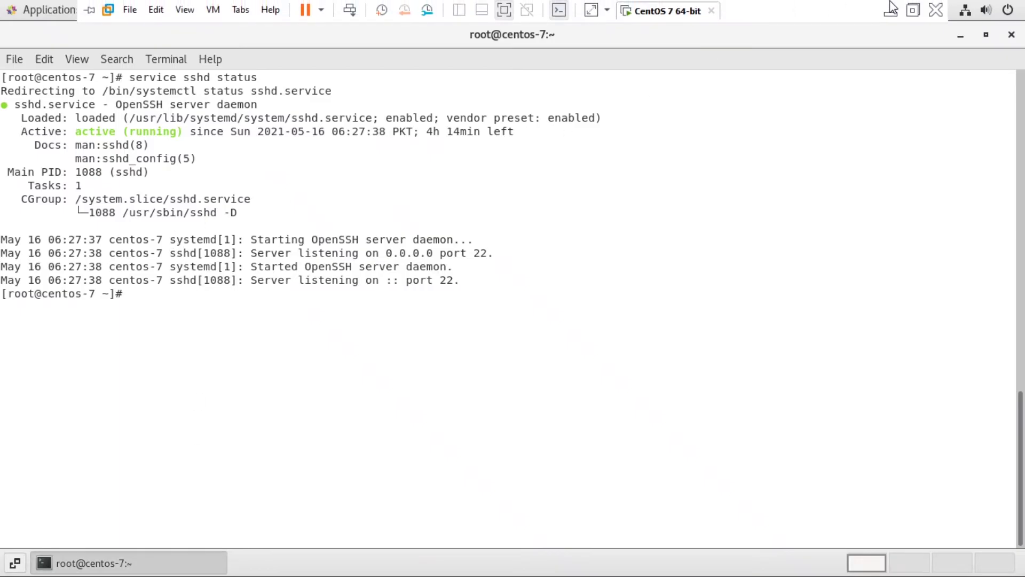
left_click(887, 8)
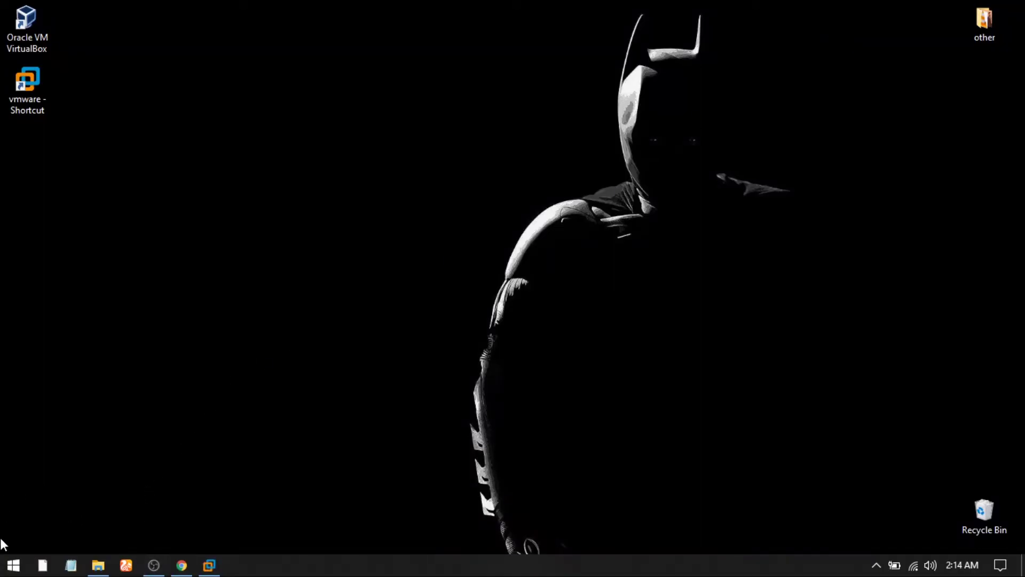
Step: Launch PuTTY and open an SSH connection to 192.168.0.105
left_click(8, 560)
type("p")
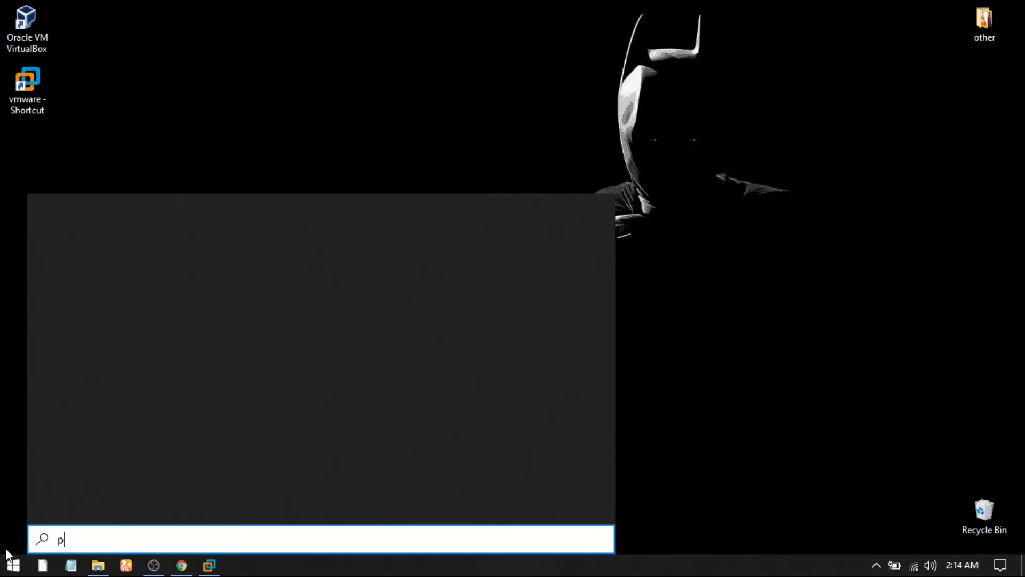
type("utt")
key("Return")
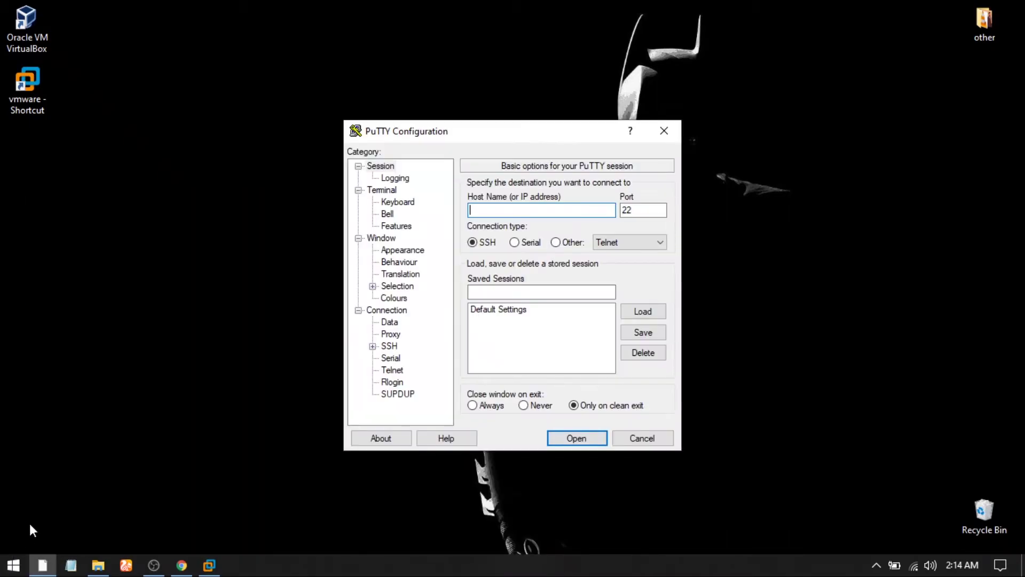
left_click(511, 208)
type("192.1683")
key("Return")
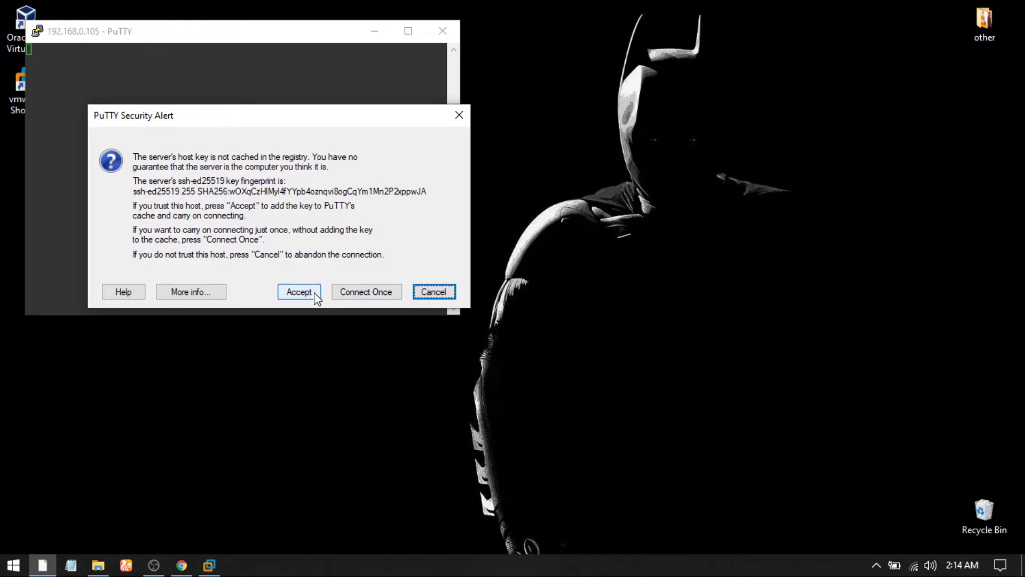
Step: Log in as root, maximise the PuTTY window and clear the terminal
type("root")
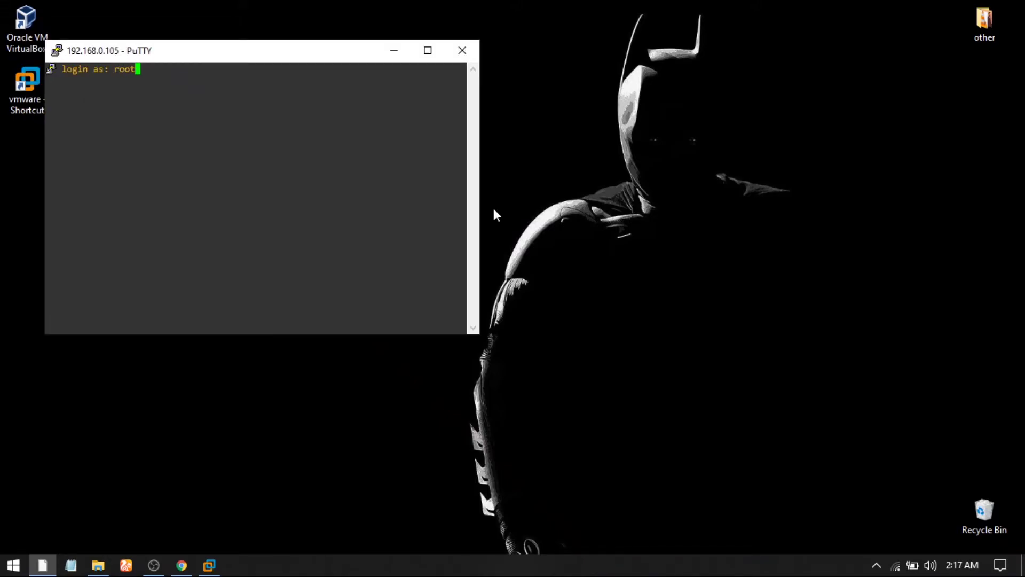
key("Return")
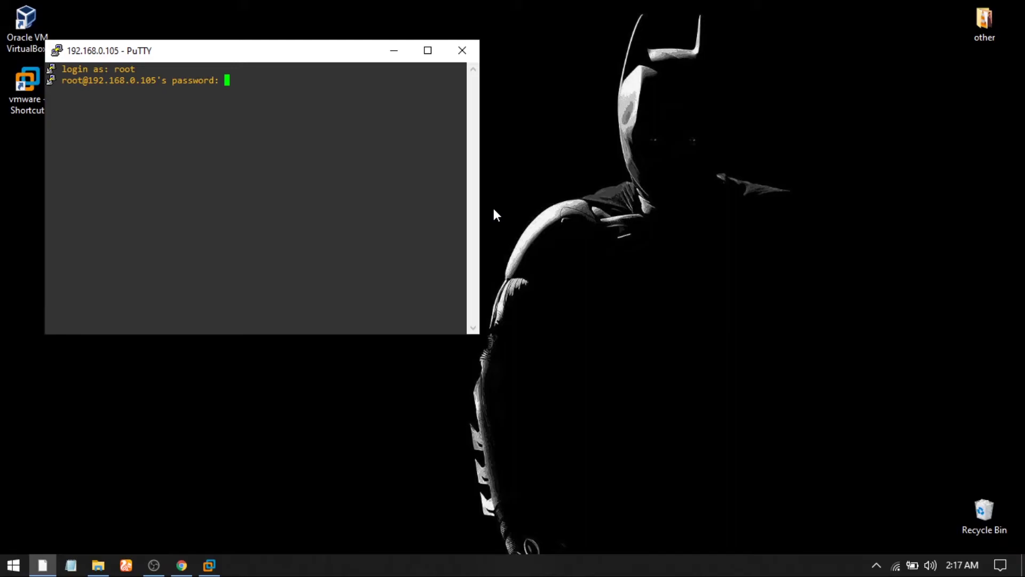
key("Return")
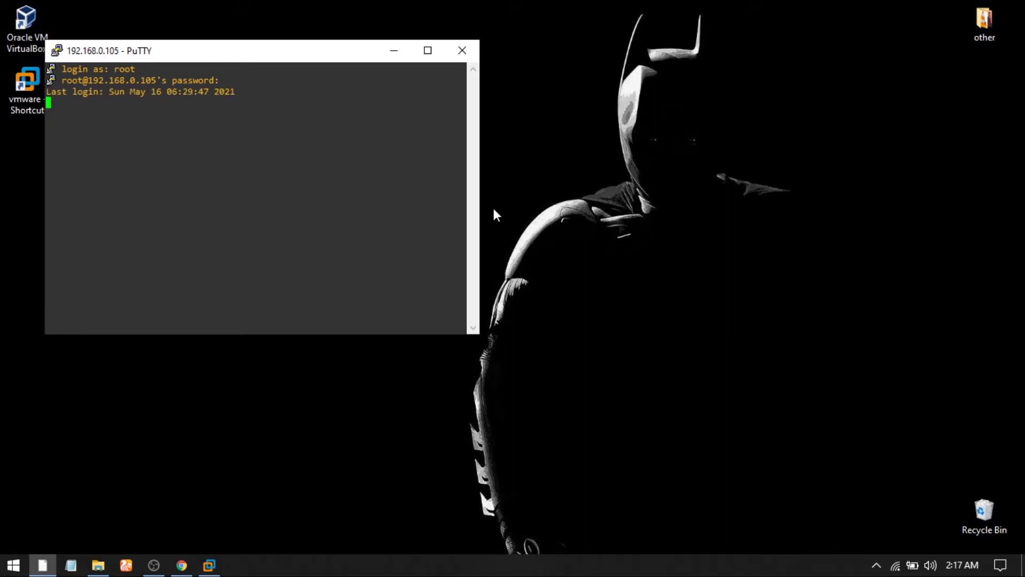
left_click(431, 56)
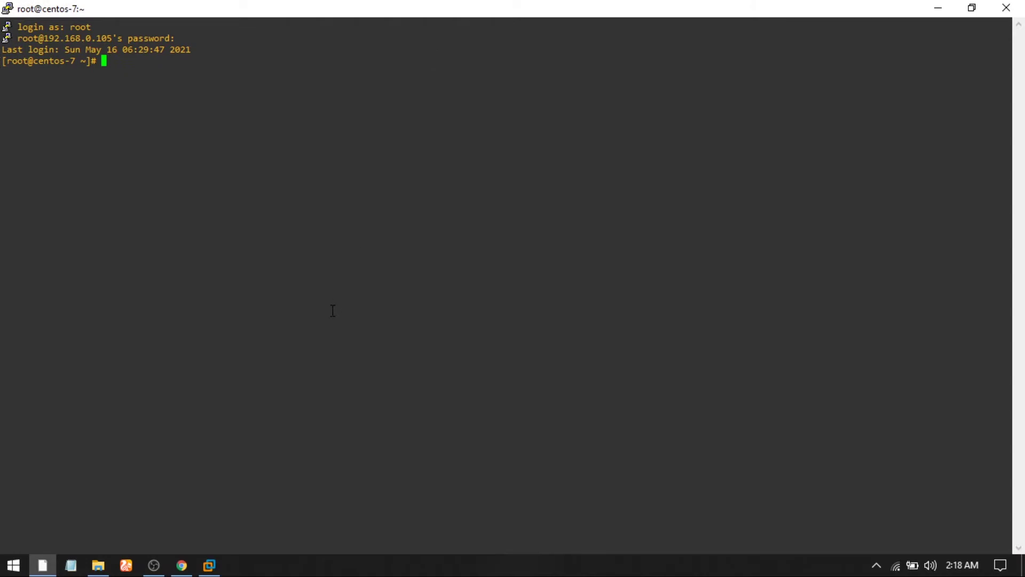
type("clear")
key("Return")
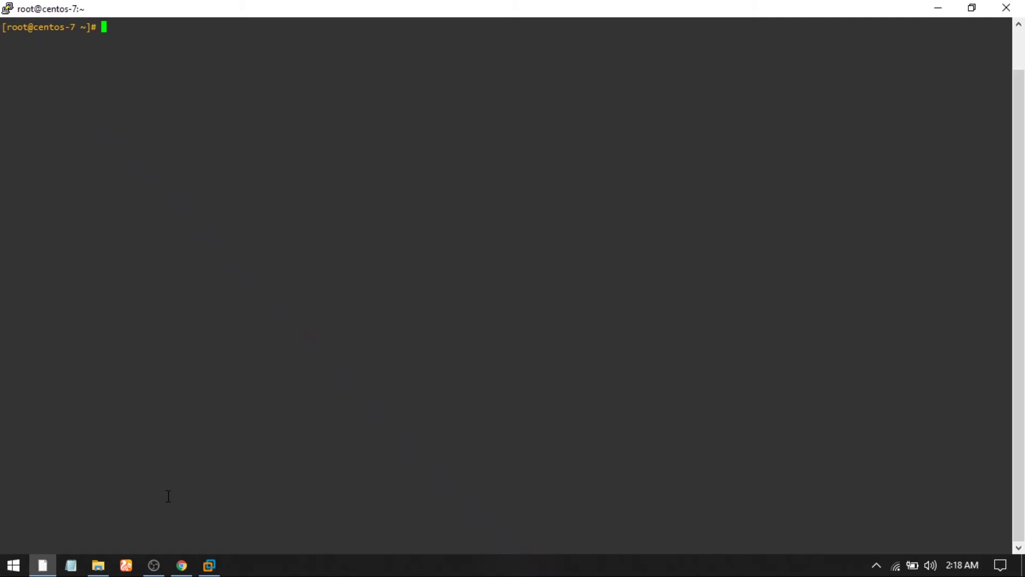
left_click(209, 564)
Step: Clear the guest terminal and run 'service sshd status' to check sshd
type("sadas")
key("BackSpace")
key("BackSpace")
key("BackSpace")
key("BackSpace")
key("BackSpace")
type("clear")
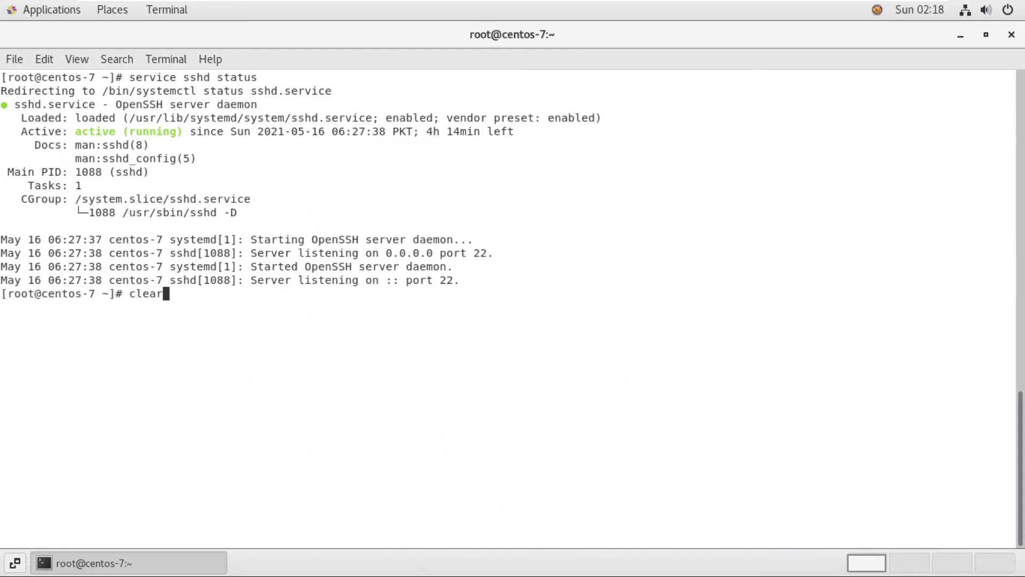
key("Return")
type("service sshd status")
key("Return")
Step: Stop sshd with 'service sshd stop', then refresh the Windows desktop
key("Up")
key("BackSpace")
key("BackSpace")
key("BackSpace")
key("BackSpace")
type("op")
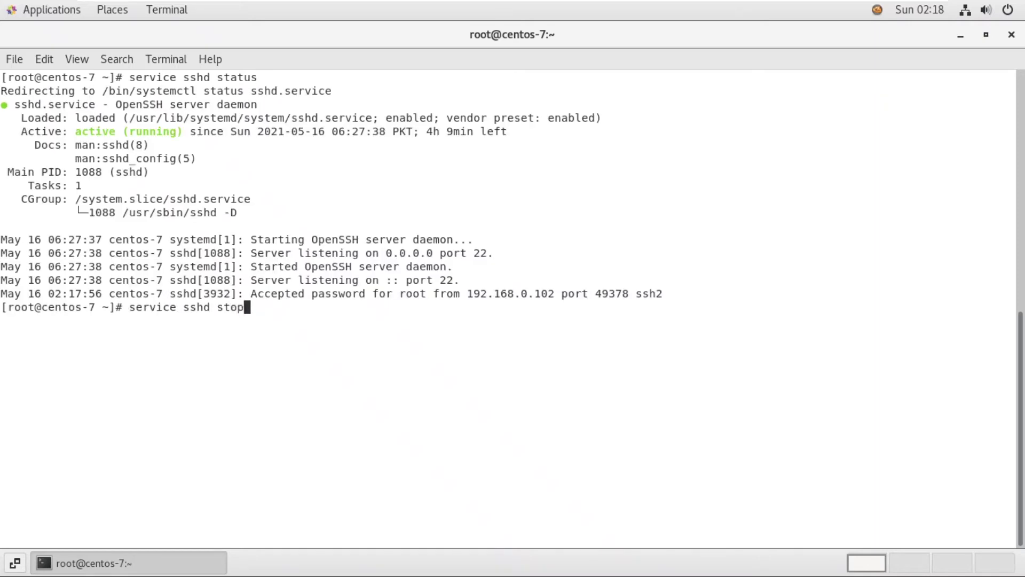
key("Return")
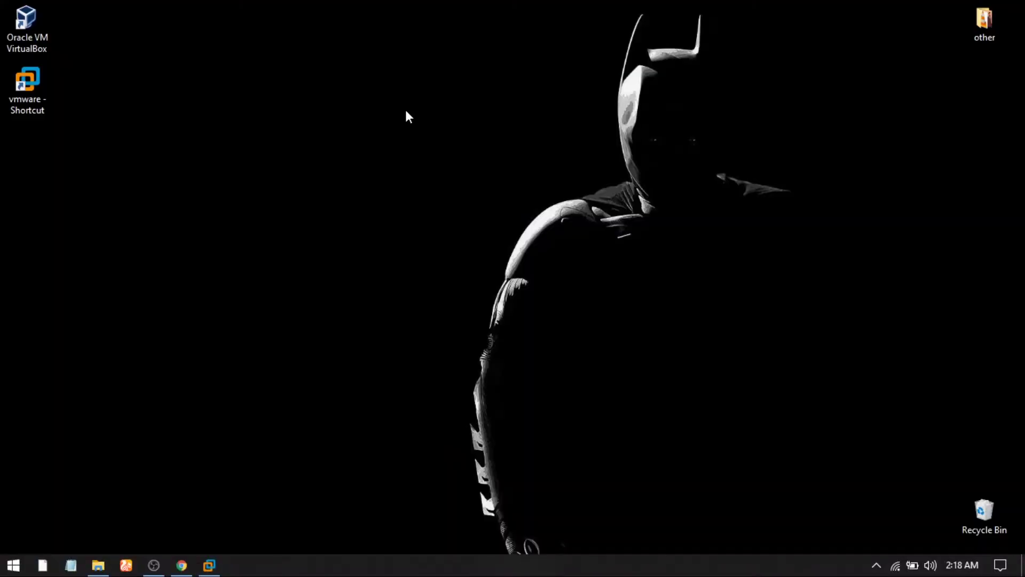
right_click(406, 111)
left_click(453, 156)
key("super")
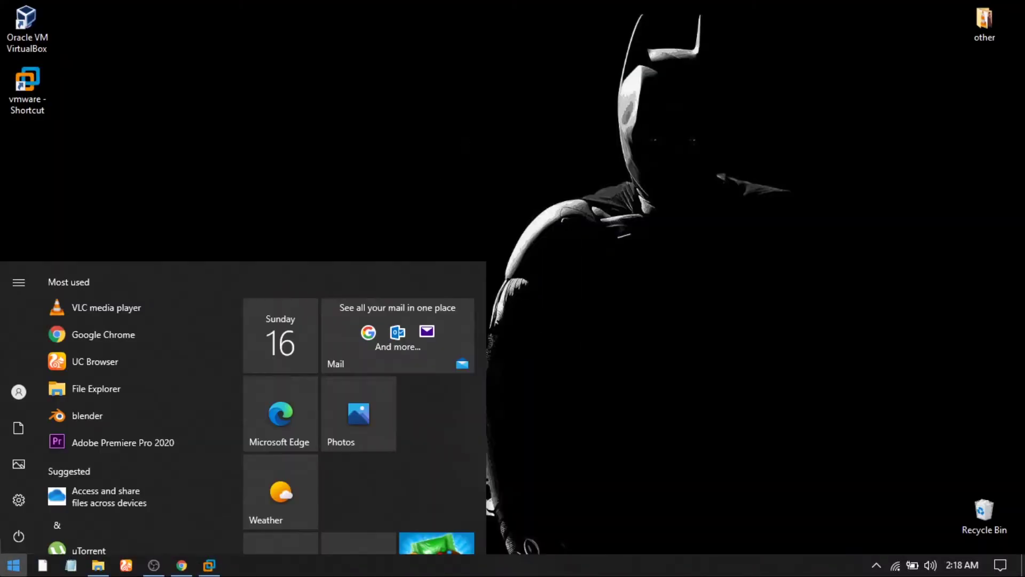
Step: Retry PuTTY to 192.168.0.105, dismiss the connection refused error and close PuTTY
type("putt")
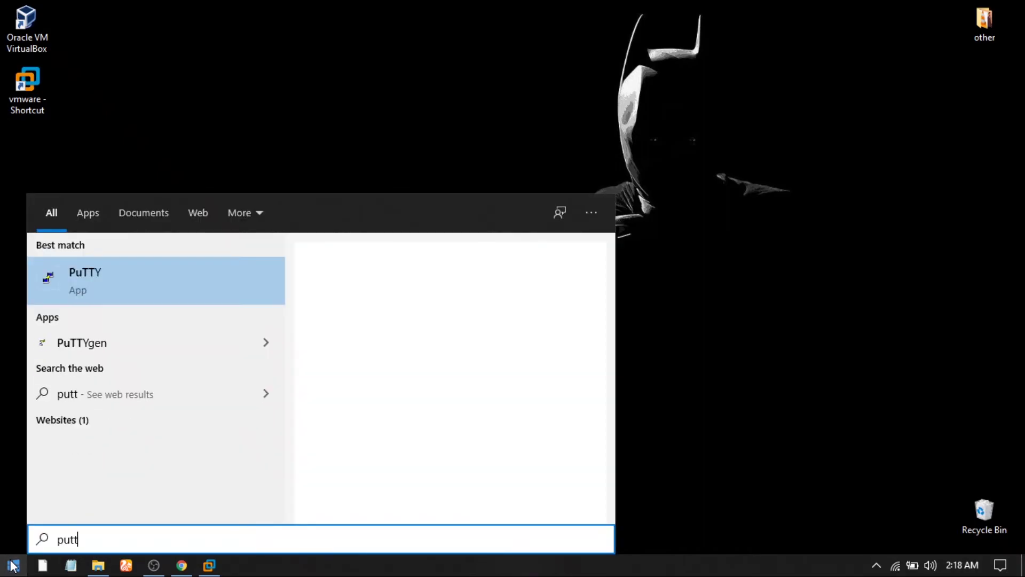
key("Return")
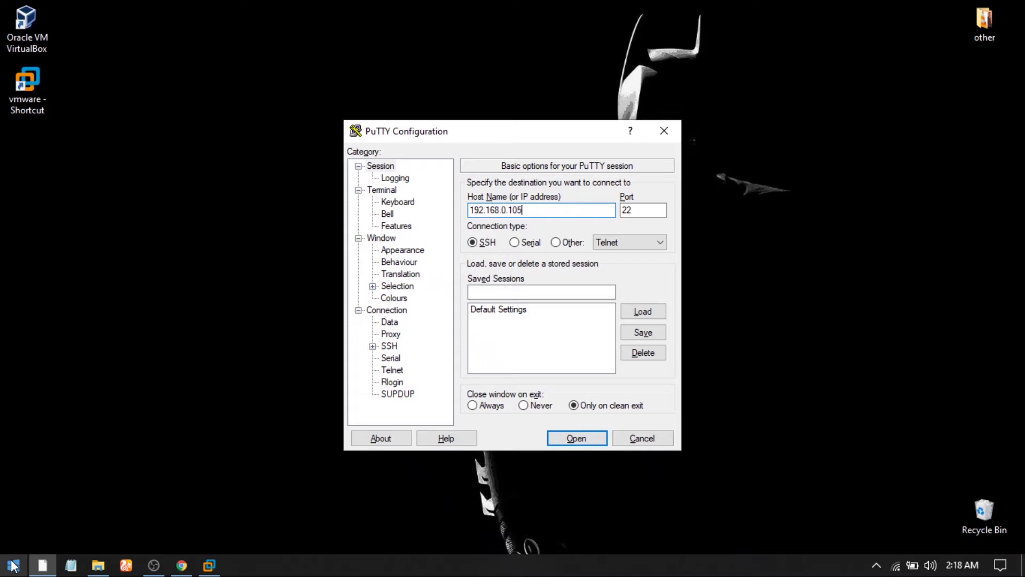
key("Return")
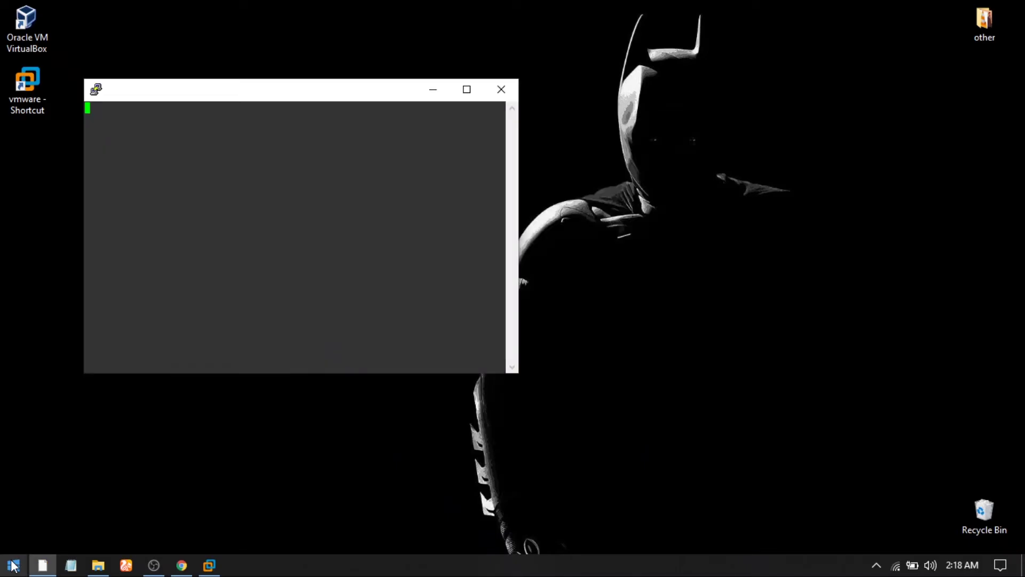
left_click(581, 338)
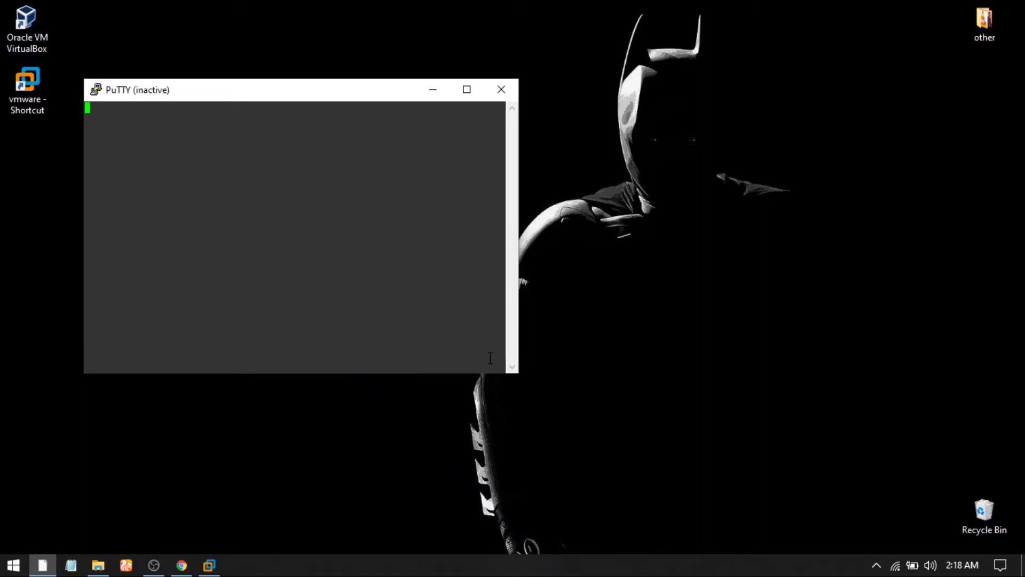
left_click(492, 87)
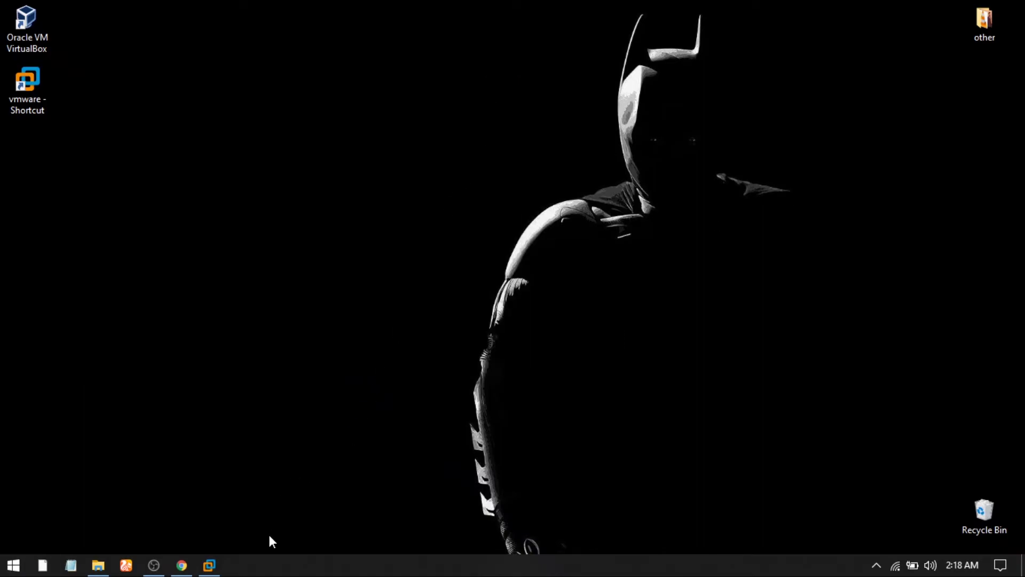
left_click(209, 565)
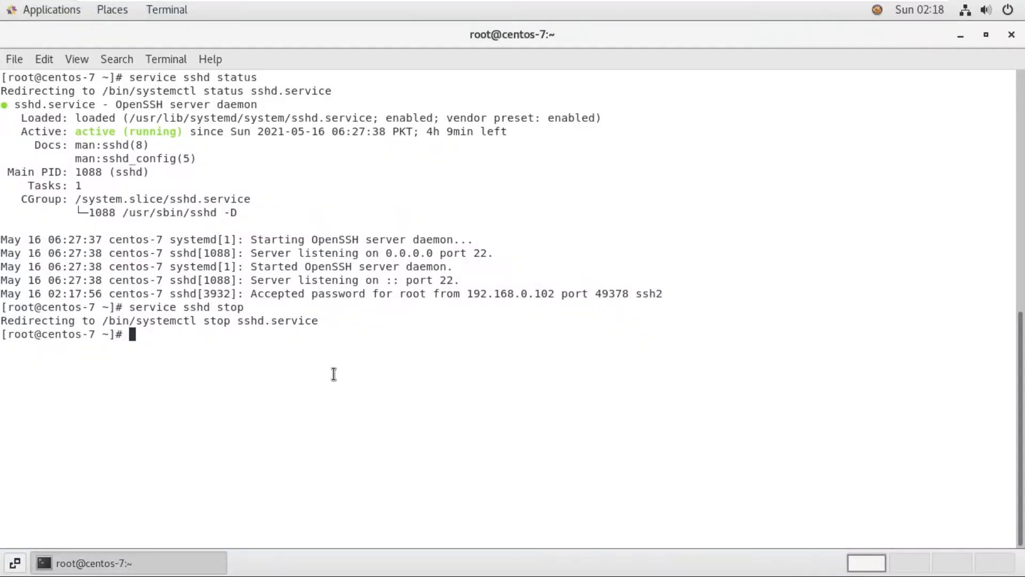
Step: Run 'service sshd start', confirm sshd is active (running), and minimise the VM
key("Up")
key("BackSpace")
key("BackSpace")
type("art")
key("Return")
key("Up")
key("Up")
key("Up")
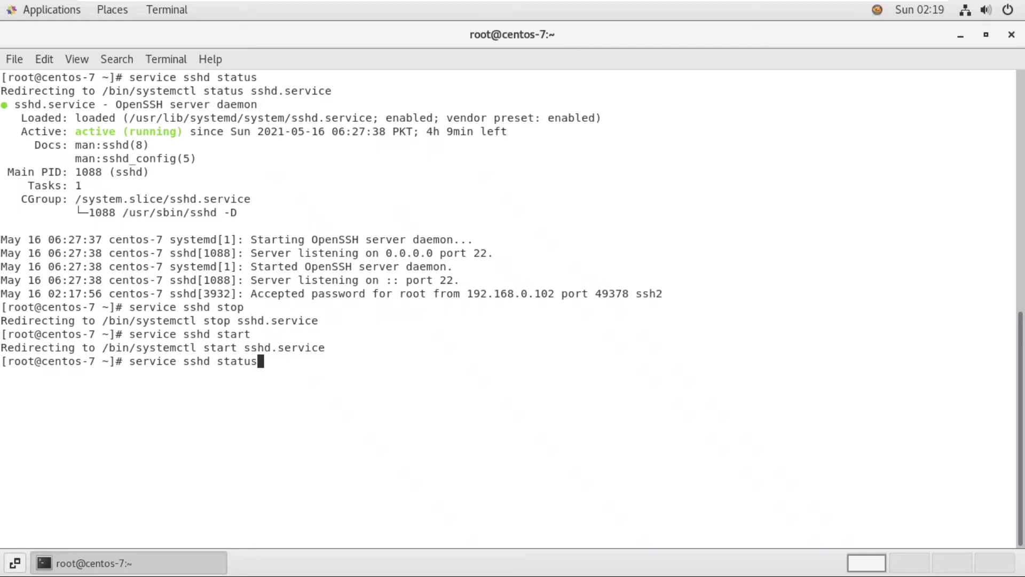
key("Return")
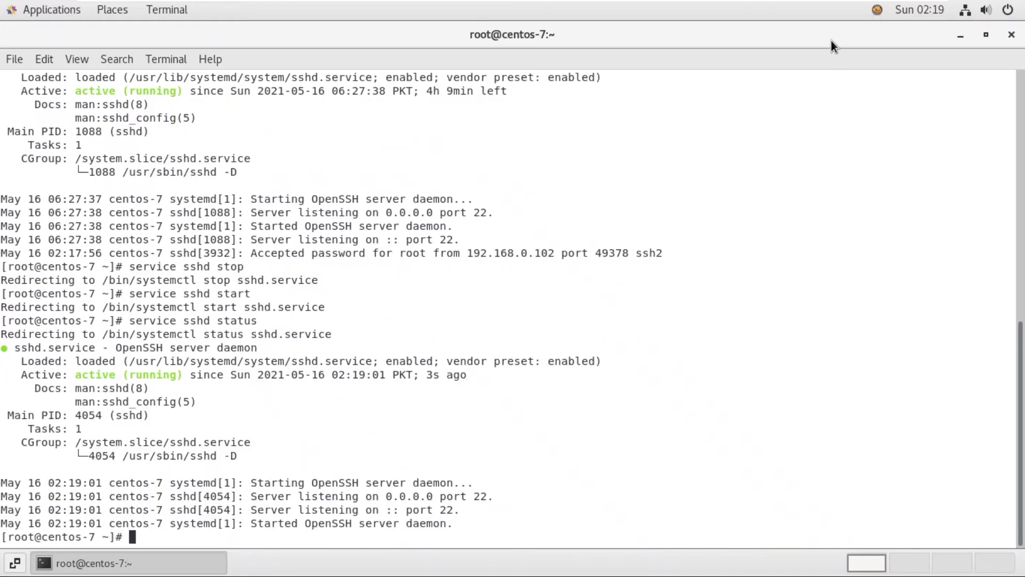
left_click(874, 8)
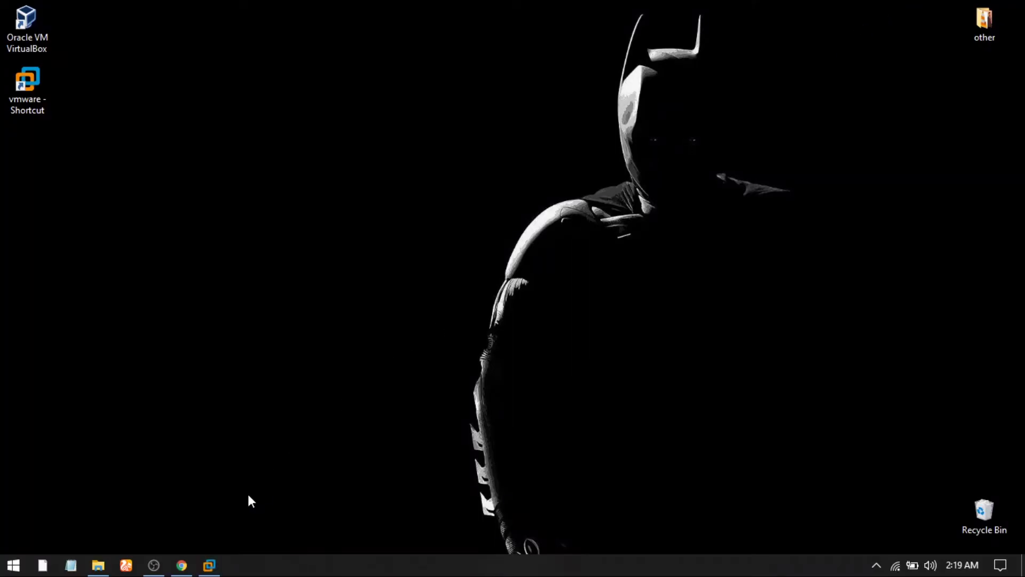
Step: Launch PuTTY again and open an SSH connection to 192.168.0.105
left_click(5, 566)
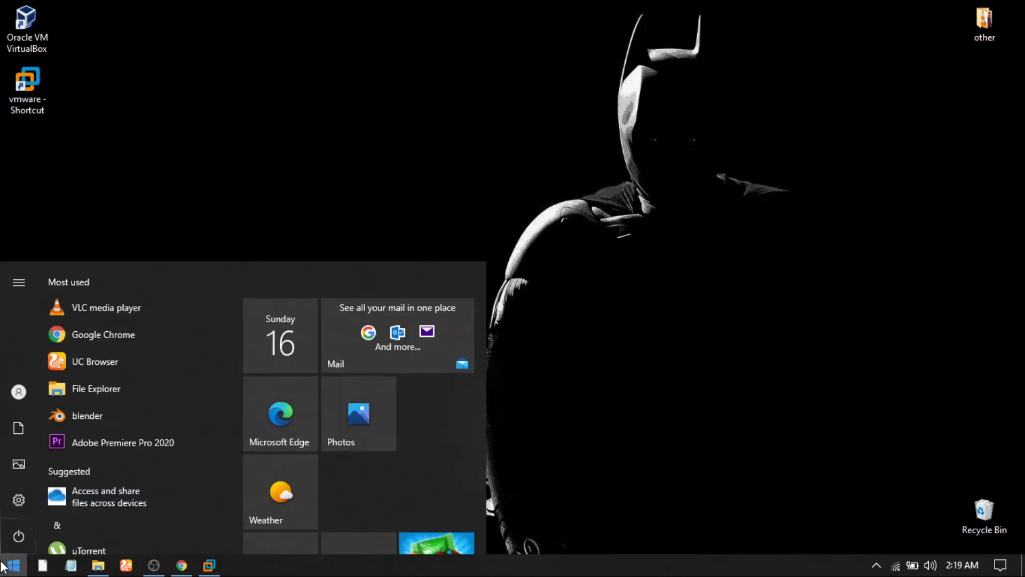
type("putty")
key("Return")
type("192.1")
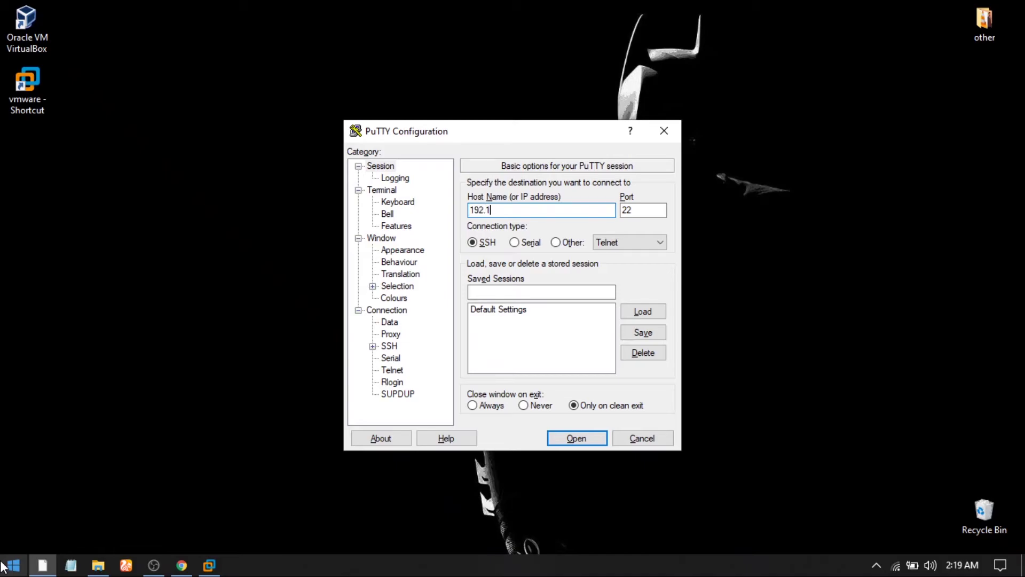
type("8.0.105")
key("Return")
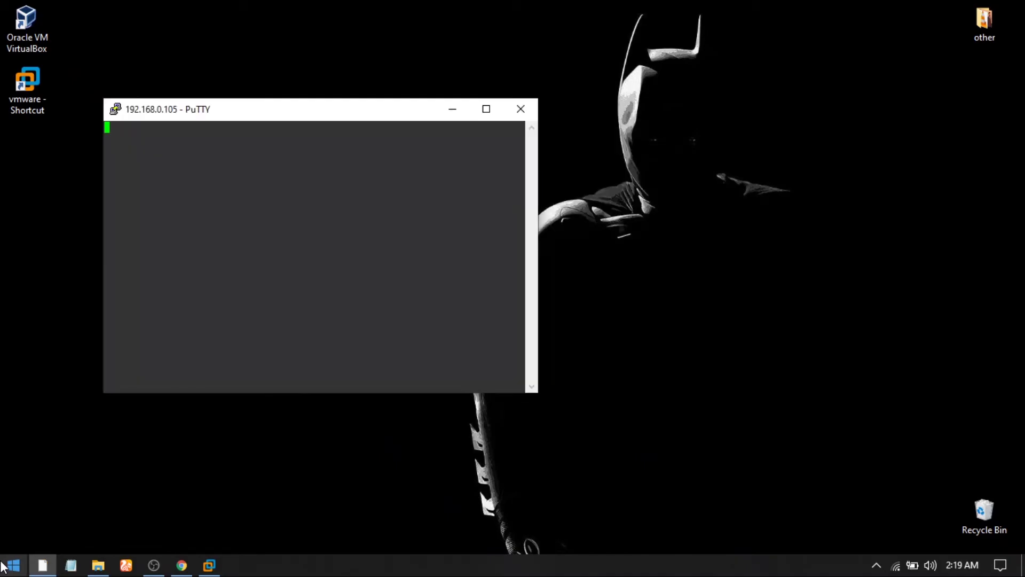
Step: Log in as root, highlight client IP 192.168.0.102, then load google.com in Chrome
type("root")
key("Return")
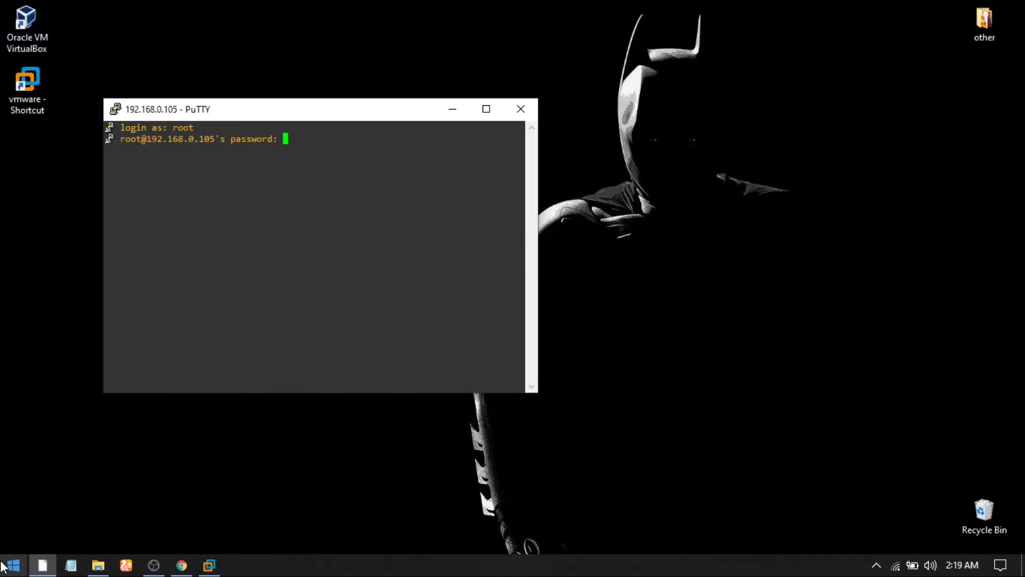
key("Return")
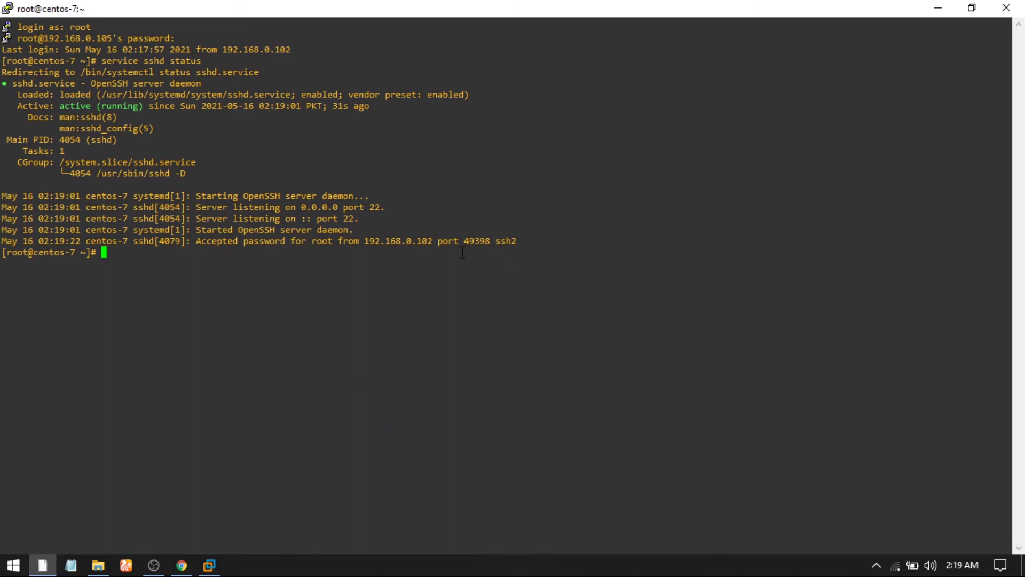
double_click(415, 241)
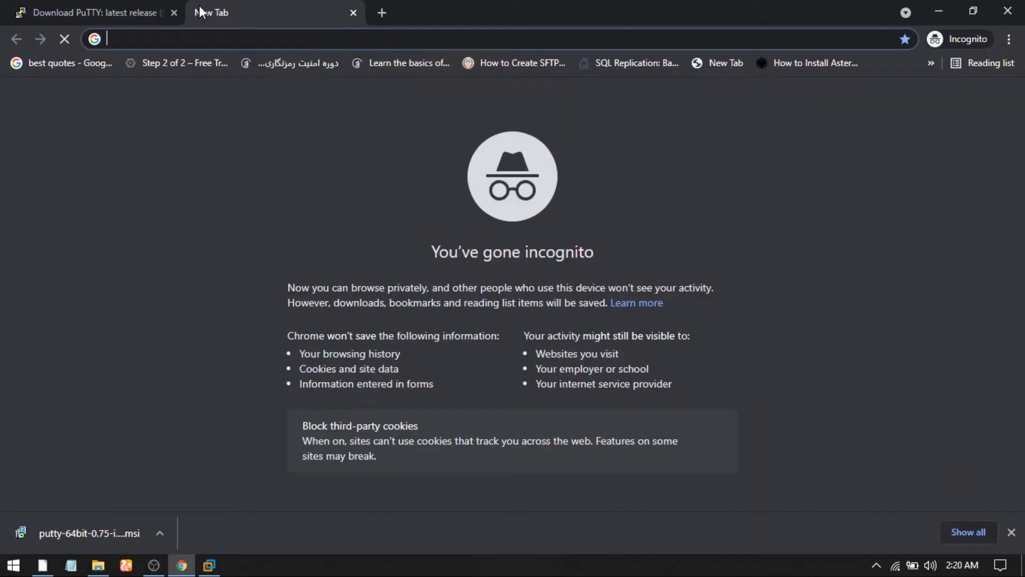
type("google.com")
key("Return")
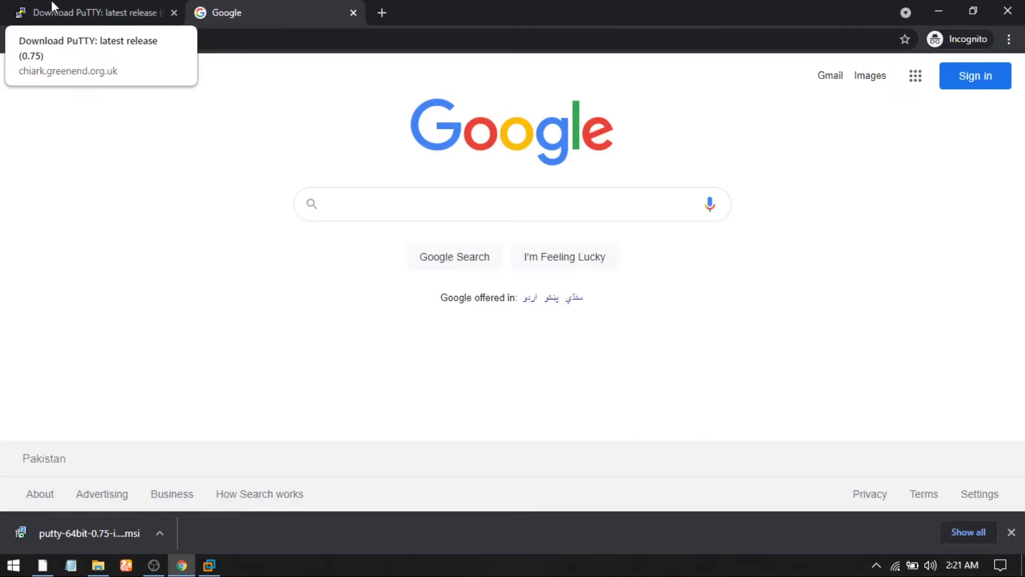
Step: Close the download bar and search Google for 'ssh package name in linux centos 7'
left_click(1011, 532)
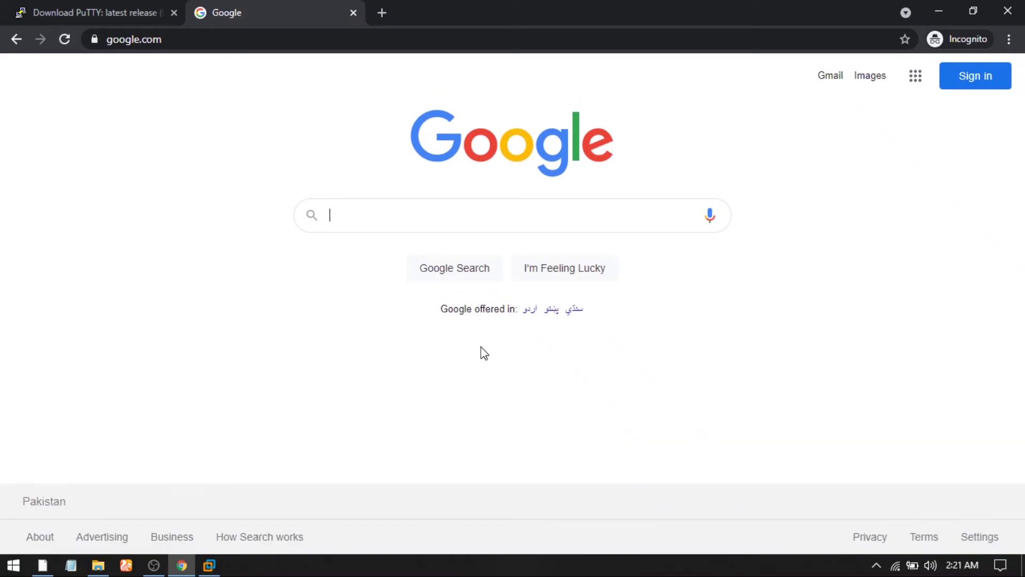
left_click(432, 222)
type("sshd")
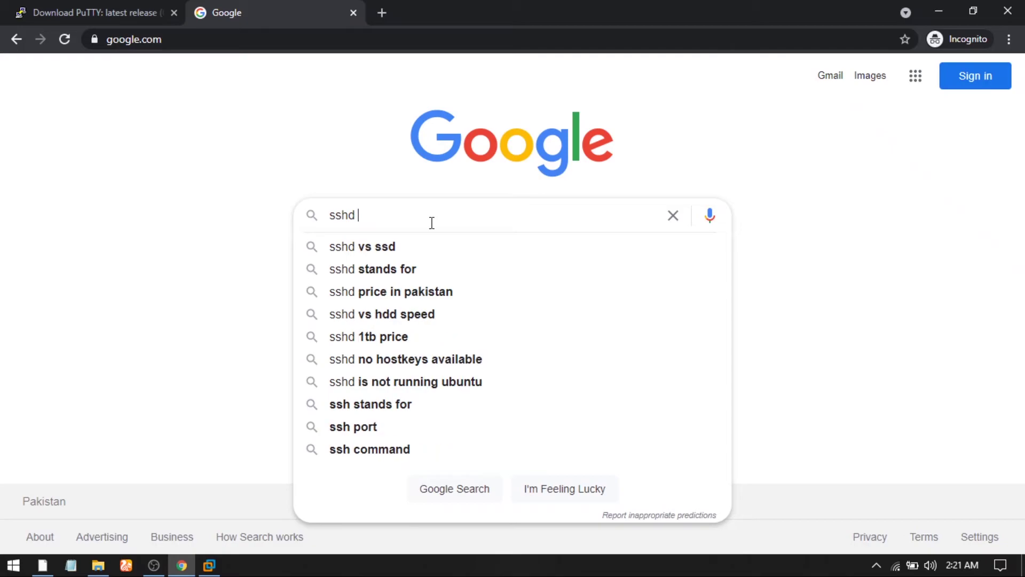
type(" pac")
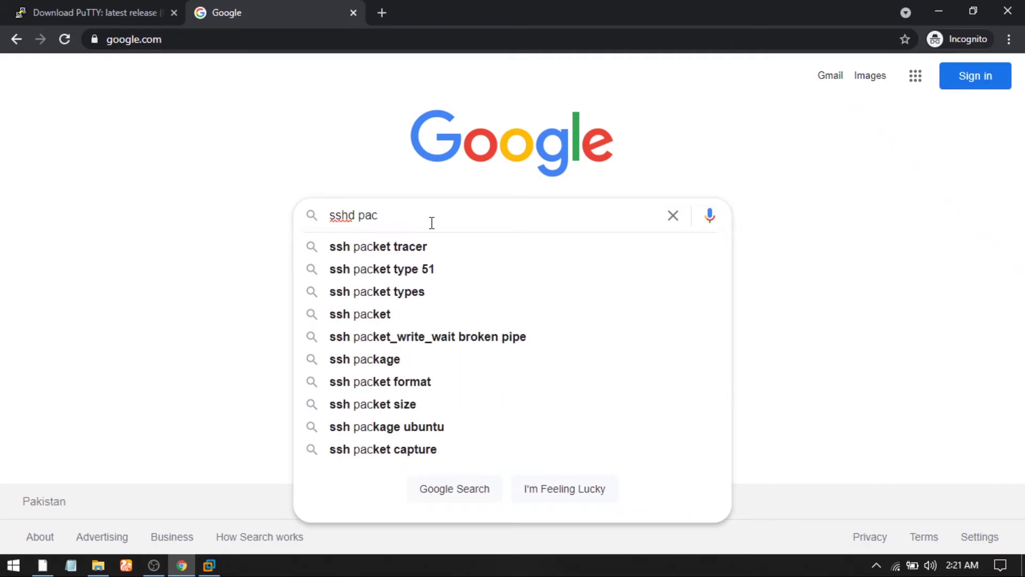
type("kage name")
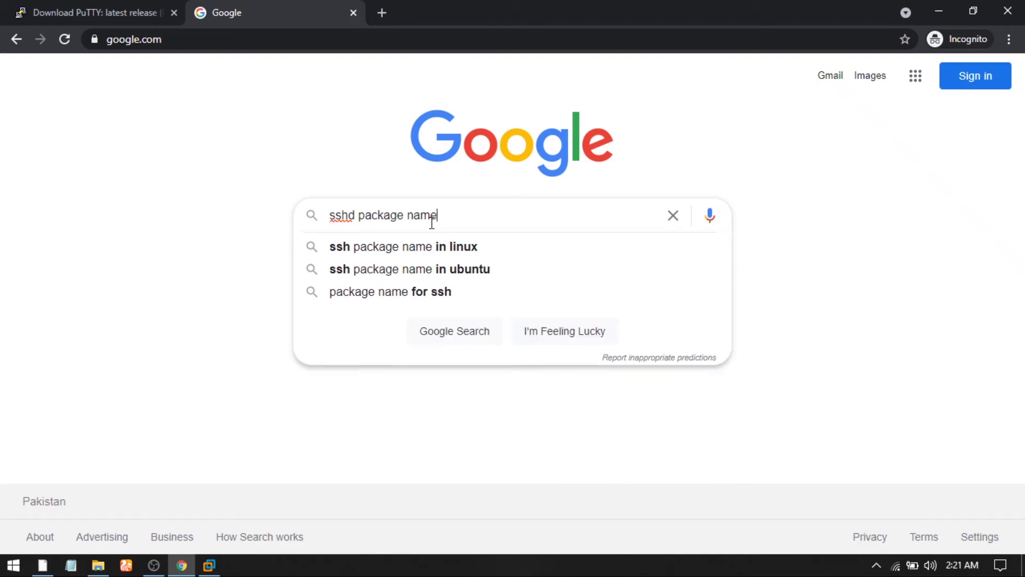
key("Down")
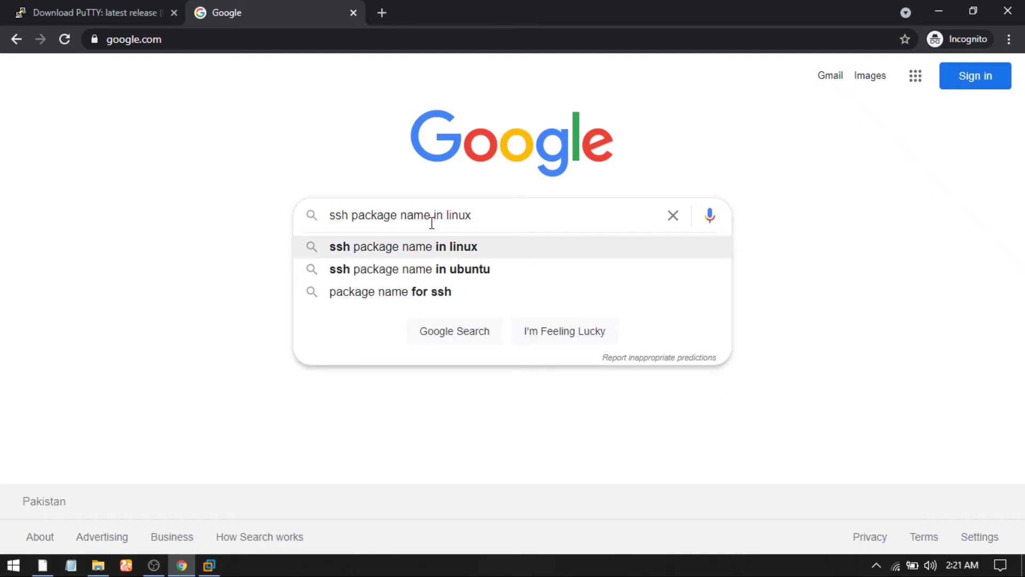
type("cen")
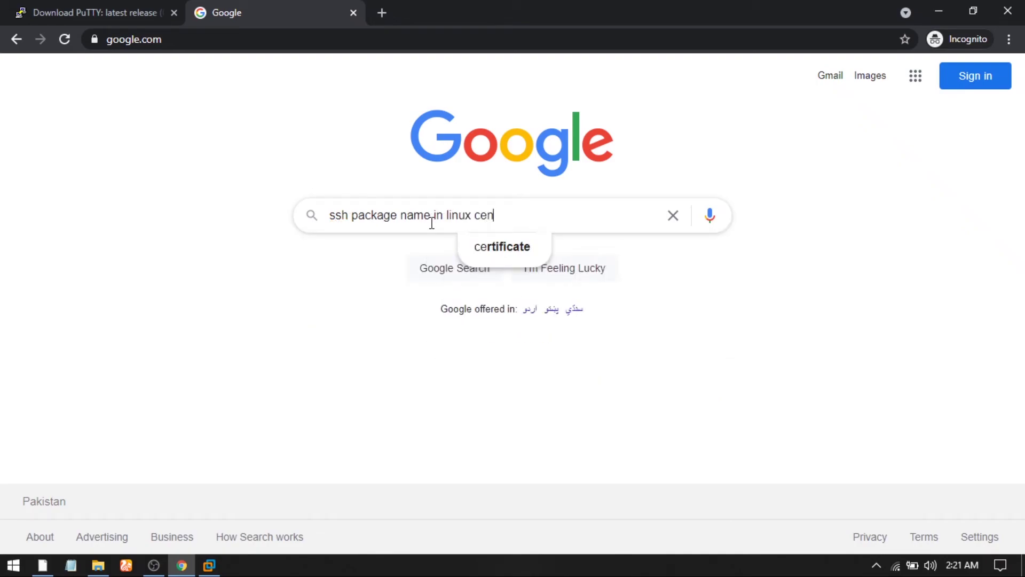
type("tos 7")
key("Return")
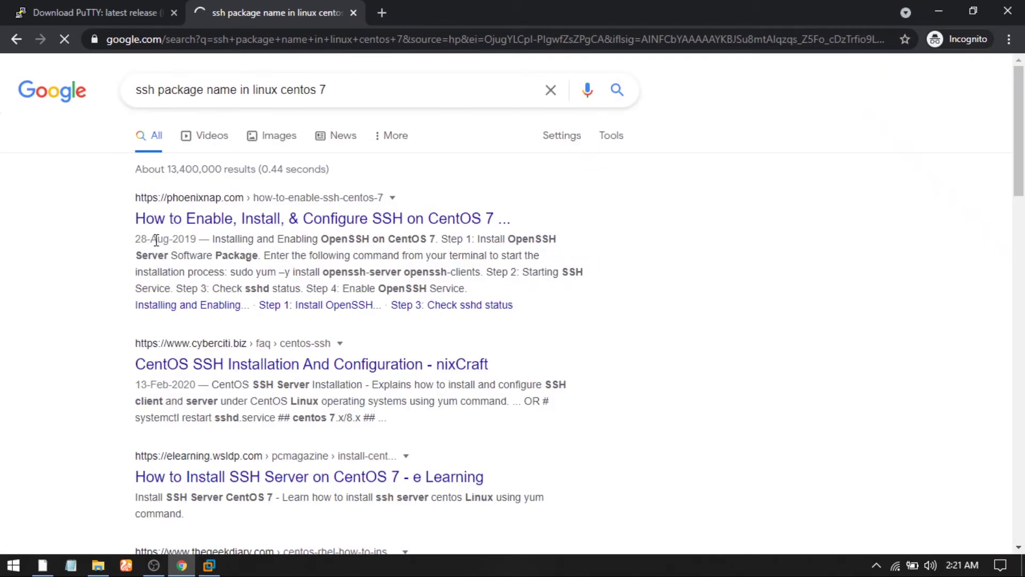
Step: Open the phoenixnap CentOS 7 SSH guide and select its yum OpenSSH install command
left_click(234, 216)
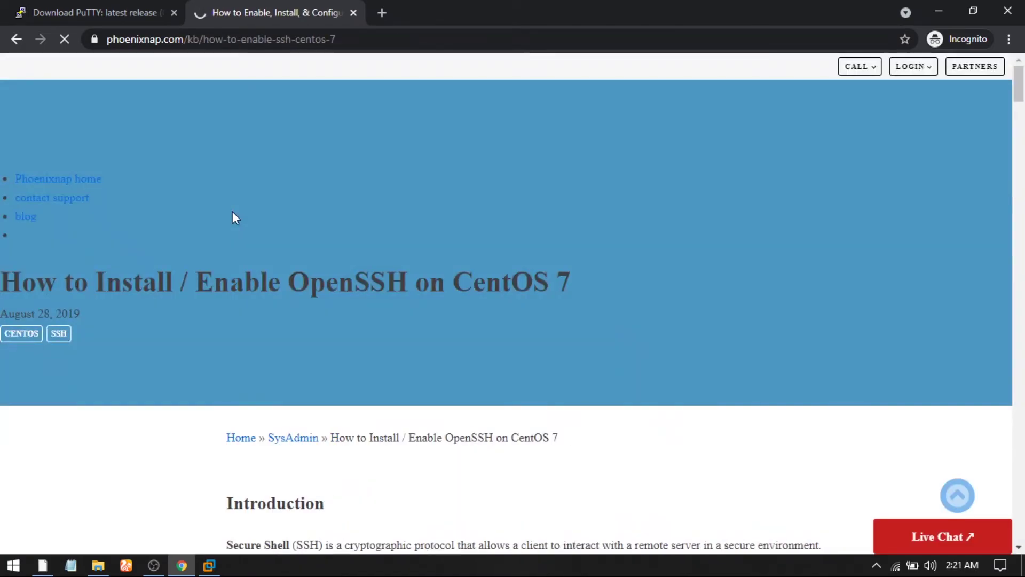
scroll(328, 367, "down", 7)
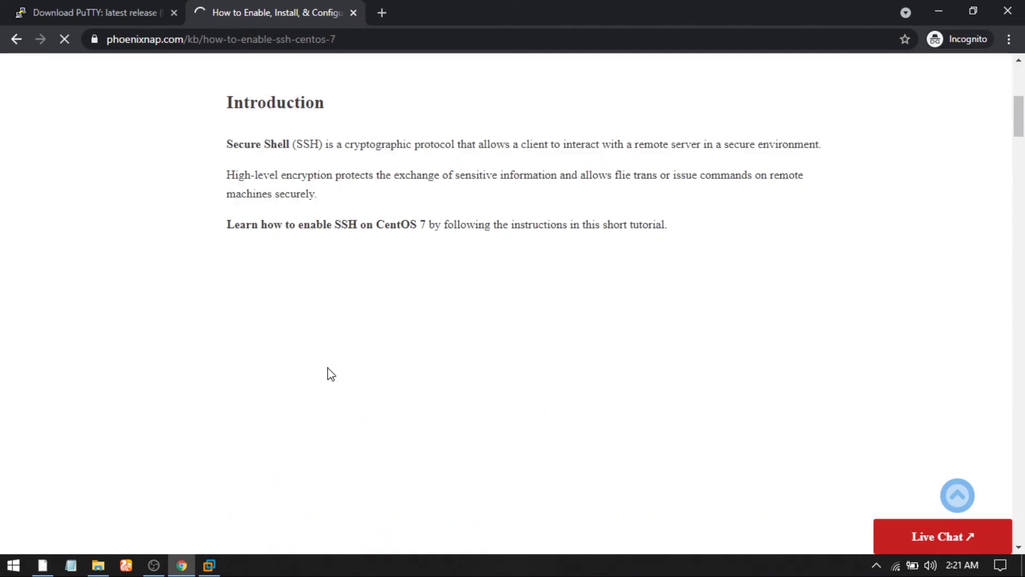
scroll(390, 296, "down", 5)
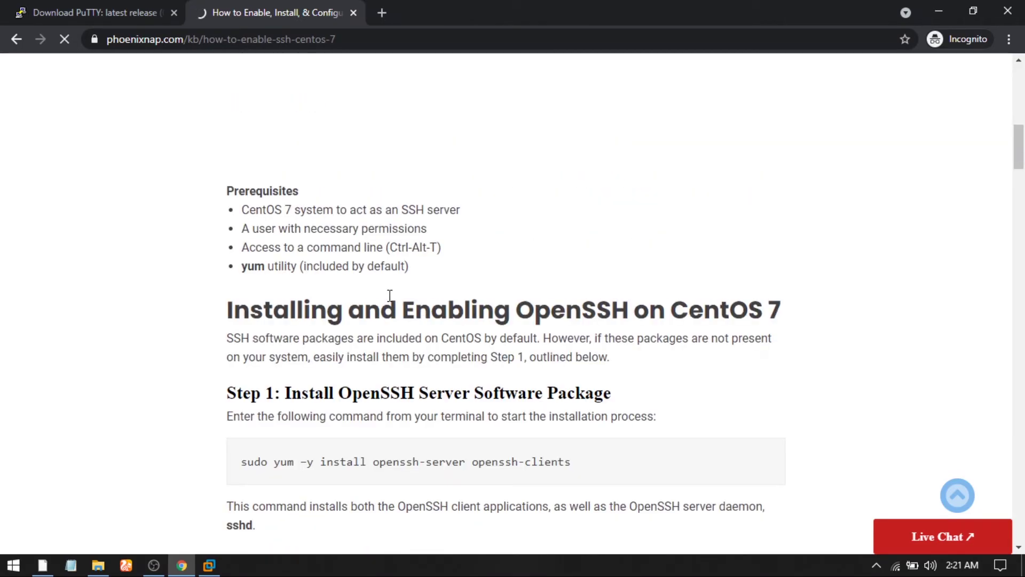
scroll(390, 295, "down", 7)
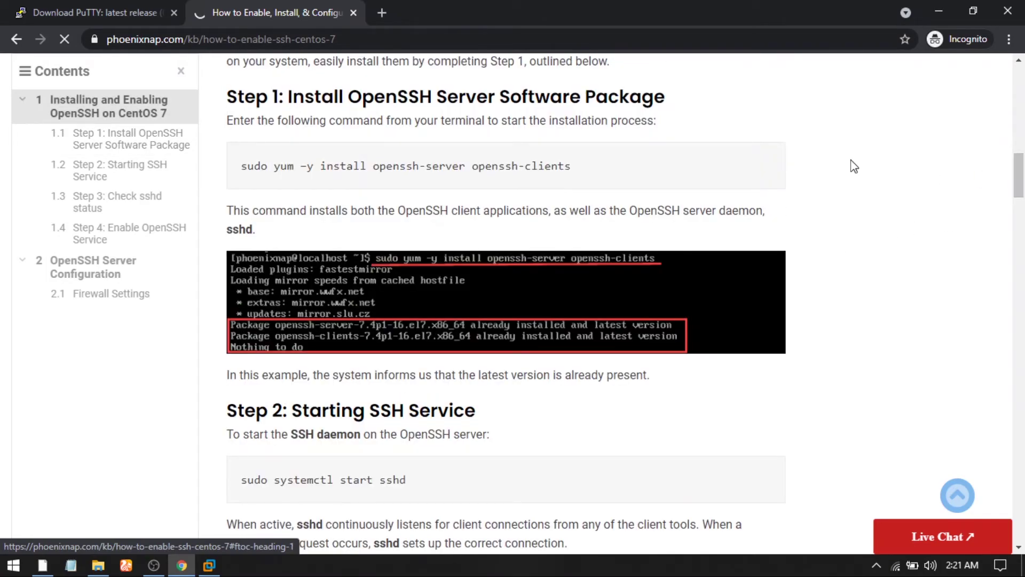
left_click_drag(273, 166, 230, 168)
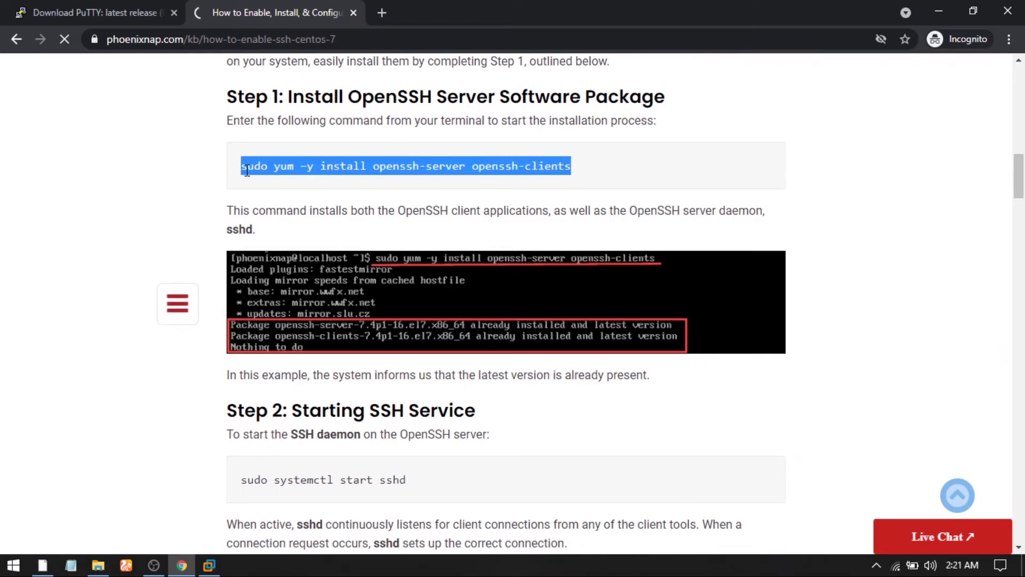